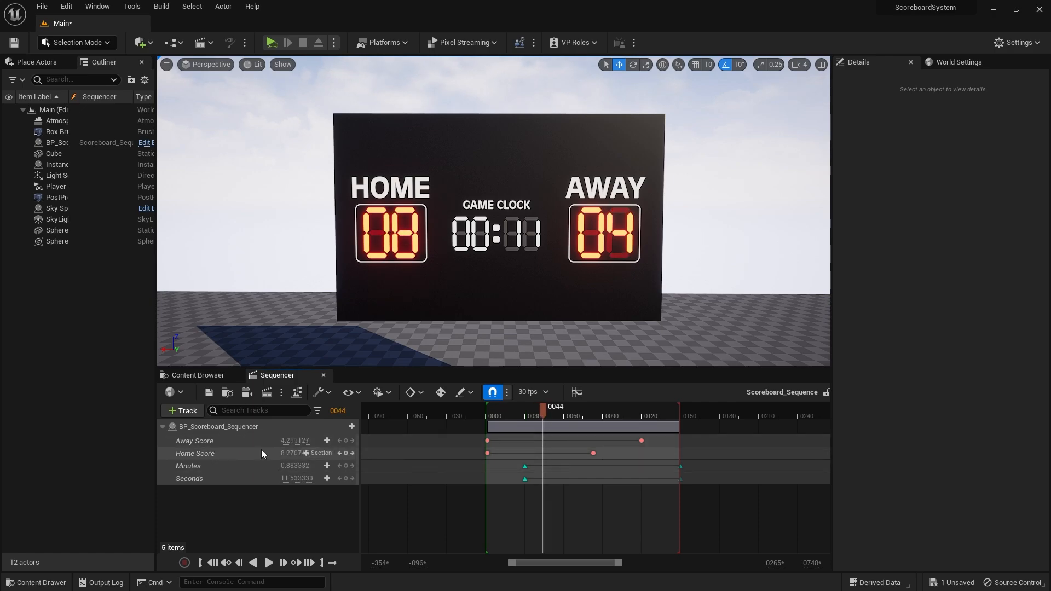
# Key the Away Score track at 10 on frame 44 and scrub the sequence to frame 88
pyautogui.click(235, 441)
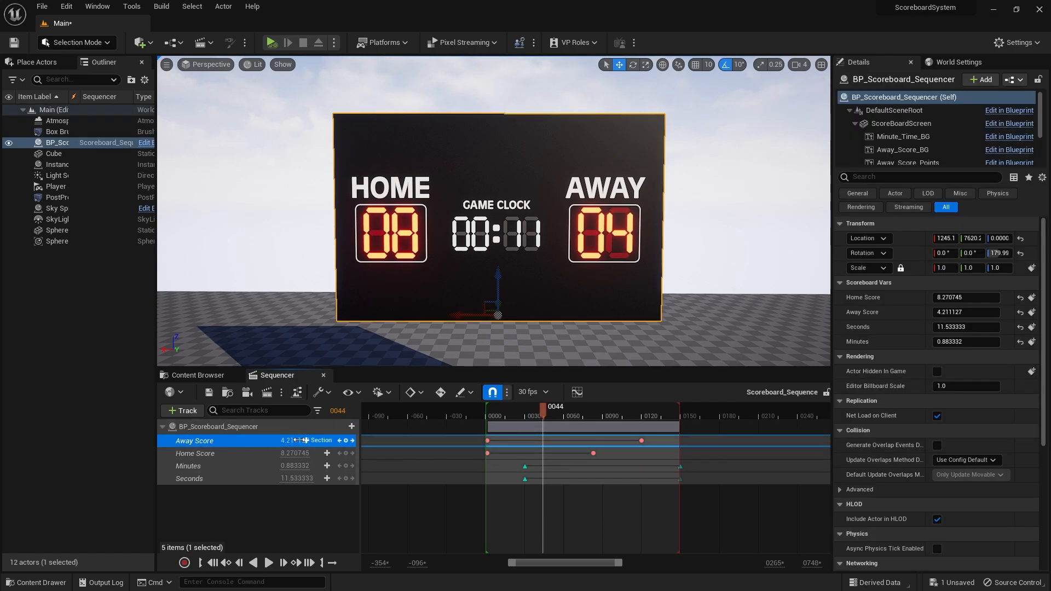
pyautogui.press('Return')
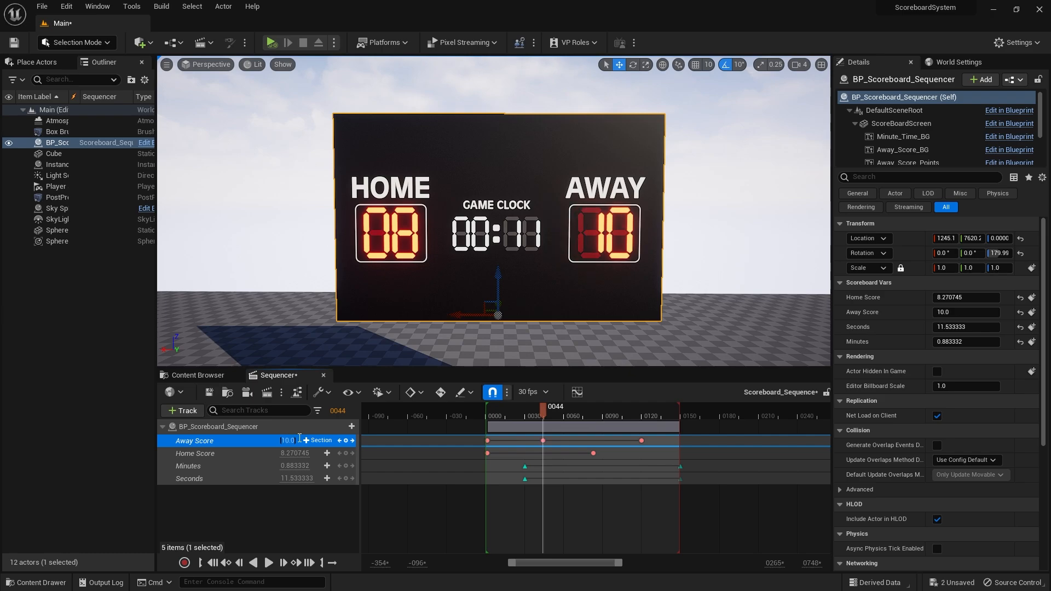
pyautogui.moveTo(544, 413); pyautogui.dragTo(570, 429)
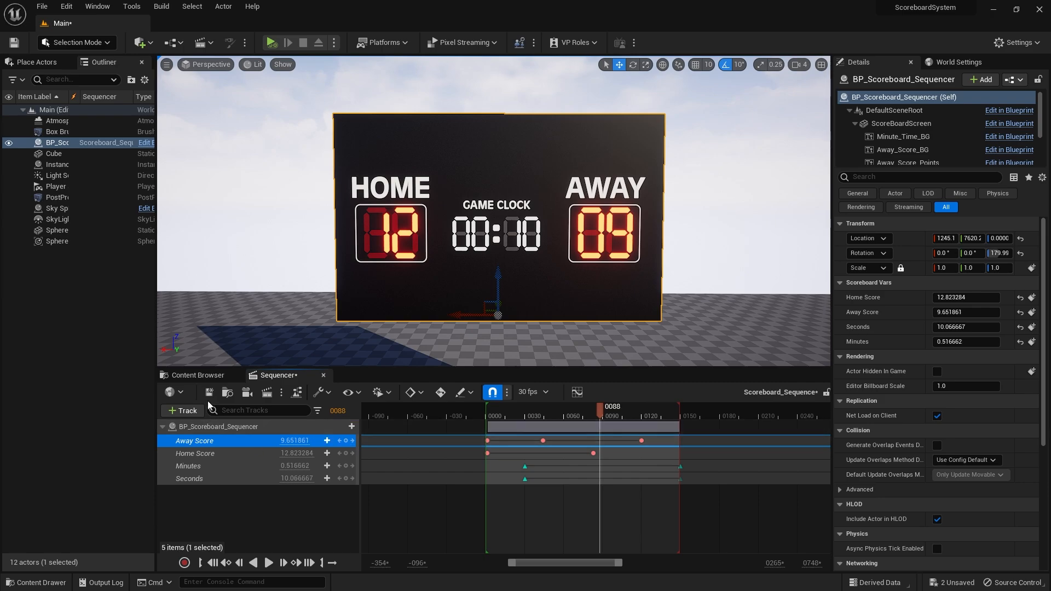
# Duplicate the BP_Scoreboard_Tutorial blueprint in the ScoreBoard content folder, keeping the suggested name
pyautogui.click(212, 375)
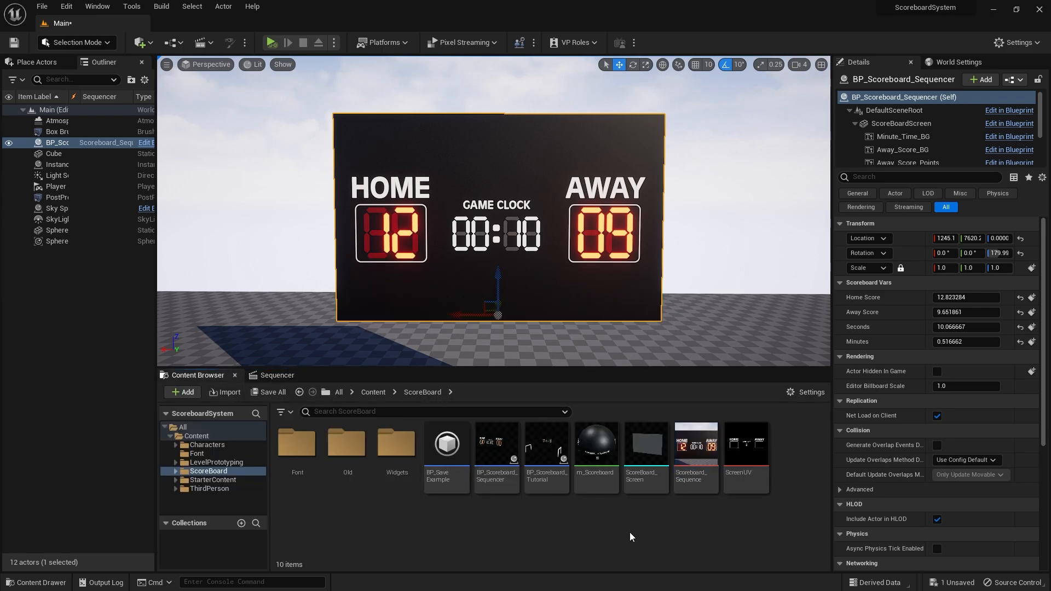
pyautogui.click(544, 452)
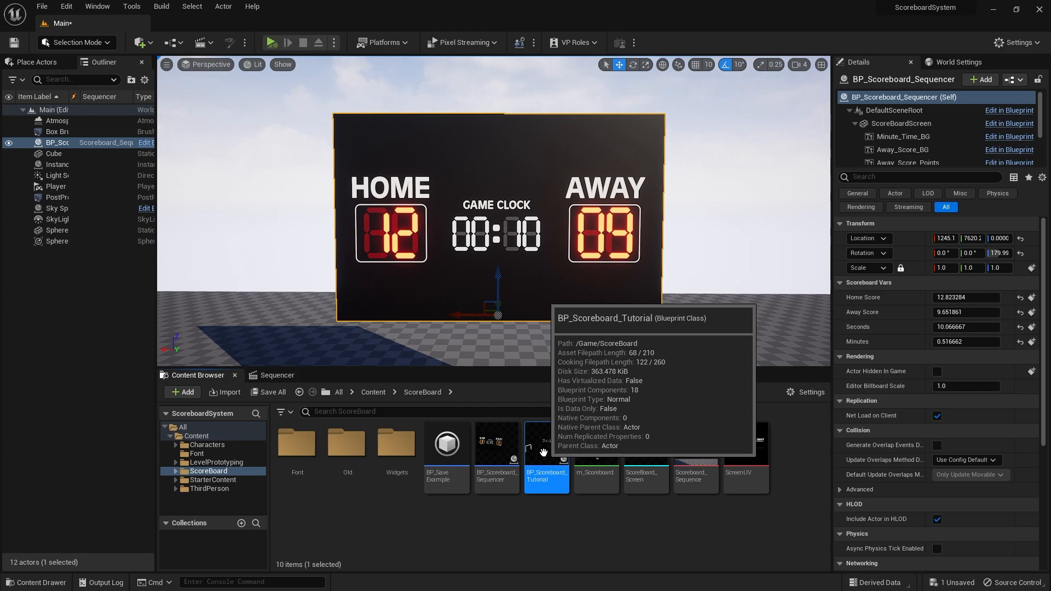
pyautogui.rightClick(543, 452)
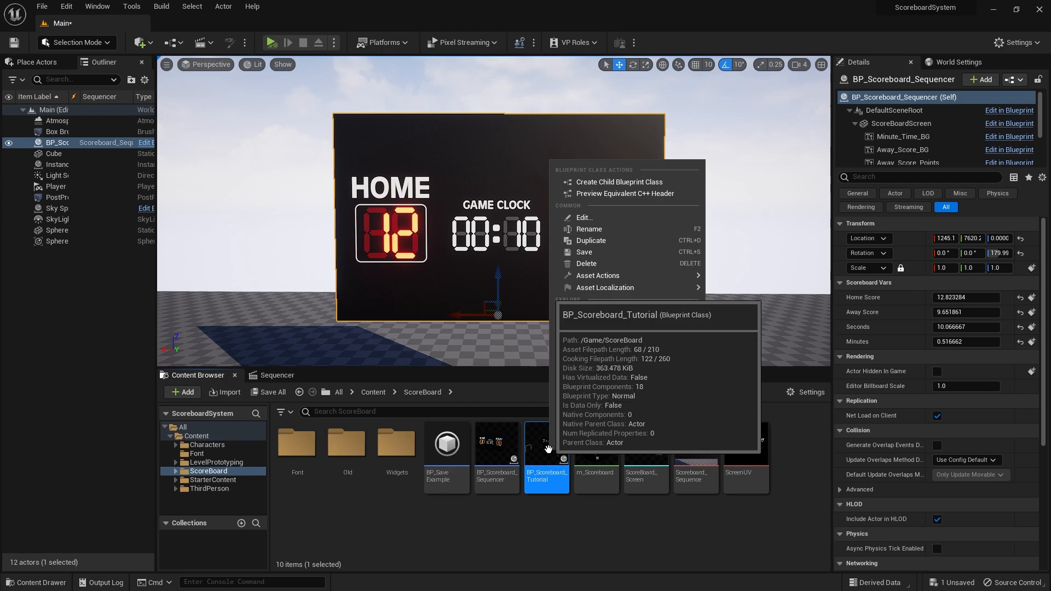
pyautogui.click(626, 242)
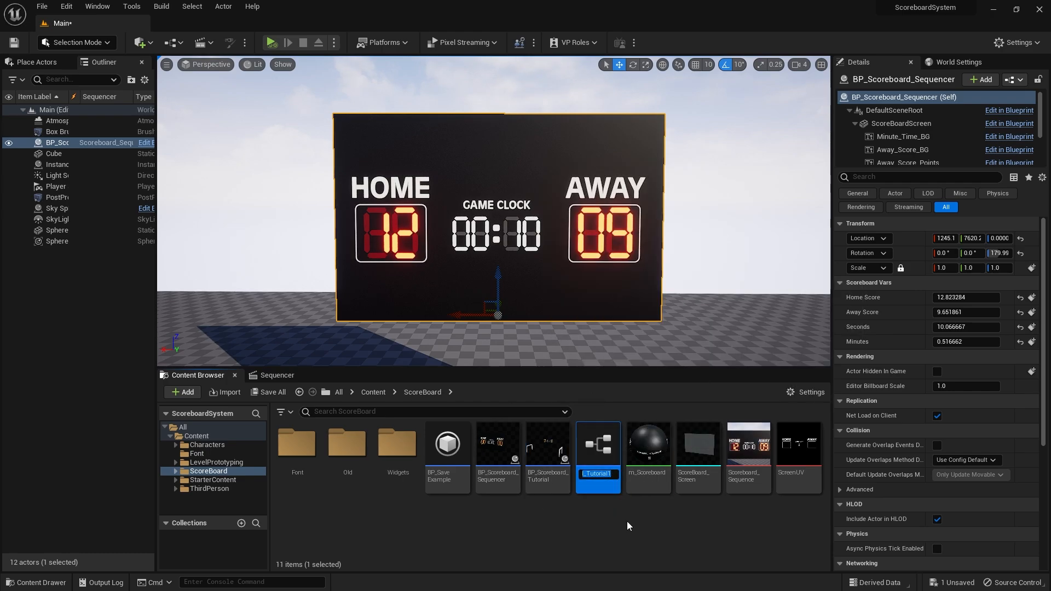
pyautogui.press('Return')
pyautogui.click(494, 463)
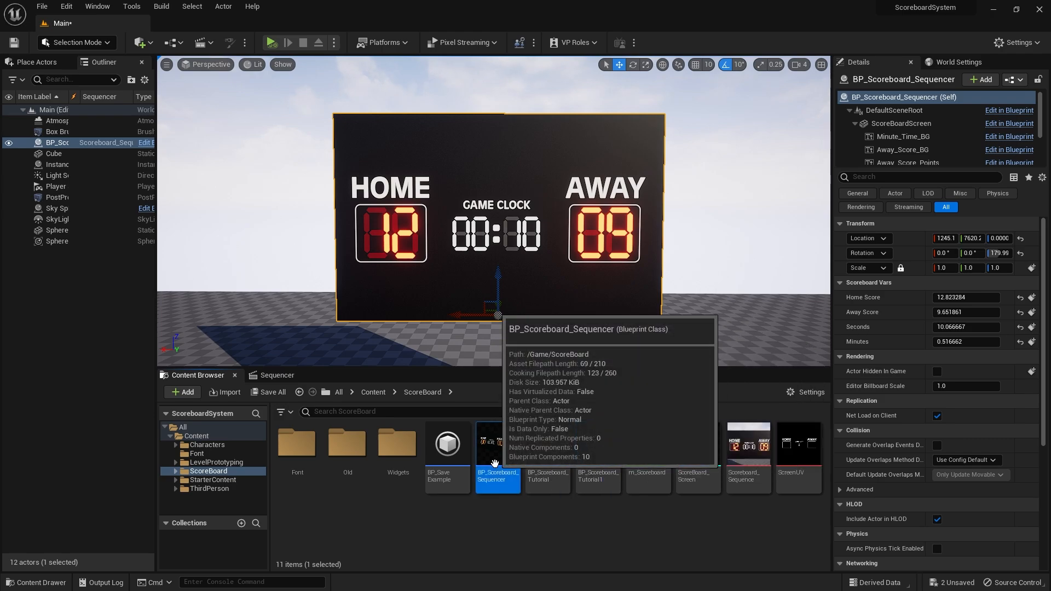
pyautogui.moveTo(491, 261); pyautogui.dragTo(491, 299, button='right')
pyautogui.click(598, 455)
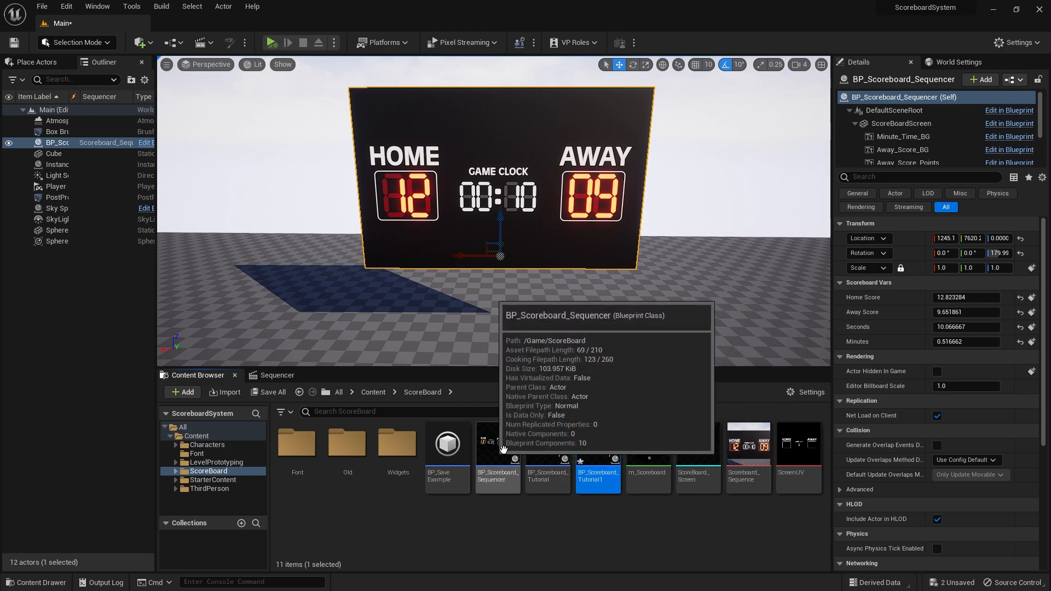
pyautogui.click(544, 454)
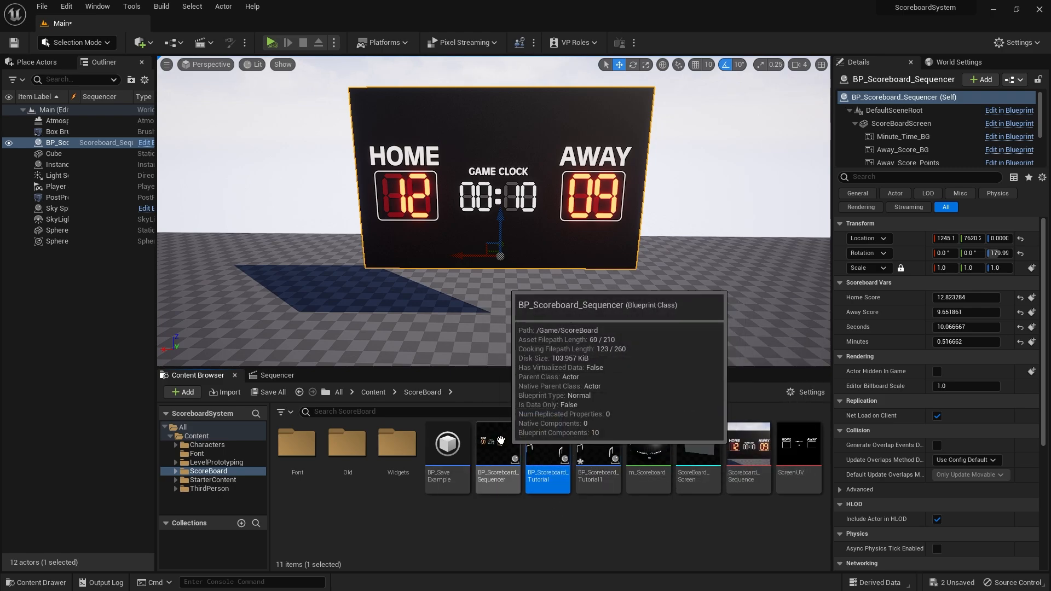
# Rename the duplicated blueprint as BP_Scoreboard_SequencerExample and open it for editing
pyautogui.click(599, 443)
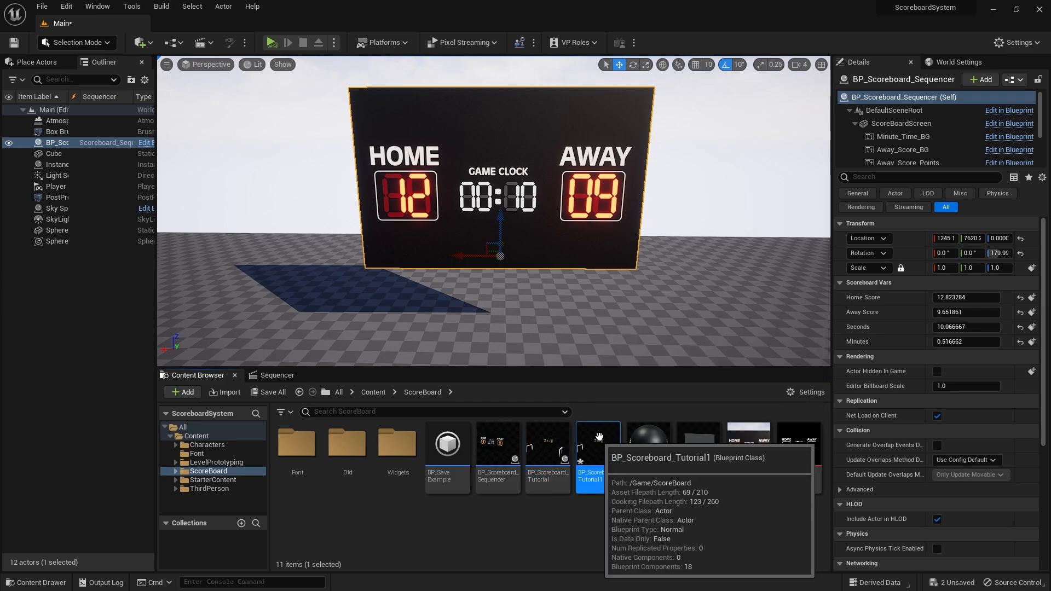
pyautogui.click(604, 480)
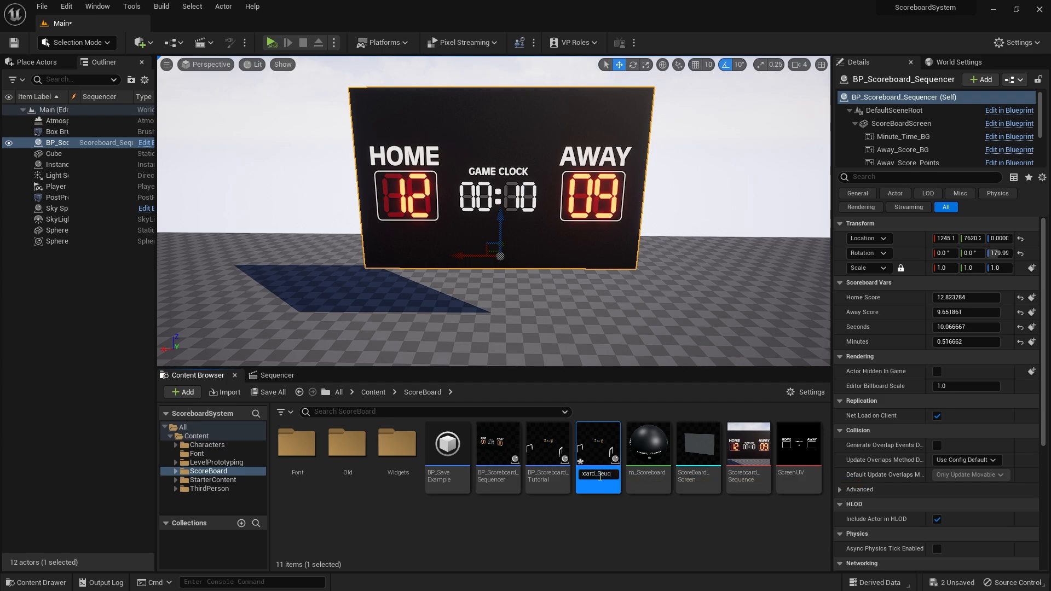
pyautogui.write('ncer')
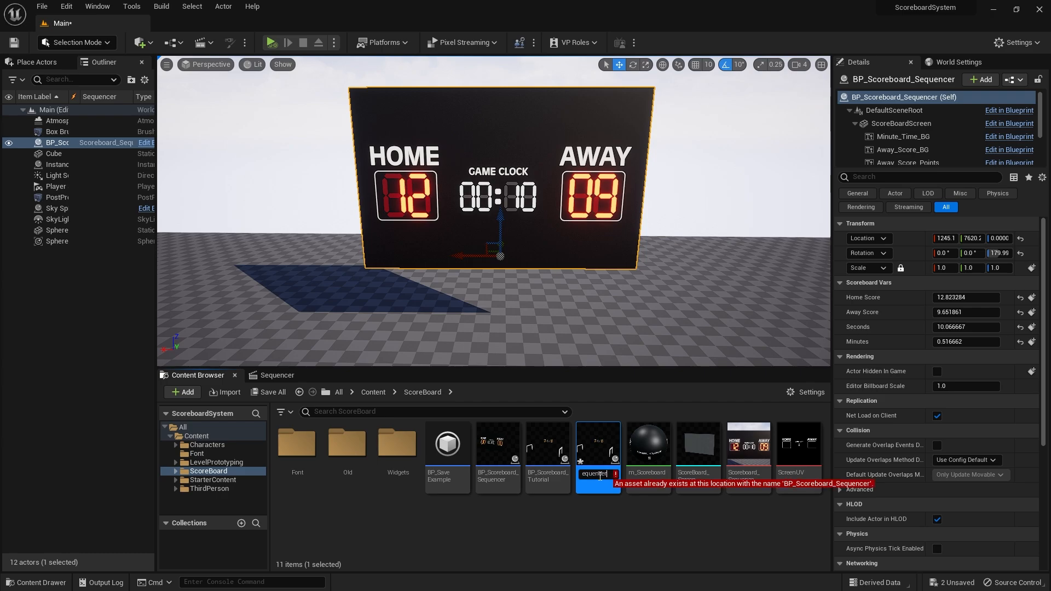
pyautogui.write('Example')
pyautogui.press('Return')
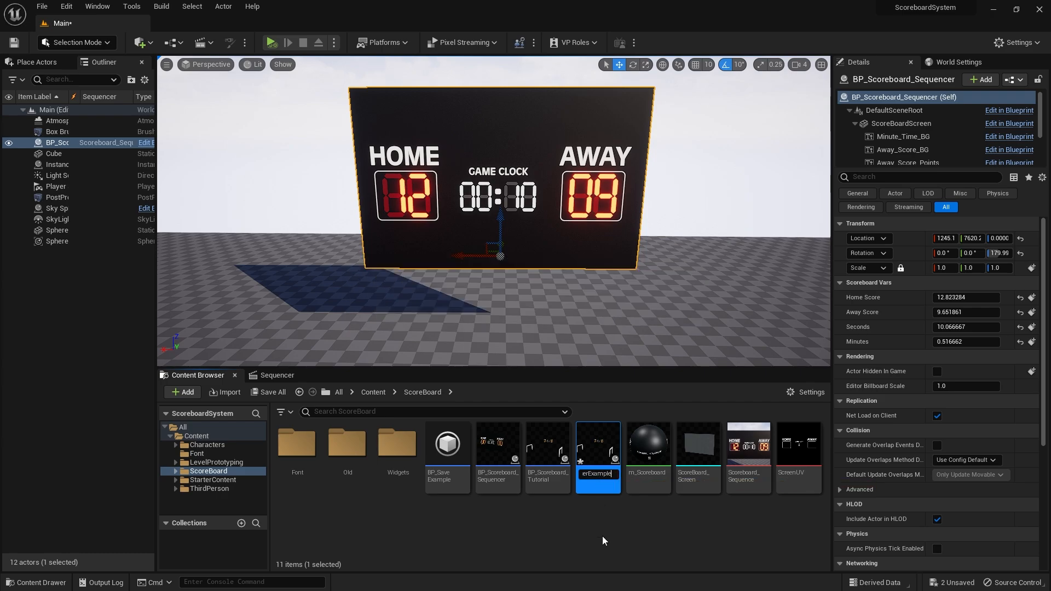
pyautogui.click(568, 453)
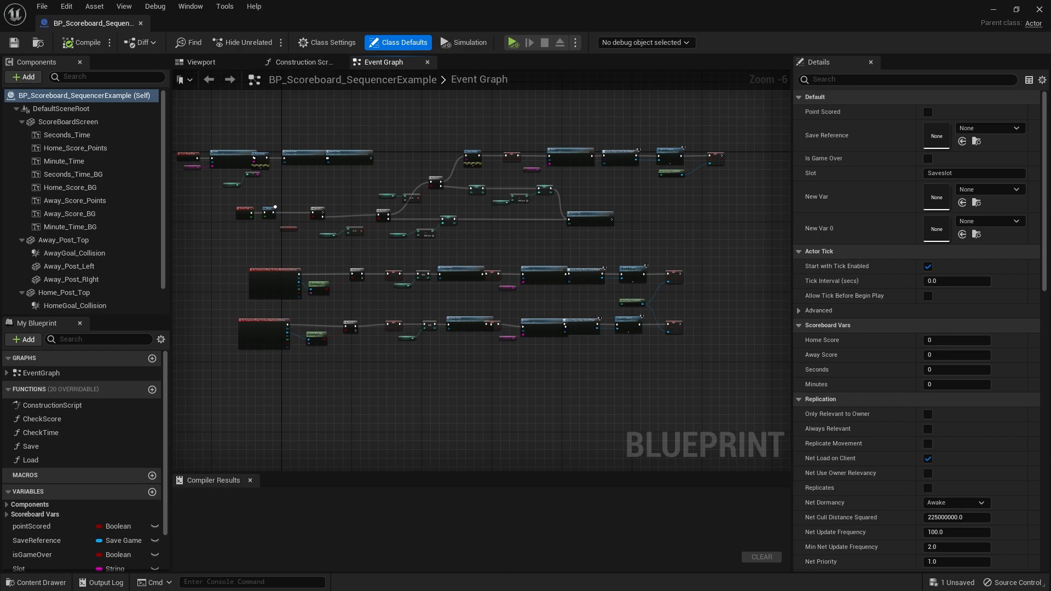
# Examine the event graph's begin-play, tick countdown and goal-overlap node chains
pyautogui.moveTo(413, 148); pyautogui.dragTo(486, 222, button='right')
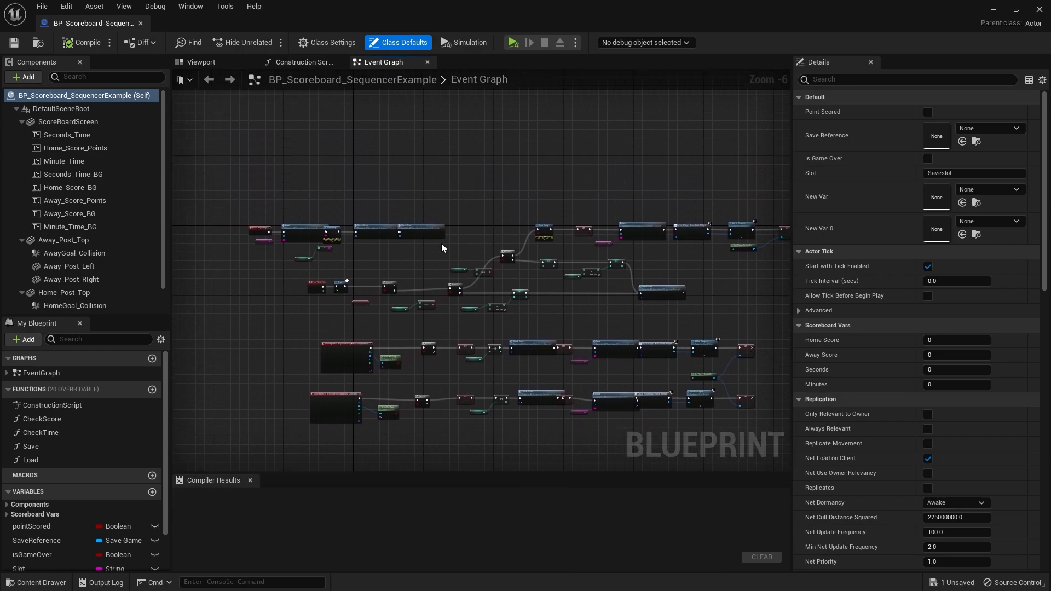
pyautogui.scroll(3, 442, 248)
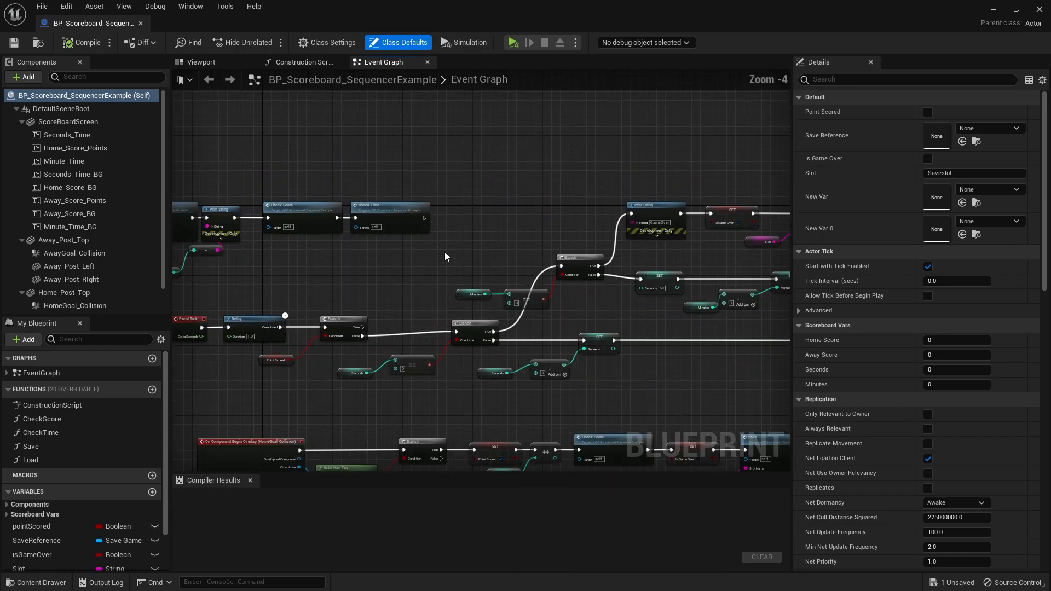
pyautogui.moveTo(444, 251); pyautogui.dragTo(477, 113, button='right')
pyautogui.scroll(-2, 478, 114)
pyautogui.scroll(-2, 479, 215)
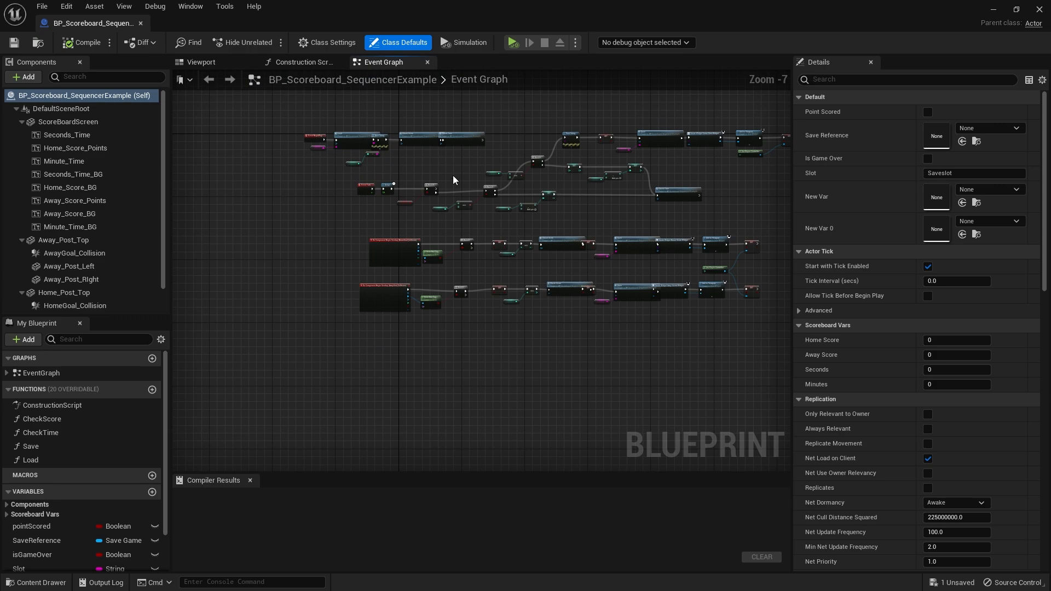
pyautogui.scroll(2, 503, 137)
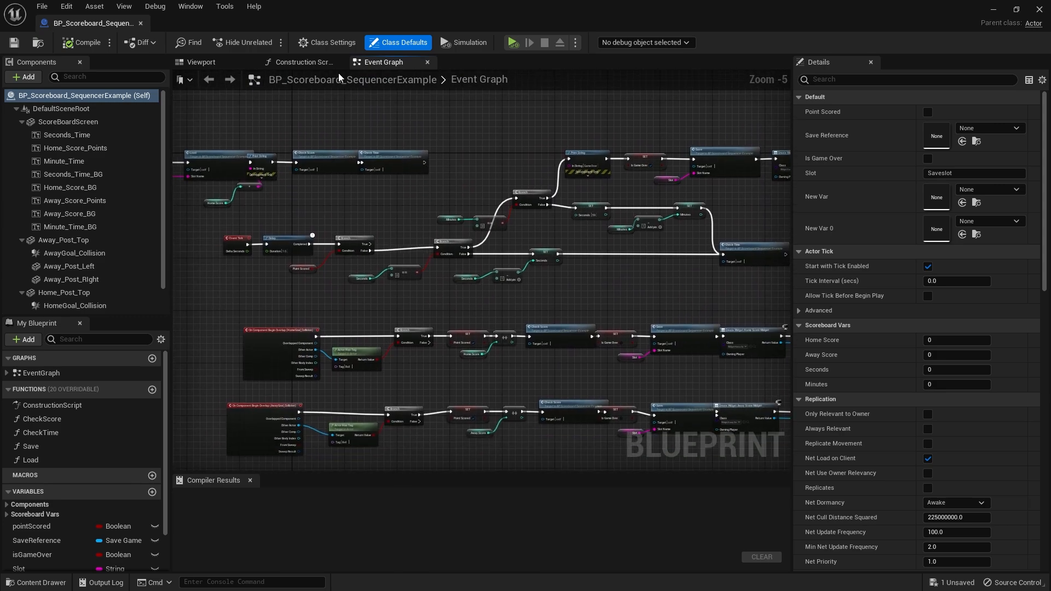
pyautogui.moveTo(423, 218); pyautogui.dragTo(405, 115, button='right')
pyautogui.moveTo(445, 259); pyautogui.dragTo(399, 221, button='right')
pyautogui.scroll(-2, 415, 221)
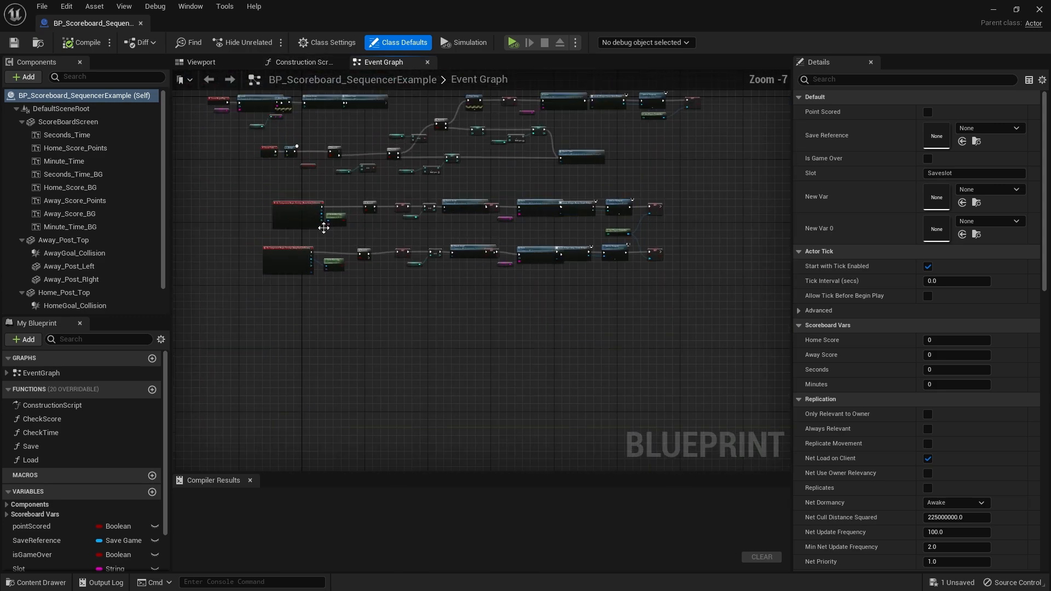
pyautogui.scroll(2, 312, 230)
pyautogui.scroll(2, 469, 235)
pyautogui.scroll(2, 476, 257)
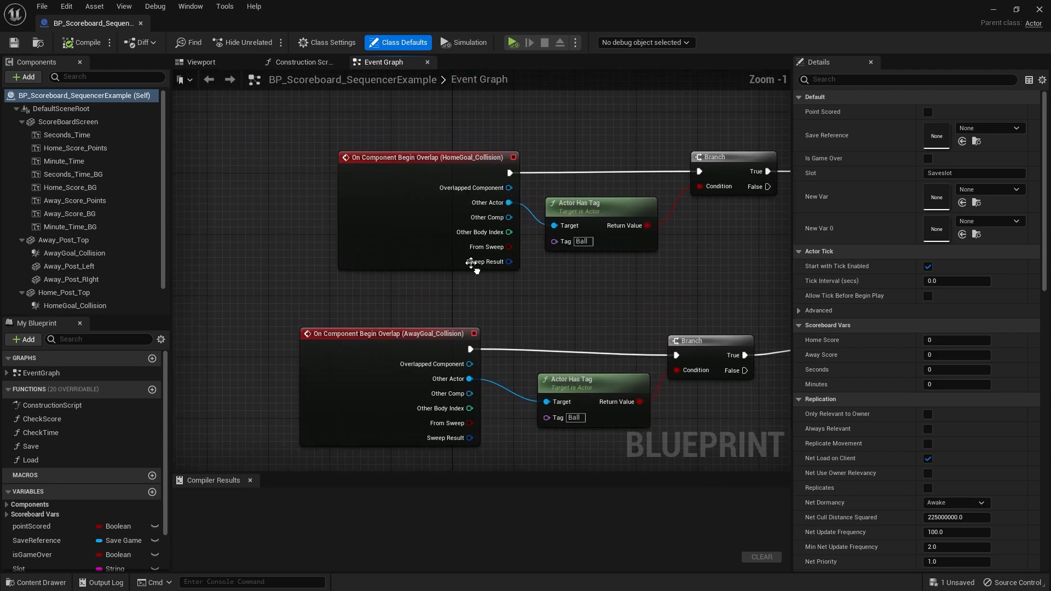
pyautogui.click(482, 262)
pyautogui.click(336, 410)
pyautogui.moveTo(427, 219); pyautogui.dragTo(413, 424, button='right')
pyautogui.moveTo(430, 263); pyautogui.dragTo(433, 348, button='right')
pyautogui.moveTo(411, 248); pyautogui.dragTo(408, 326, button='right')
pyautogui.moveTo(619, 239); pyautogui.dragTo(396, 179, button='right')
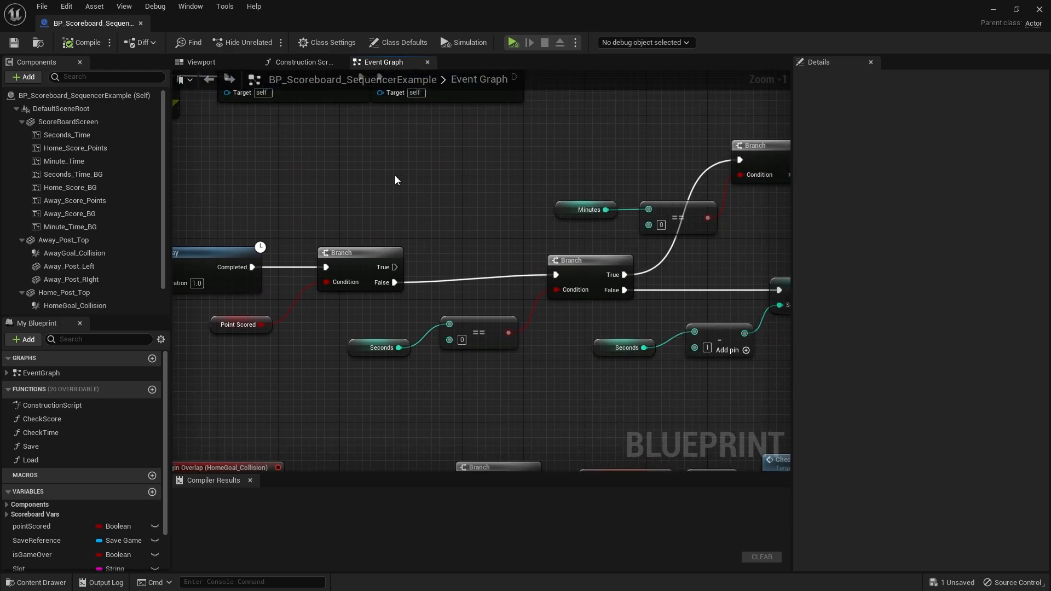
pyautogui.scroll(-3, 615, 174)
pyautogui.moveTo(743, 197); pyautogui.dragTo(410, 274, button='right')
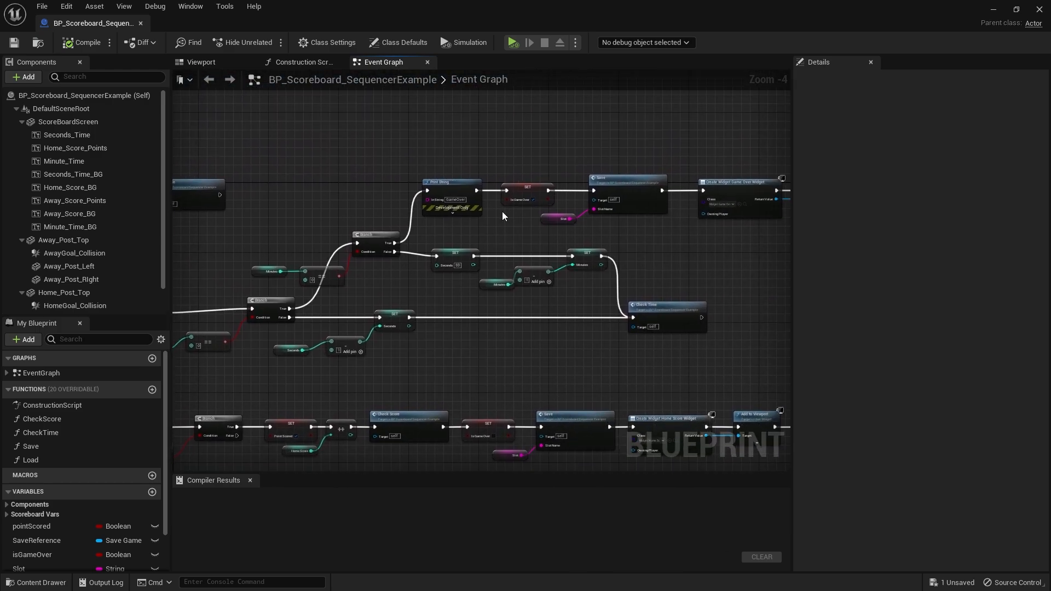
pyautogui.moveTo(293, 165); pyautogui.dragTo(650, 228, button='right')
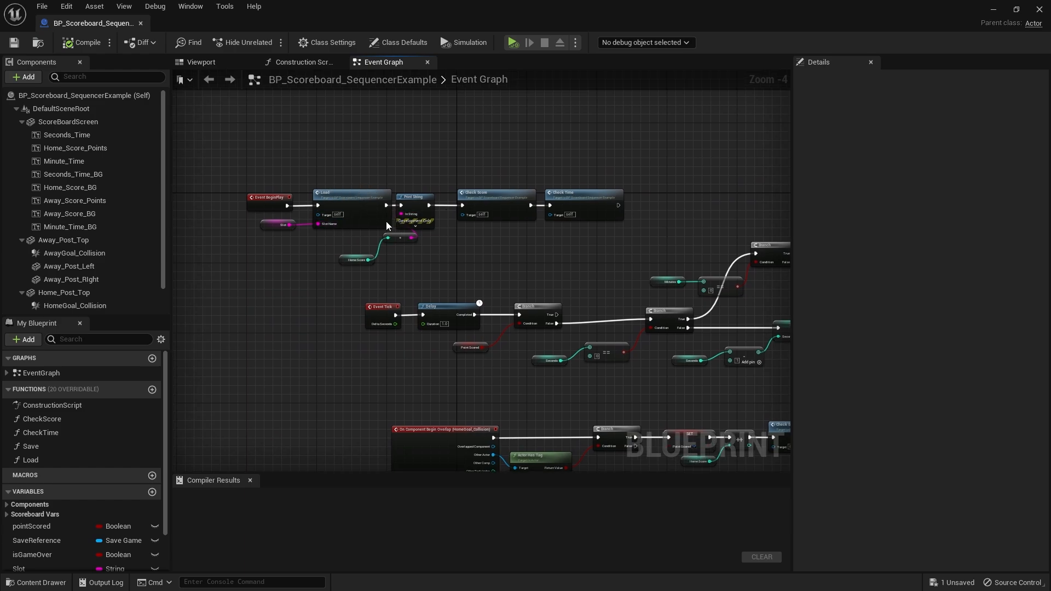
pyautogui.moveTo(565, 284); pyautogui.dragTo(394, 157, button='right')
pyautogui.moveTo(628, 322); pyautogui.dragTo(487, 155, button='right')
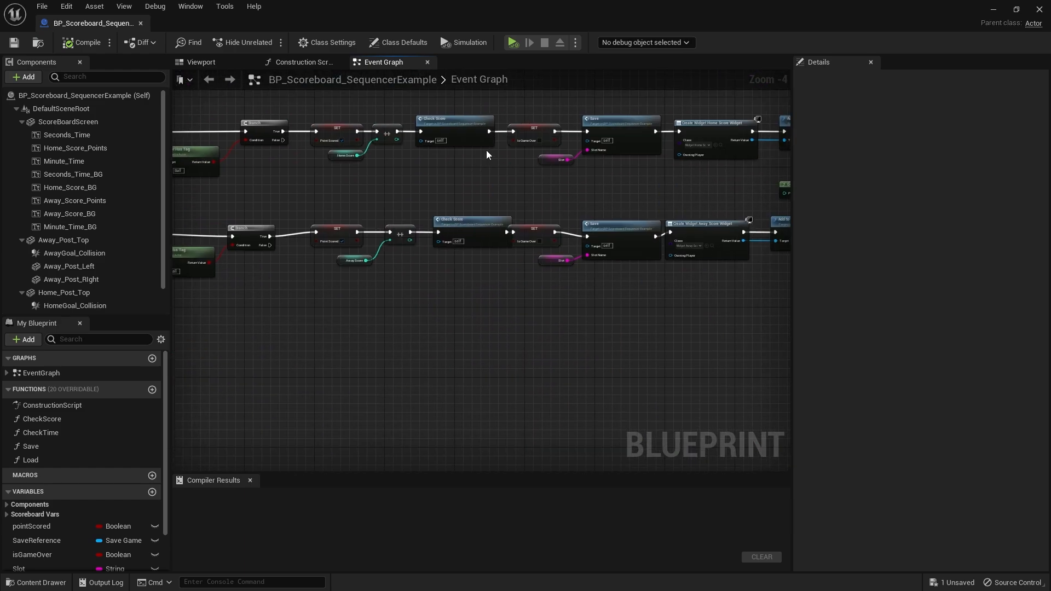
# Delete the HomeGoal_Collision and AwayGoal_Collision overlap events with all nodes in their two chains
pyautogui.scroll(-3, 488, 154)
pyautogui.moveTo(561, 273); pyautogui.dragTo(664, 342, button='right')
pyautogui.moveTo(739, 344); pyautogui.dragTo(294, 192)
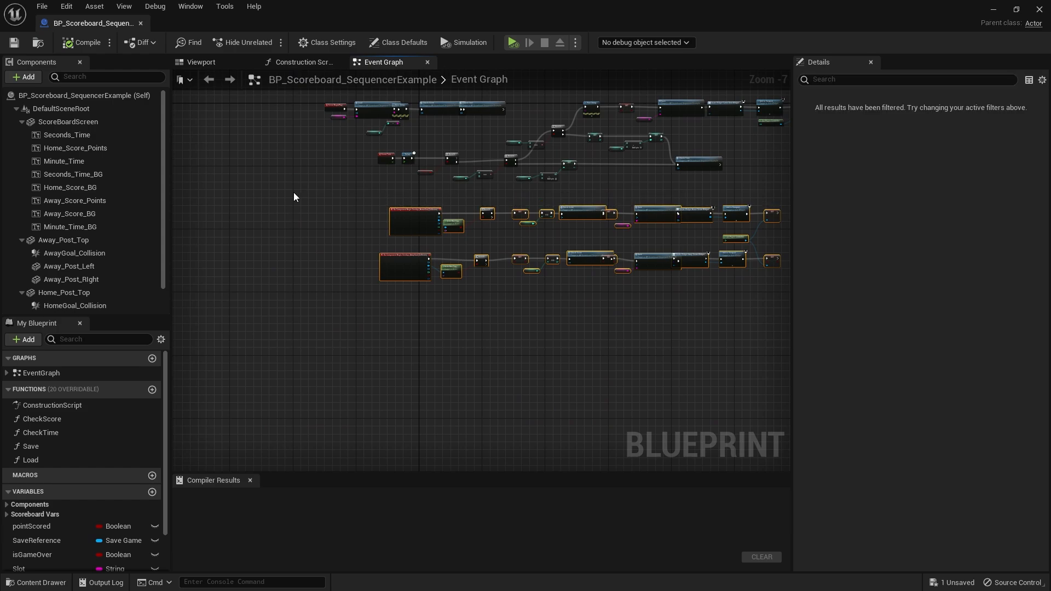
pyautogui.press('Delete')
# Delete the Event Tick countdown chain, including its game-over and Check Time nodes, keeping the Event BeginPlay chain
pyautogui.moveTo(493, 208); pyautogui.dragTo(481, 321, button='right')
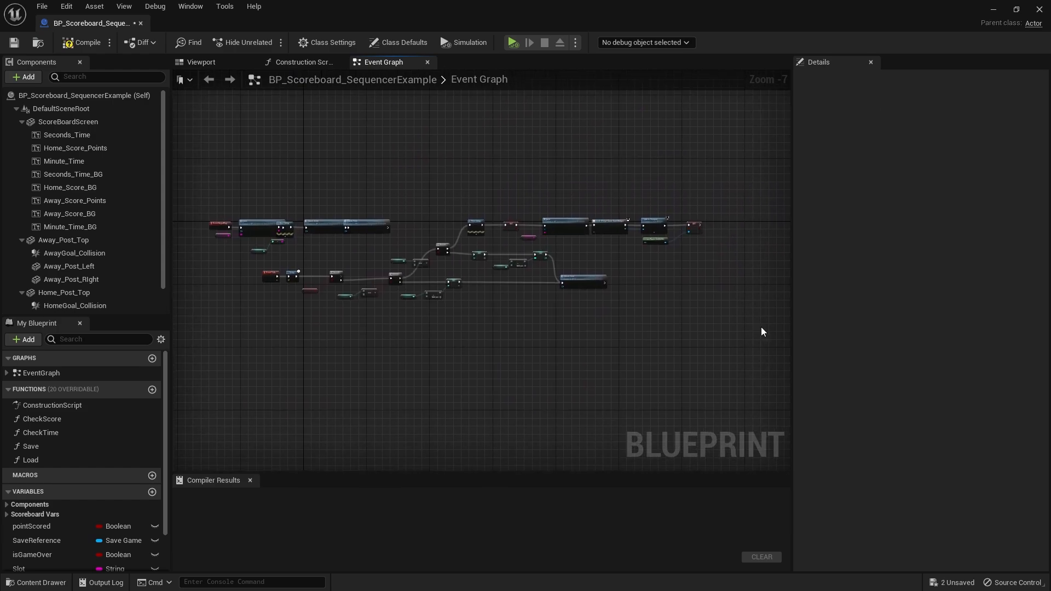
pyautogui.moveTo(666, 282); pyautogui.dragTo(437, 171)
pyautogui.press('Delete')
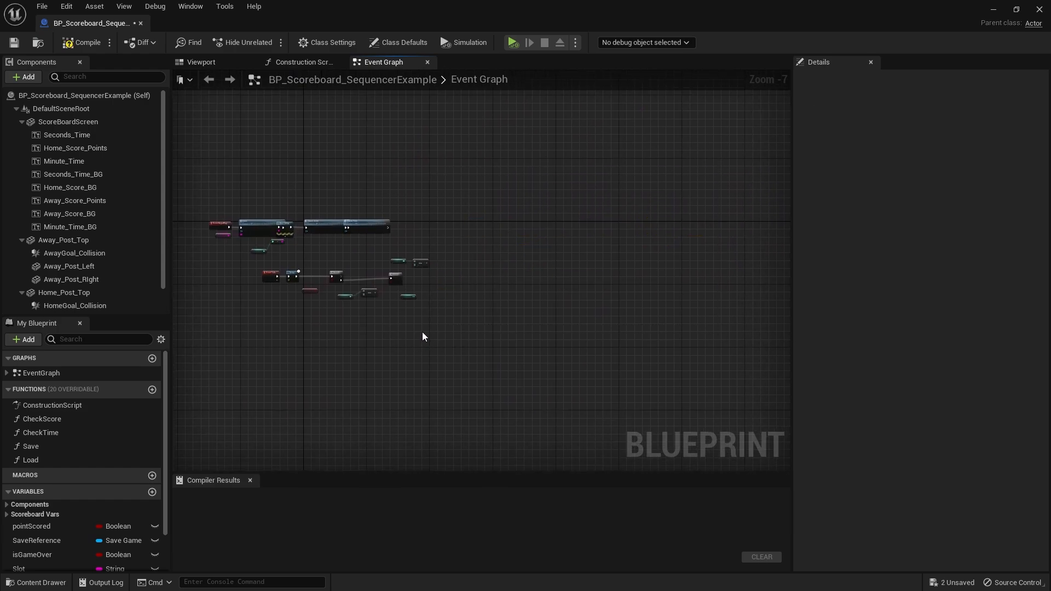
pyautogui.moveTo(505, 341); pyautogui.dragTo(628, 356, button='right')
pyautogui.moveTo(374, 279); pyautogui.dragTo(374, 280)
pyautogui.press('Delete')
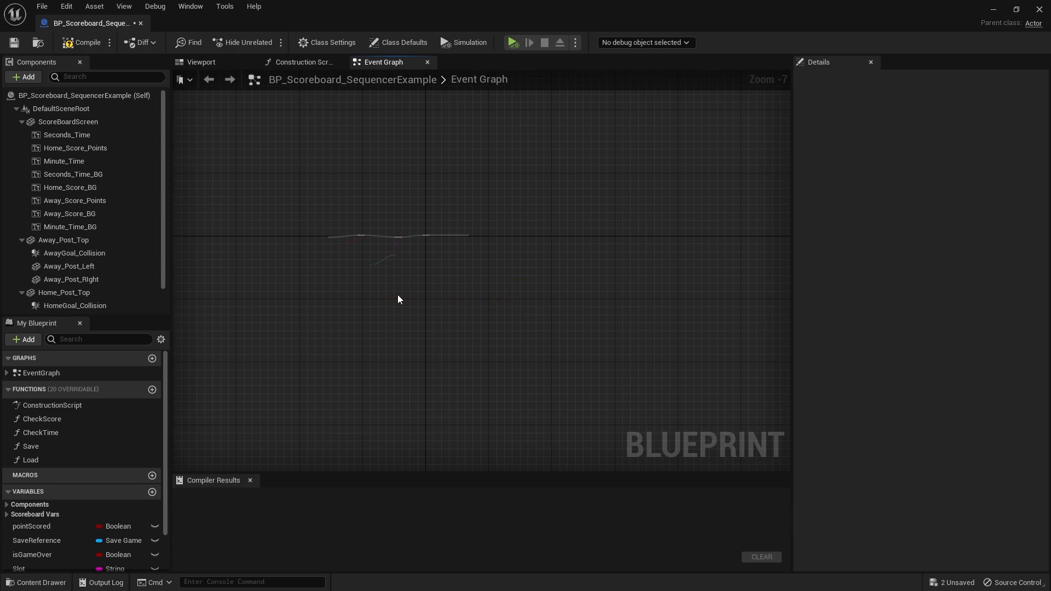
# Delete the Load, Print String, string conversion, Home Score and Slot nodes from the Event BeginPlay chain
pyautogui.scroll(4, 400, 293)
pyautogui.scroll(2, 415, 244)
pyautogui.moveTo(373, 248); pyautogui.dragTo(360, 322, button='right')
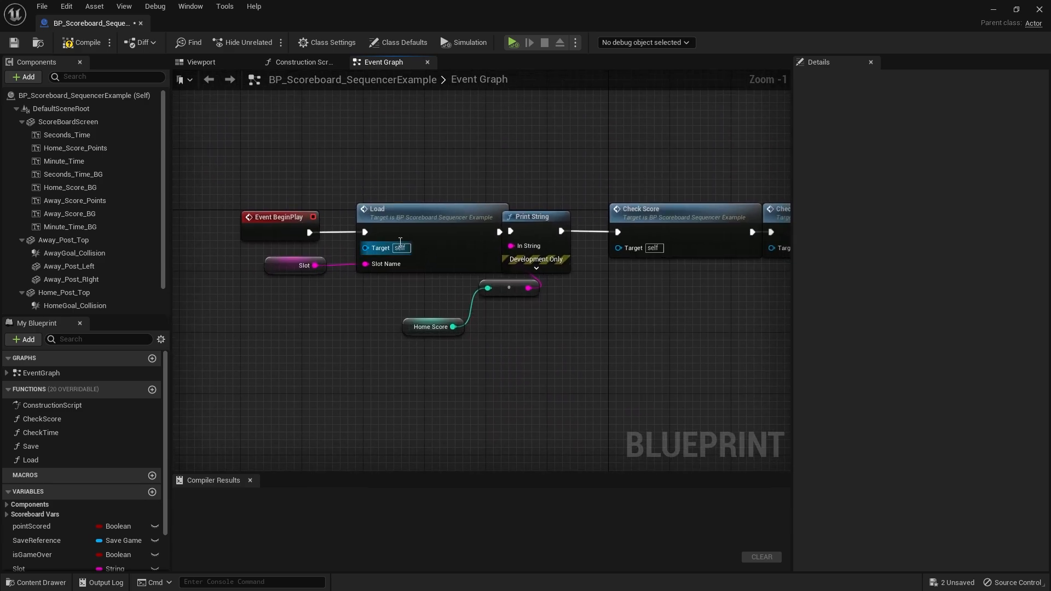
pyautogui.click(384, 215)
pyautogui.moveTo(399, 176); pyautogui.dragTo(537, 366)
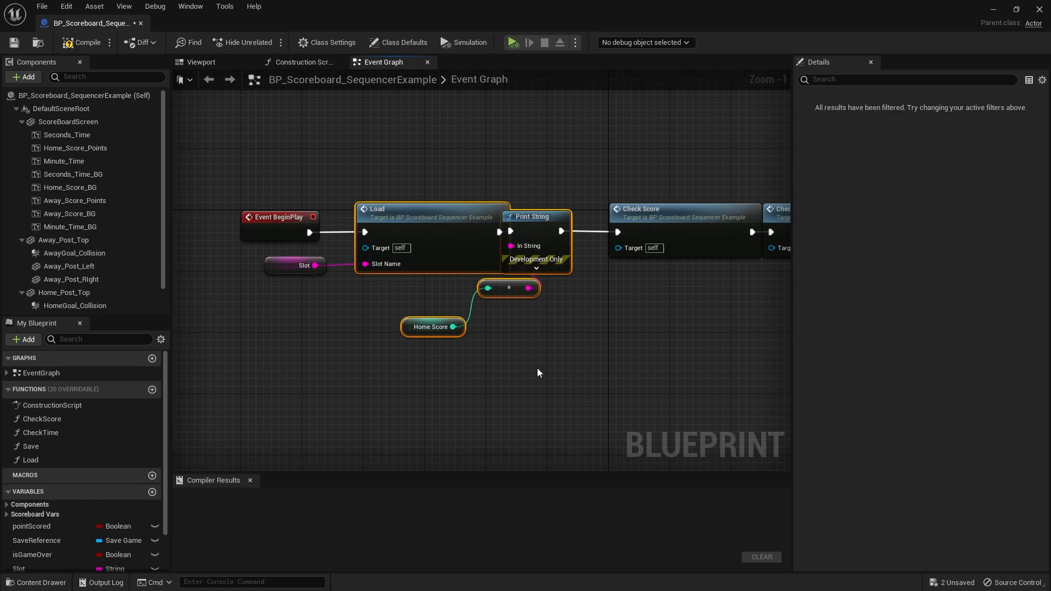
pyautogui.press('Delete')
pyautogui.click(277, 265)
pyautogui.press('Delete')
# Move the Event BeginPlay node into the empty area above and to the left of the Check Score node
pyautogui.moveTo(382, 236); pyautogui.dragTo(320, 257, button='right')
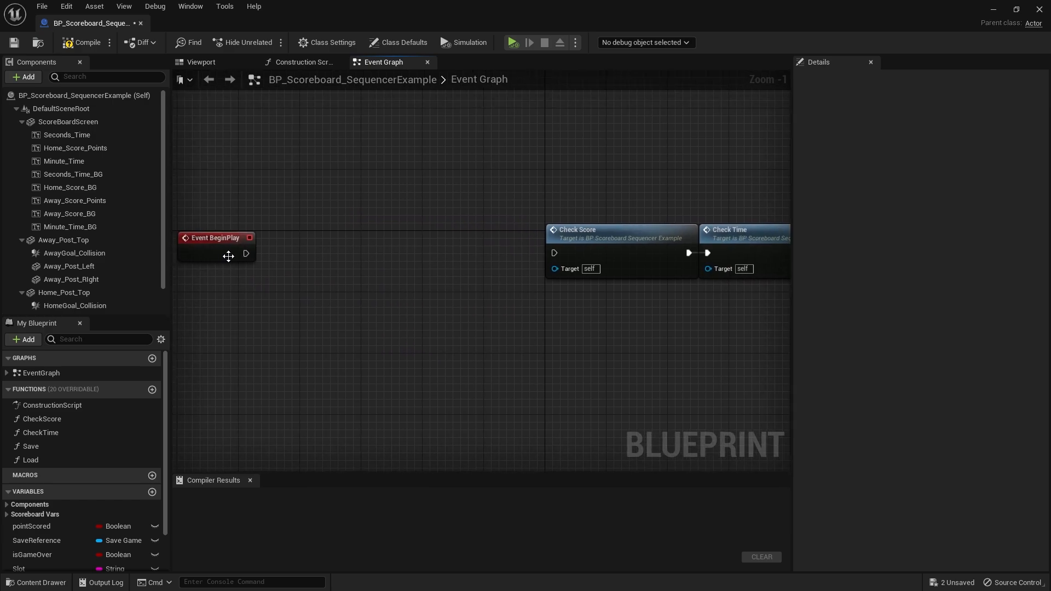
pyautogui.moveTo(212, 244); pyautogui.dragTo(295, 204)
pyautogui.moveTo(438, 187); pyautogui.dragTo(438, 165, button='right')
pyautogui.moveTo(315, 177); pyautogui.dragTo(411, 118)
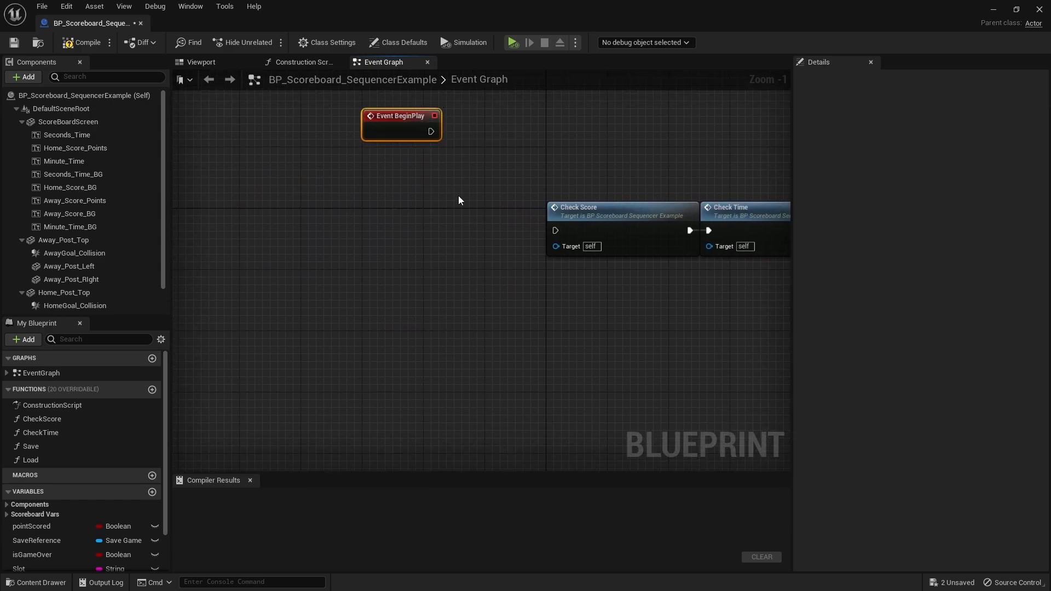
pyautogui.moveTo(459, 199); pyautogui.dragTo(408, 256, button='right')
pyautogui.moveTo(330, 171); pyautogui.dragTo(331, 148)
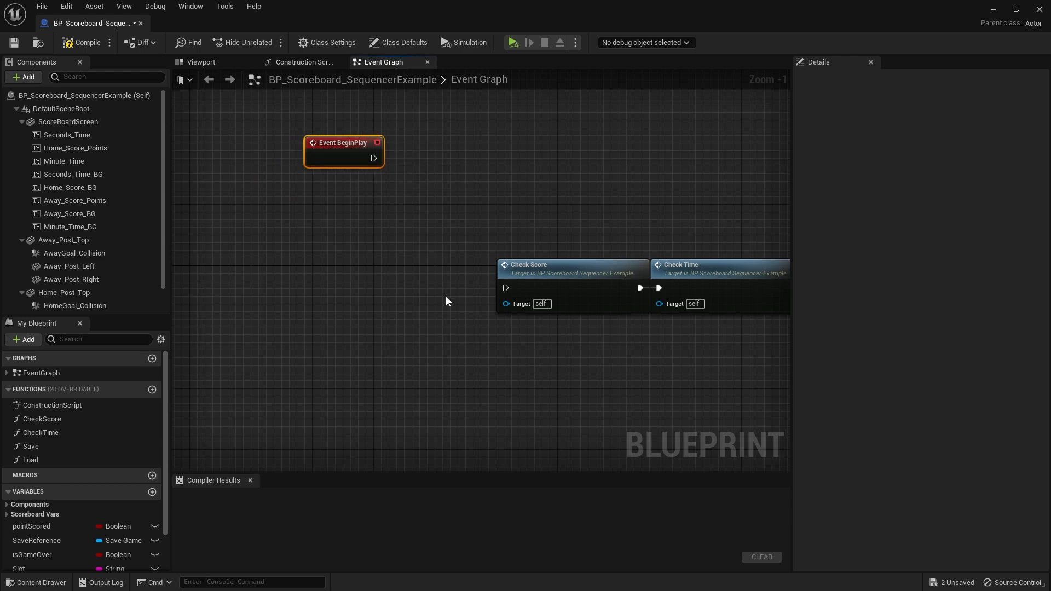
# Add an Event Tick node in the empty area between Event BeginPlay and the Check Score node
pyautogui.moveTo(446, 301); pyautogui.dragTo(460, 249, button='right')
pyautogui.rightClick(355, 245)
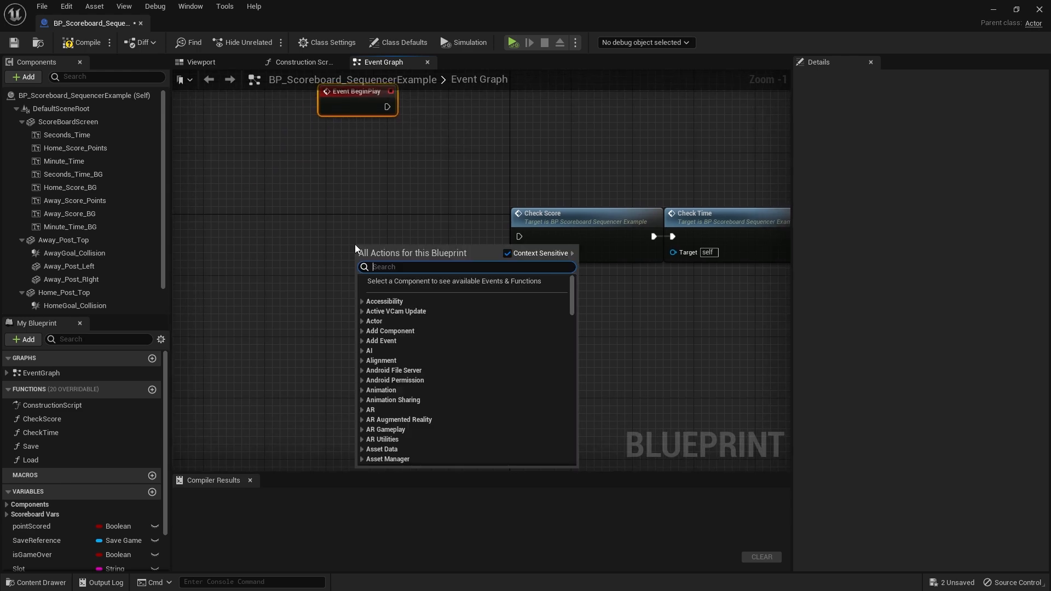
pyautogui.write('event ticj')
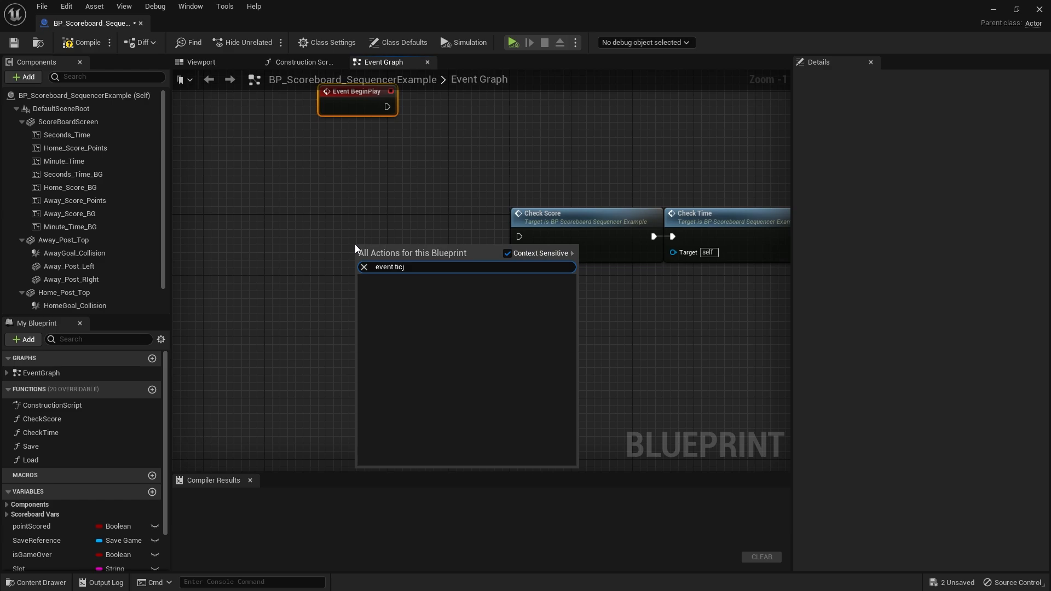
pyautogui.press('BackSpace')
pyautogui.write('k')
pyautogui.click(406, 309)
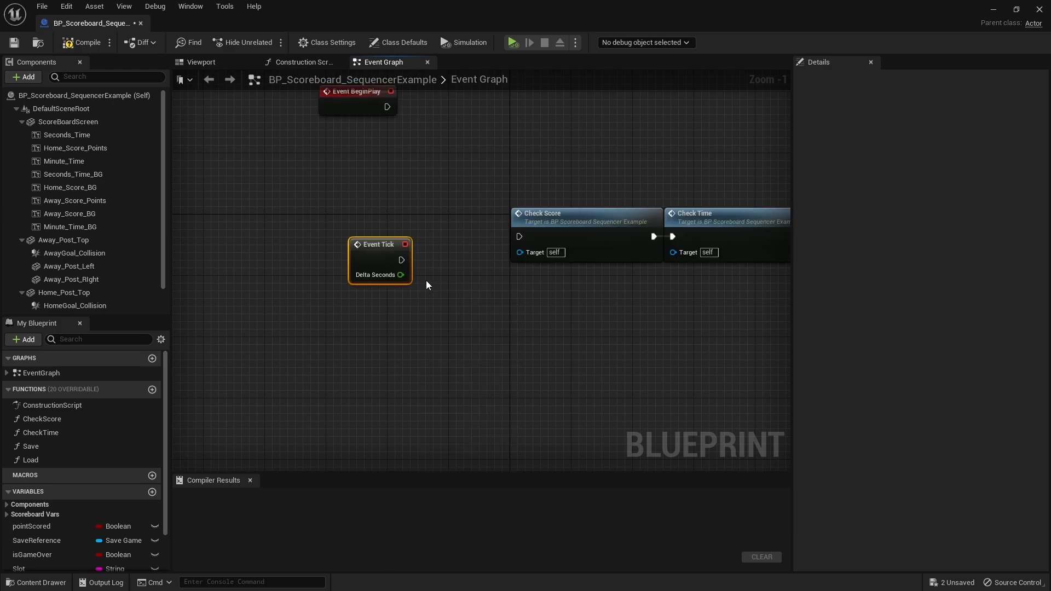
# Connect Event Tick's execution output to Check Score, aligning the nodes in a row with a gap before Check Time
pyautogui.moveTo(386, 241); pyautogui.dragTo(386, 218)
pyautogui.moveTo(386, 219); pyautogui.dragTo(344, 248, button='right')
pyautogui.moveTo(360, 267)
pyautogui.mouseDown()
pyautogui.moveTo(478, 267)
pyautogui.moveTo(362, 251)
pyautogui.mouseUp()
pyautogui.moveTo(525, 247); pyautogui.dragTo(498, 246)
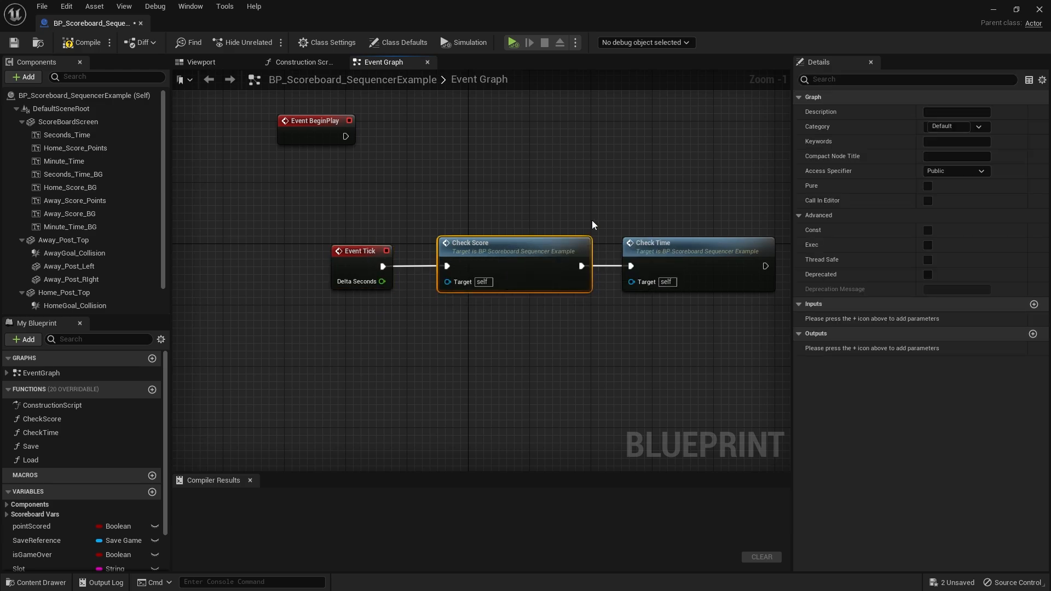
pyautogui.moveTo(565, 212); pyautogui.dragTo(494, 224, button='right')
pyautogui.moveTo(369, 211); pyautogui.dragTo(593, 301)
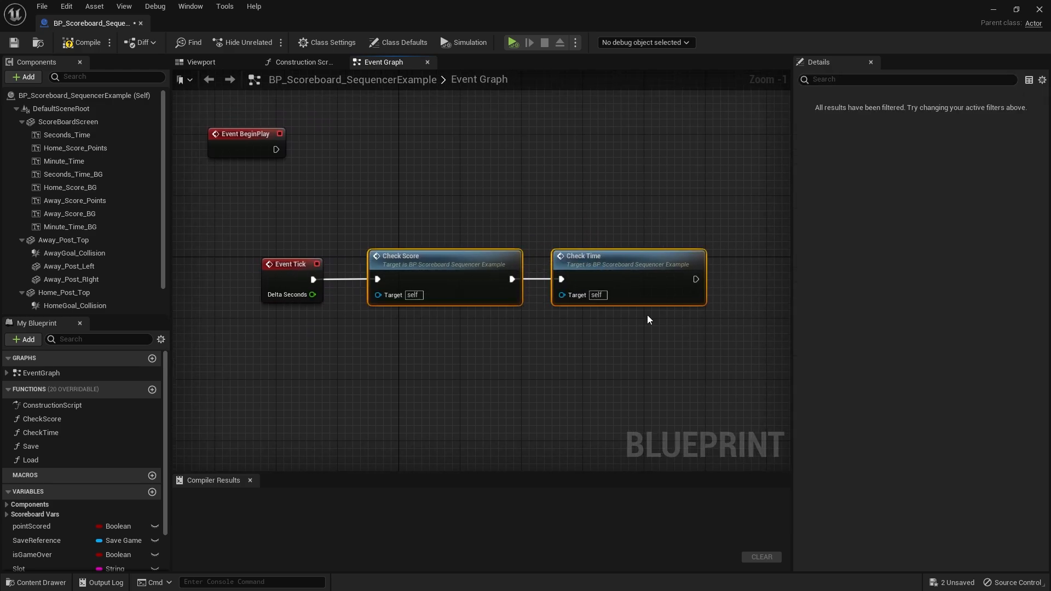
pyautogui.click(521, 390)
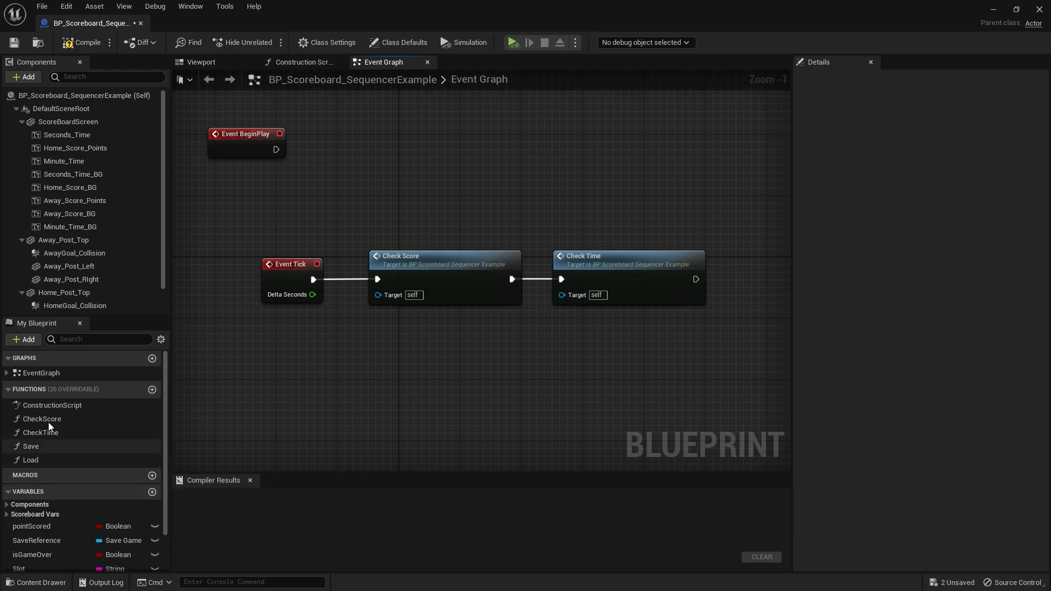
# Delete the Load and Save functions from the blueprint
pyautogui.click(32, 459)
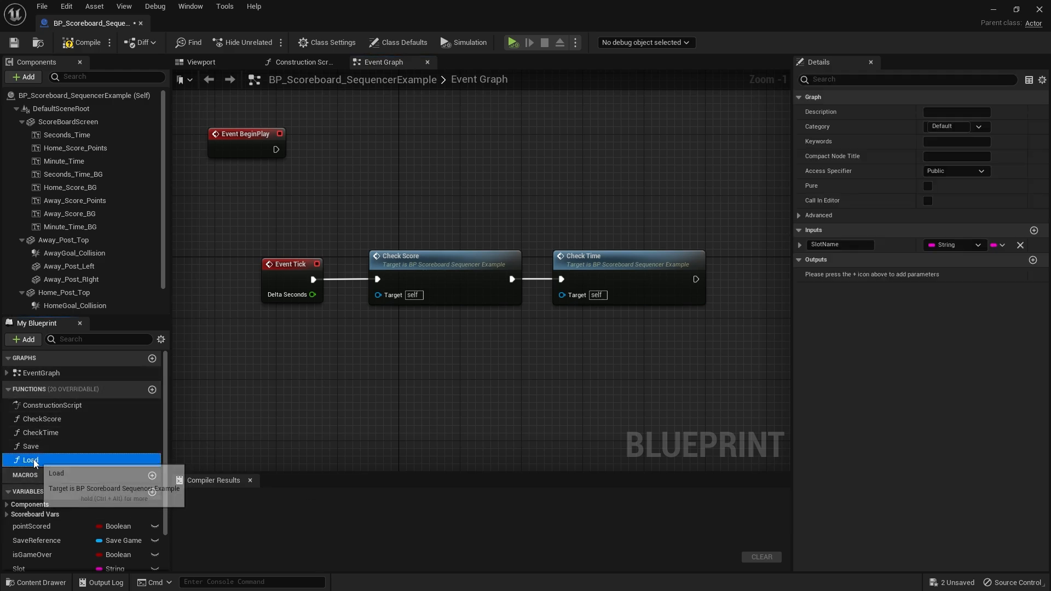
pyautogui.press('Delete')
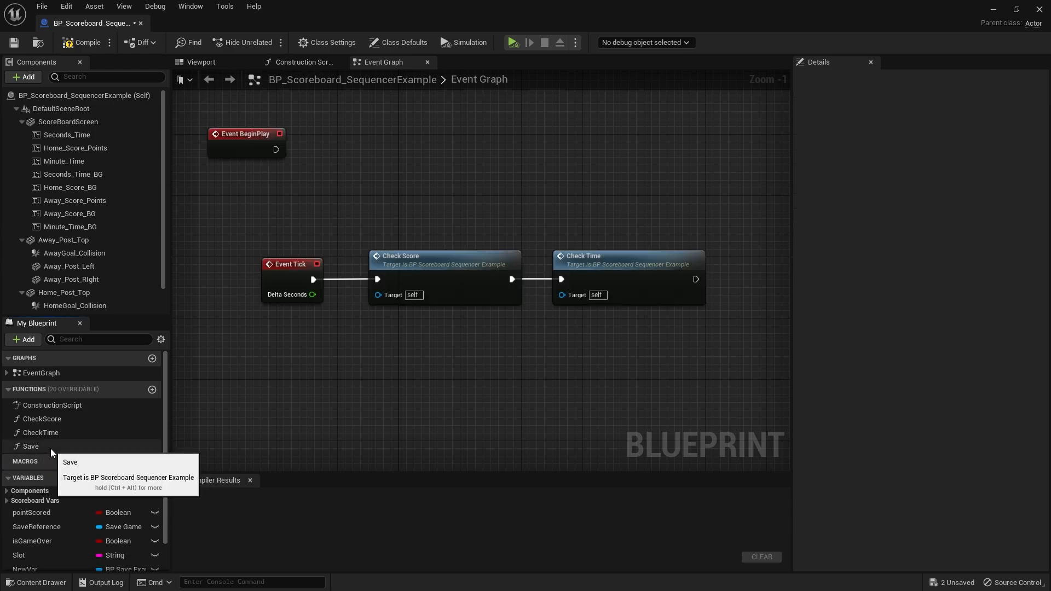
pyautogui.click(50, 448)
pyautogui.press('Delete')
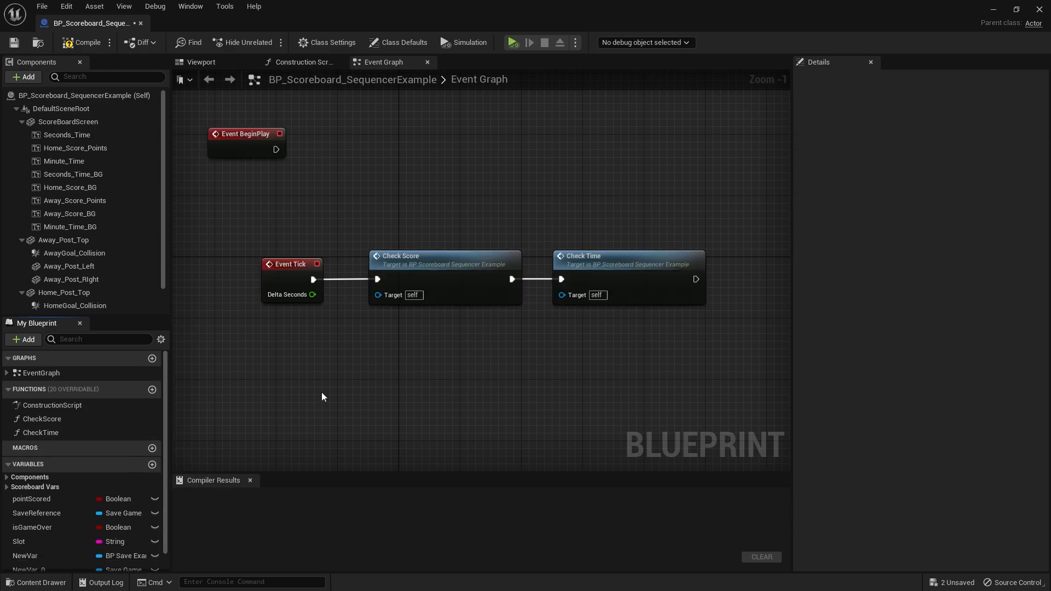
# Check the Construction Script's Check Score and Check Time chain, and compile the blueprint from the Event Graph
pyautogui.click(303, 62)
pyautogui.moveTo(484, 134); pyautogui.dragTo(437, 161, button='right')
pyautogui.scroll(-1, 419, 206)
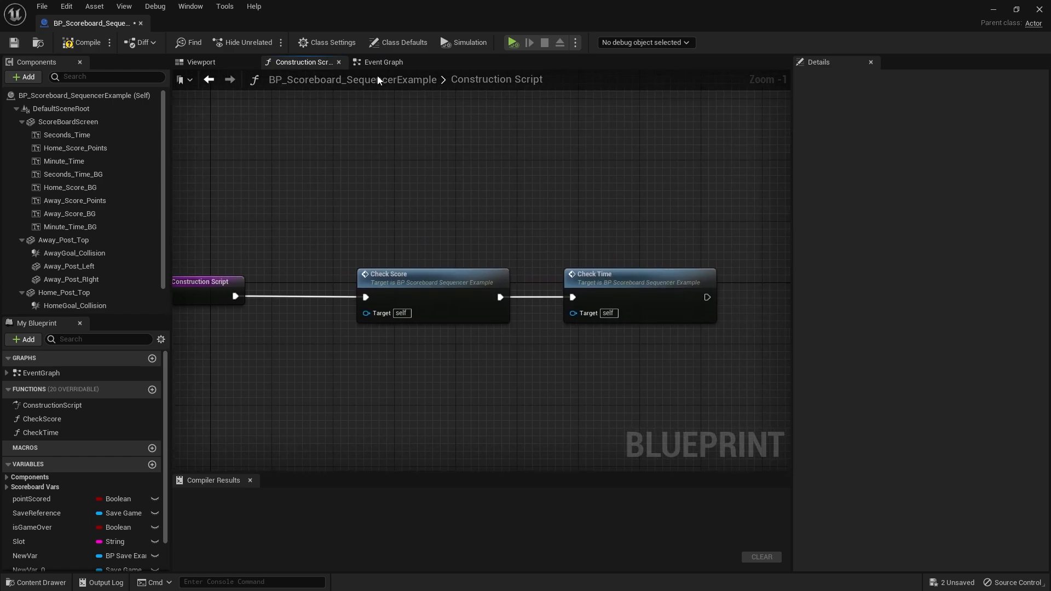
pyautogui.click(382, 62)
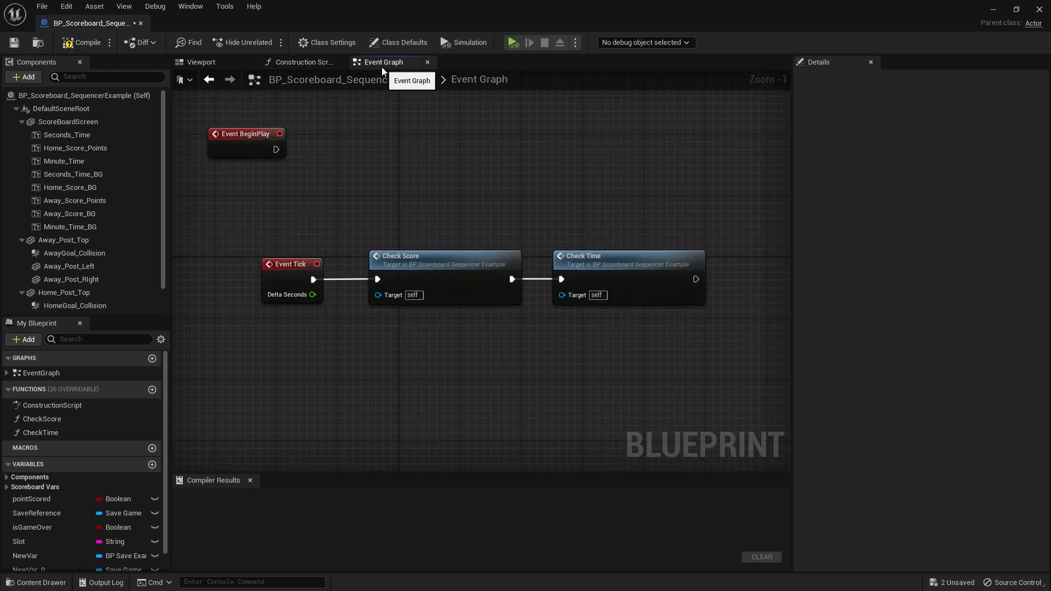
pyautogui.click(81, 43)
pyautogui.moveTo(383, 210); pyautogui.dragTo(407, 196, button='right')
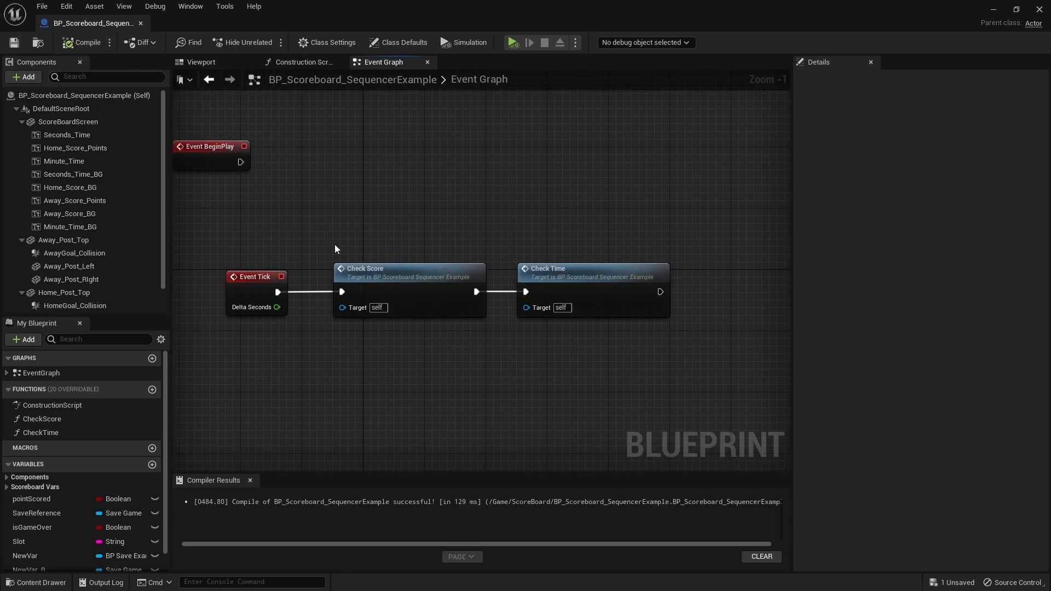
# Delete Away_Post_Top and Home_Post_Top with all their side posts and goal collision components, and recompile the blueprint
pyautogui.click(202, 62)
pyautogui.moveTo(611, 132); pyautogui.dragTo(655, 155, button='right')
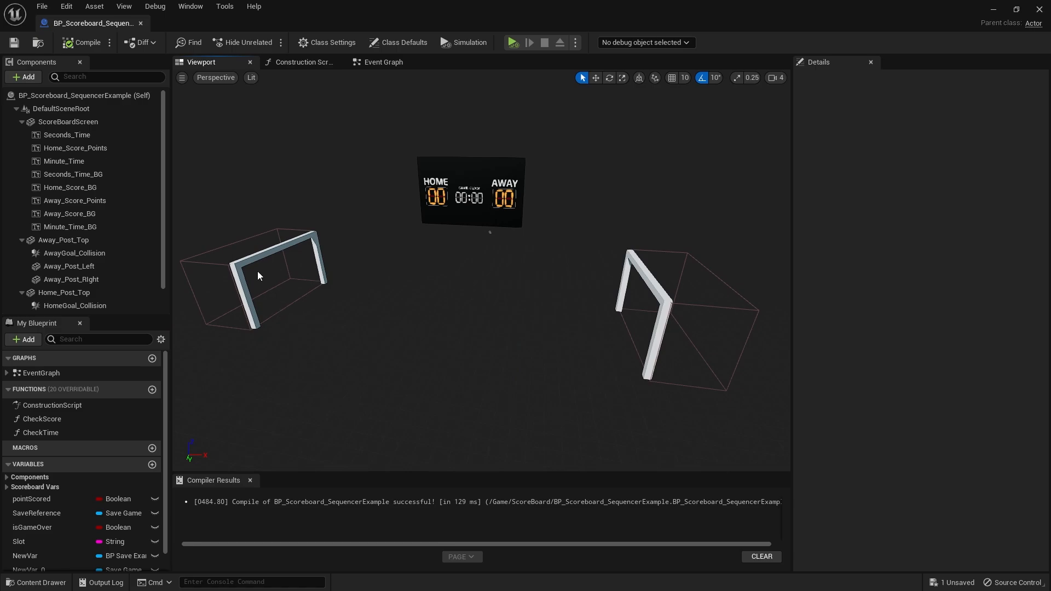
pyautogui.moveTo(657, 314)
pyautogui.mouseDown(button='right')
pyautogui.moveTo(690, 317)
pyautogui.moveTo(665, 307)
pyautogui.mouseUp(button='right')
pyautogui.click(61, 241)
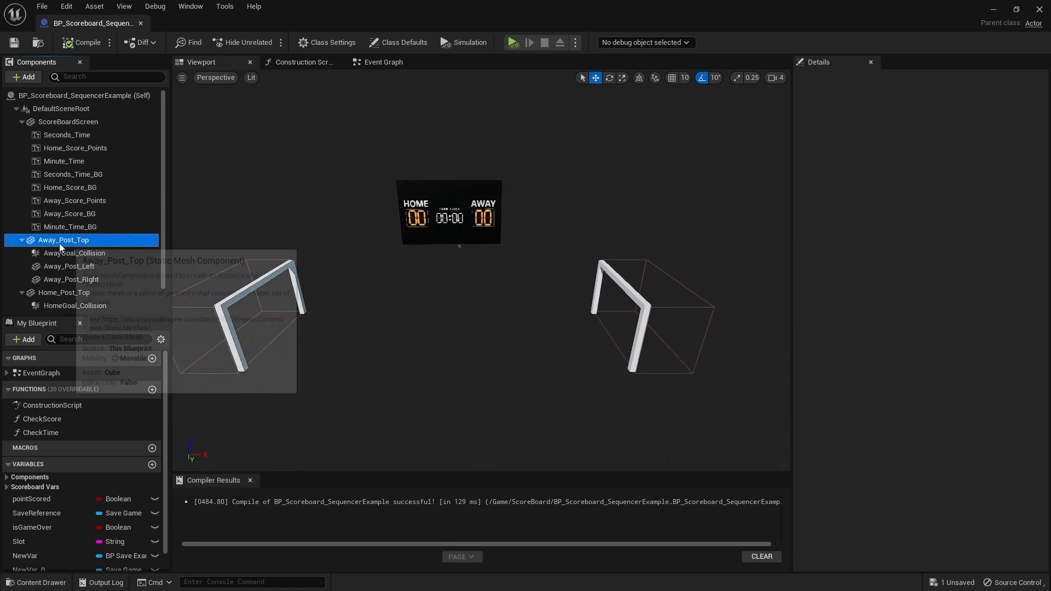
pyautogui.scroll(-1, 101, 255)
pyautogui.keyDown('shift'); pyautogui.click(82, 305); pyautogui.keyUp('shift')
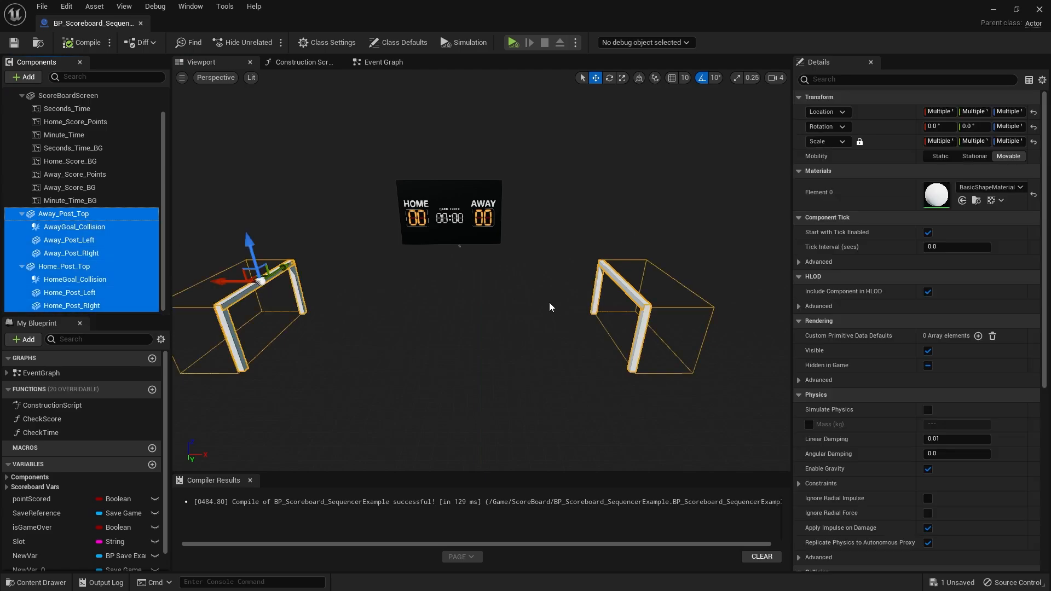
pyautogui.moveTo(550, 306)
pyautogui.mouseDown(button='right')
pyautogui.moveTo(533, 300)
pyautogui.moveTo(548, 290)
pyautogui.mouseUp(button='right')
pyautogui.press('Delete')
pyautogui.click(81, 42)
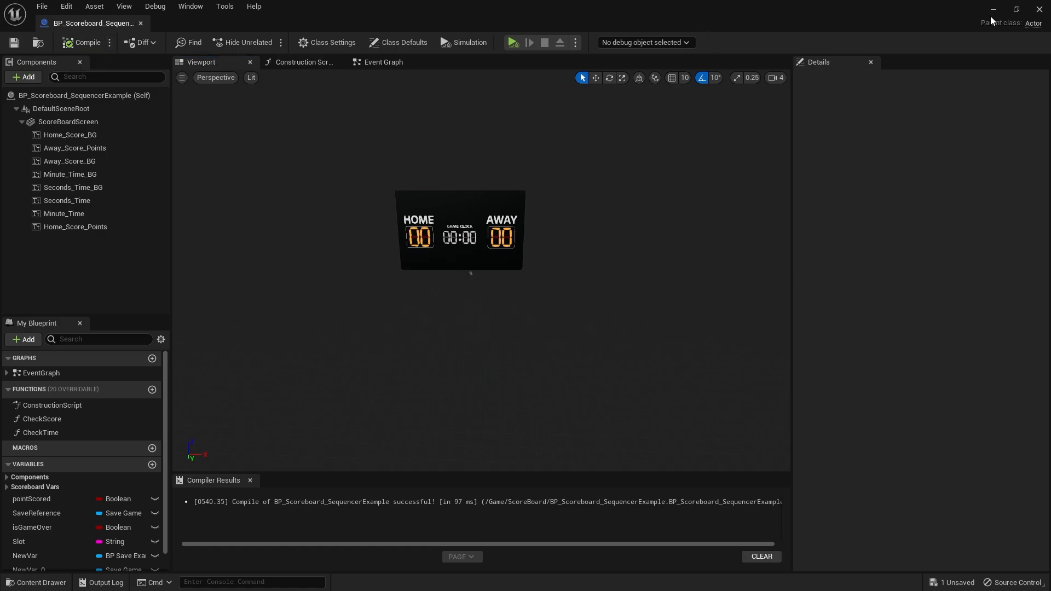
# Return to the level editor and create a Level Sequence named Test in the ScoreBoard folder
pyautogui.doubleClick(711, 25)
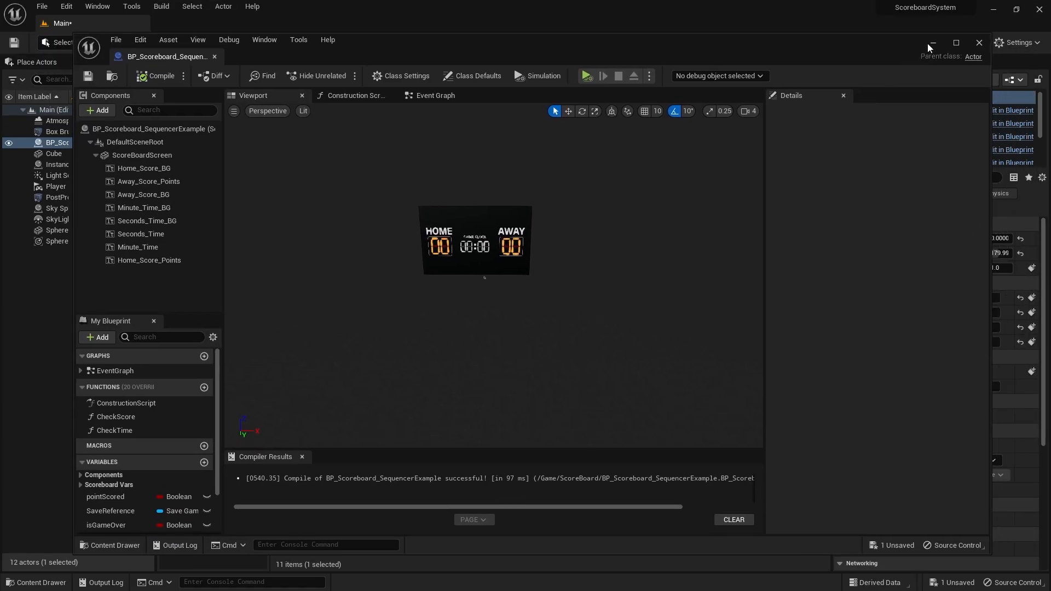
pyautogui.click(931, 43)
pyautogui.click(534, 507)
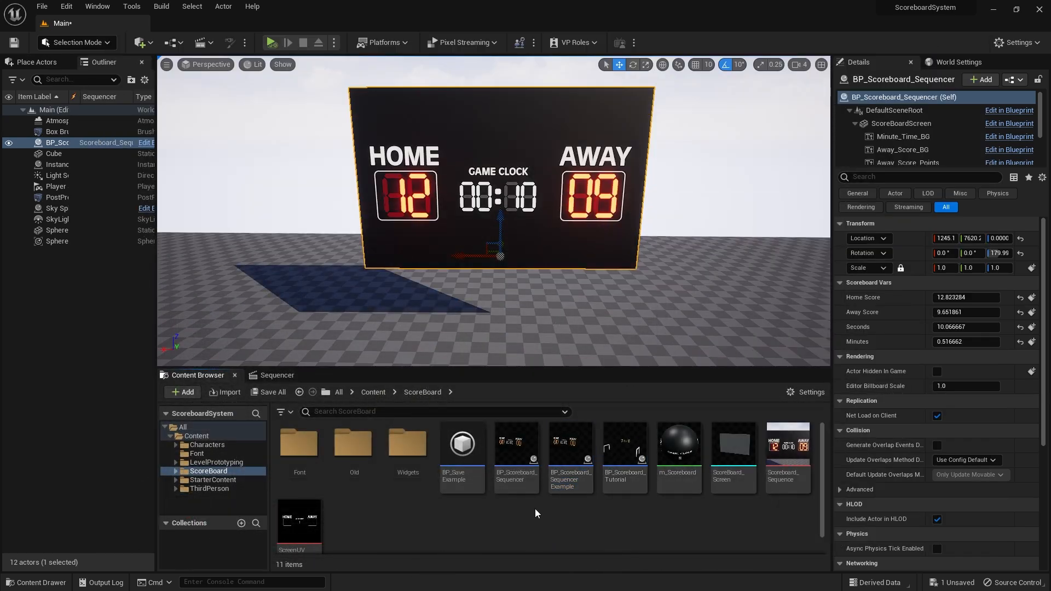
pyautogui.rightClick(477, 534)
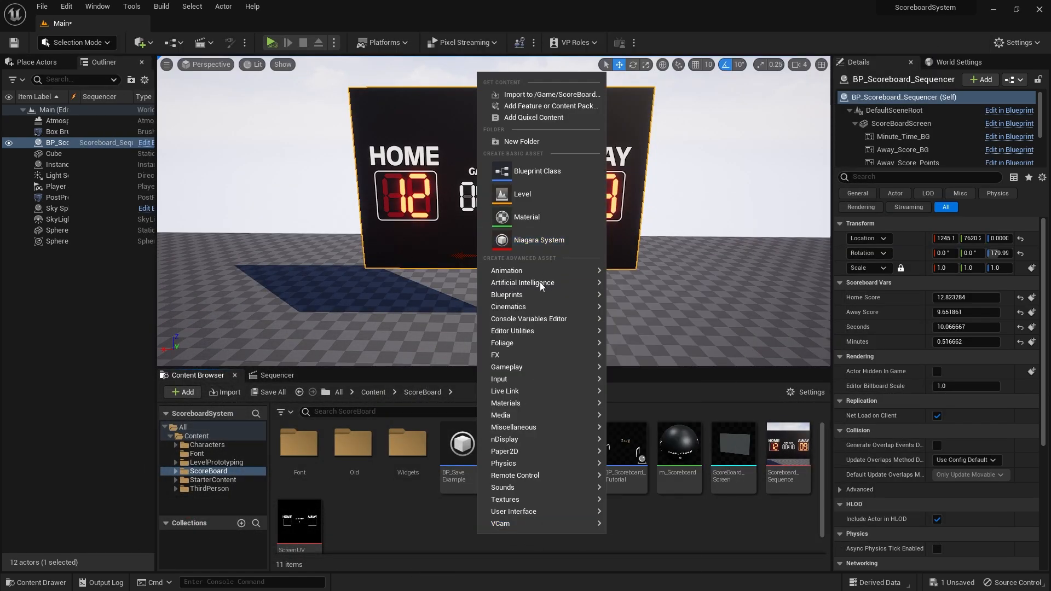
pyautogui.moveTo(543, 307)
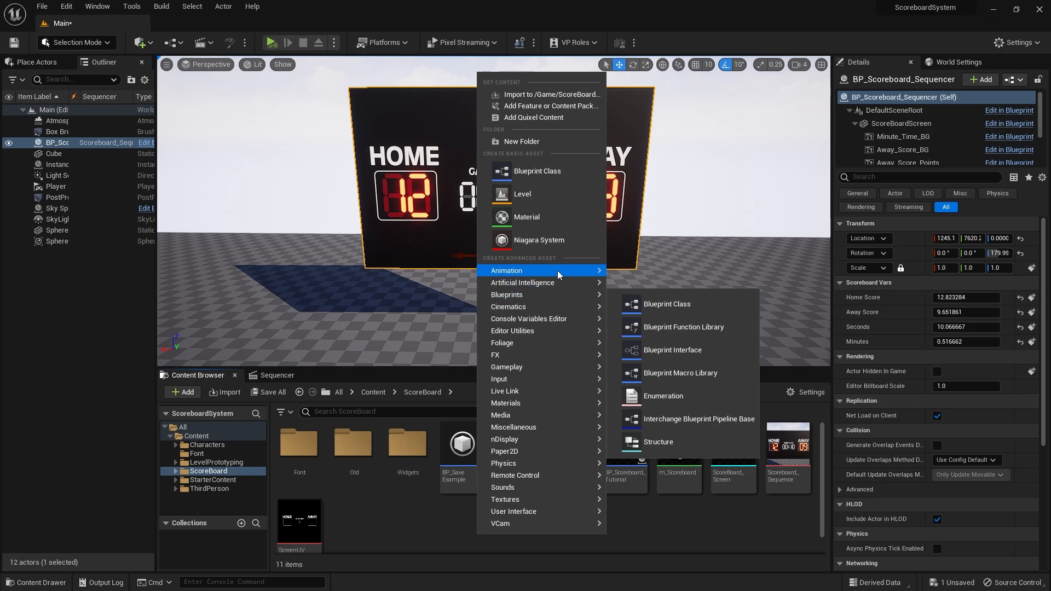
pyautogui.moveTo(587, 271)
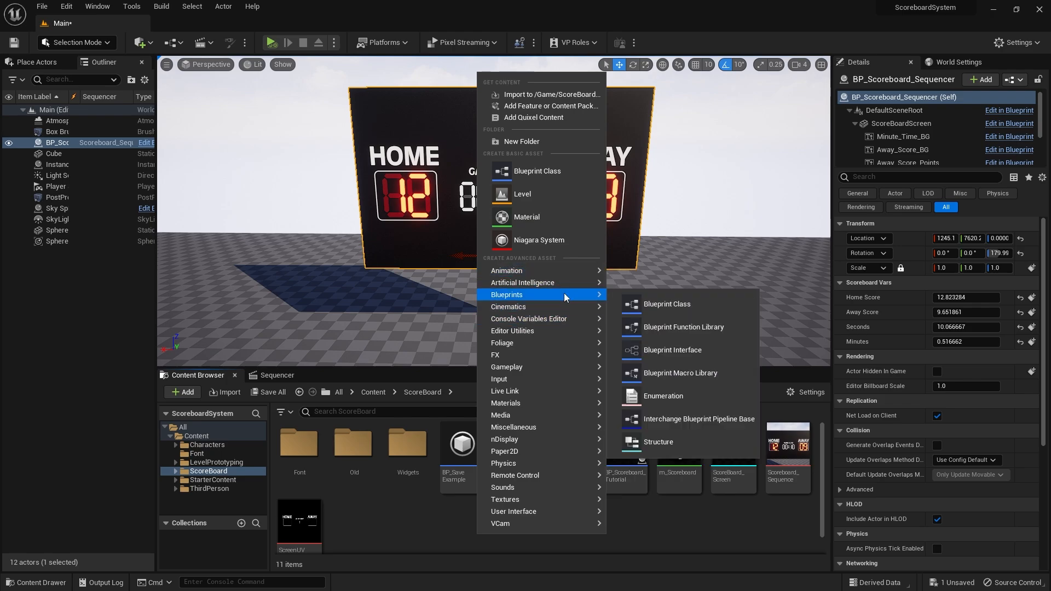
pyautogui.click(658, 343)
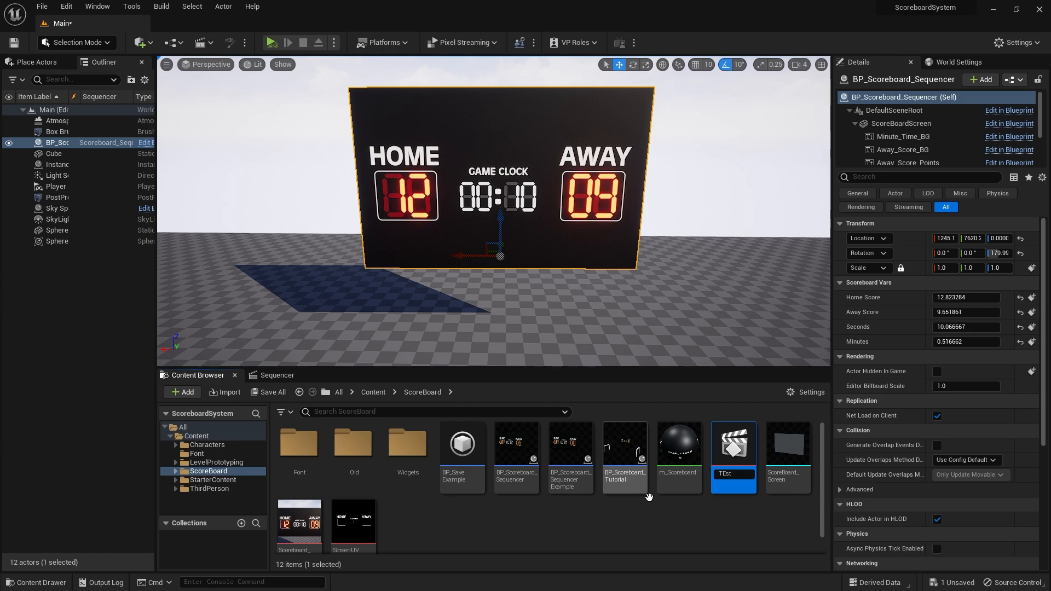
pyautogui.write('Test')
pyautogui.press('Return')
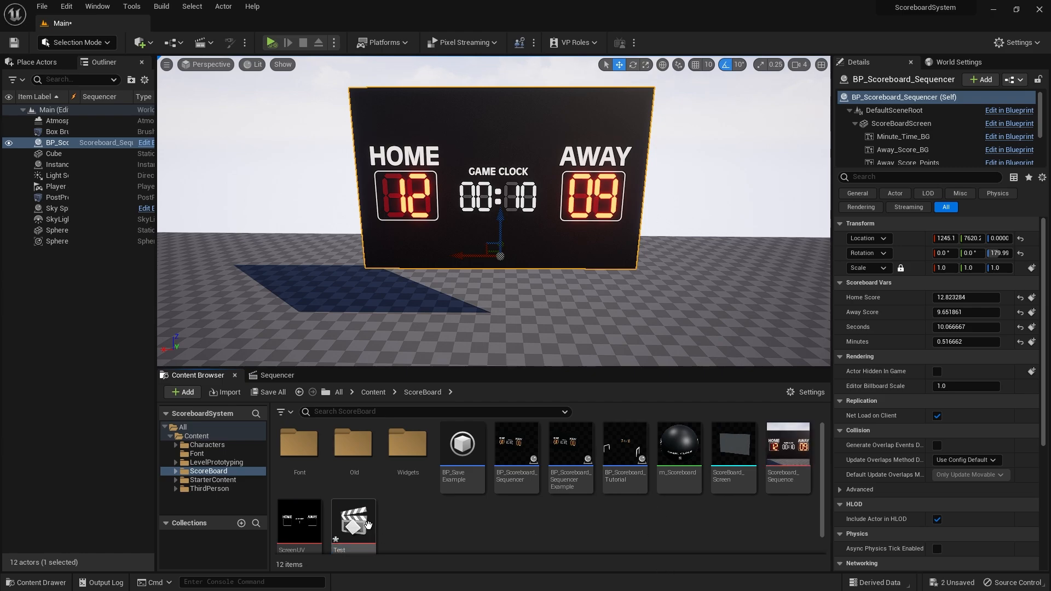
# Open the Test level sequence for editing in Sequencer
pyautogui.doubleClick(366, 524)
pyautogui.moveTo(545, 280); pyautogui.dragTo(541, 249, button='right')
pyautogui.click(472, 478)
pyautogui.click(181, 362)
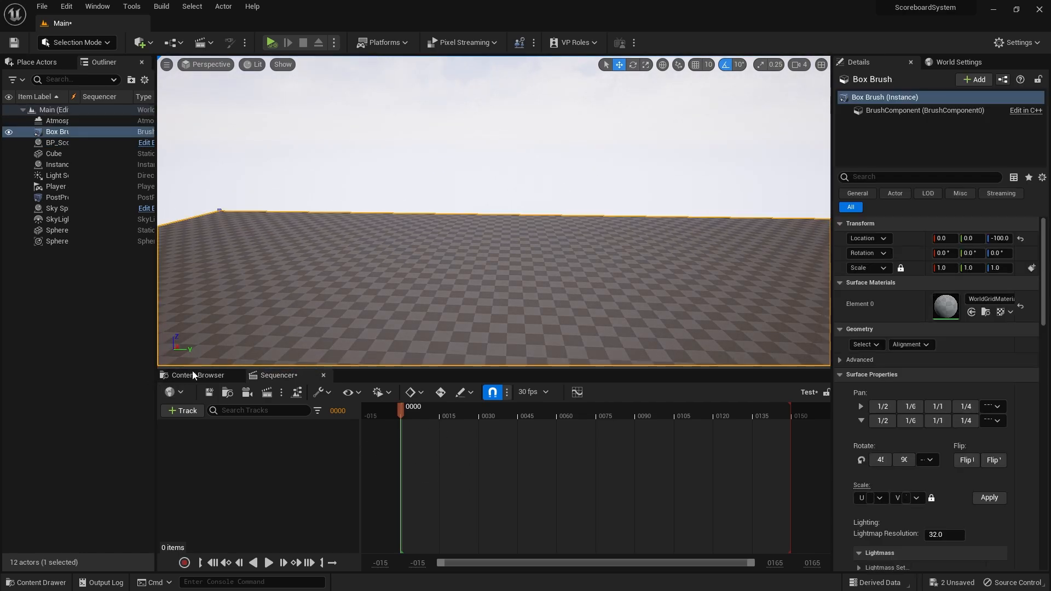
# Place BP_Scoreboard_SequencerExample on an empty area of the level floor, rotated about 90° around Z to face the view
pyautogui.click(195, 376)
pyautogui.click(614, 528)
pyautogui.click(592, 469)
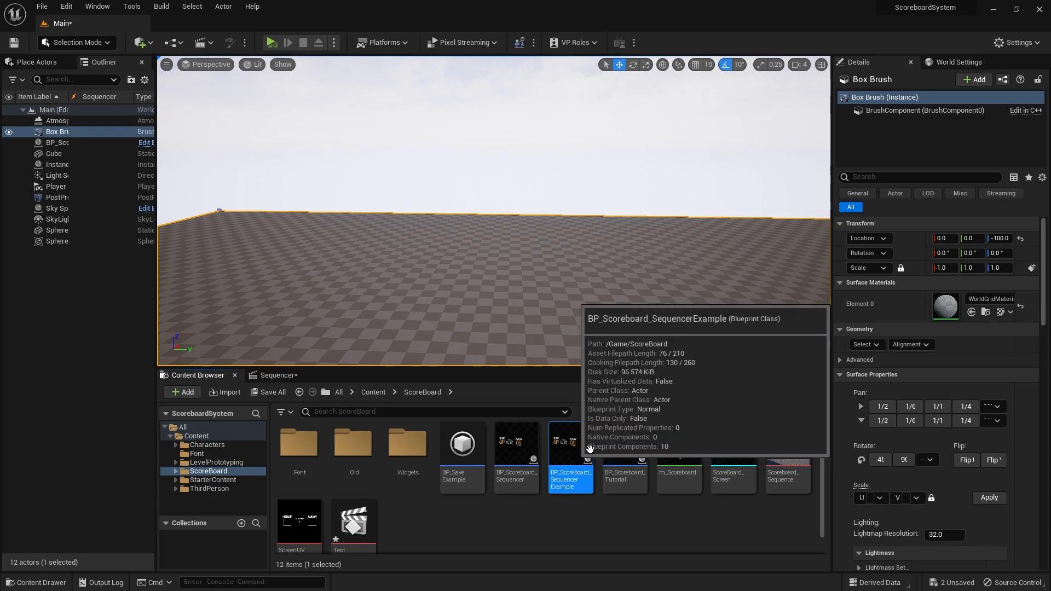
pyautogui.moveTo(570, 454); pyautogui.dragTo(465, 272)
pyautogui.press('e')
pyautogui.press('s')
pyautogui.moveTo(465, 273)
pyautogui.mouseDown(button='right')
pyautogui.moveTo(435, 252)
pyautogui.moveTo(450, 260)
pyautogui.mouseUp(button='right')
pyautogui.press('a')
pyautogui.click(618, 535)
# Add the placed BP_Scoreboard_SequencerExample actor as a track in the Test sequence
pyautogui.click(296, 377)
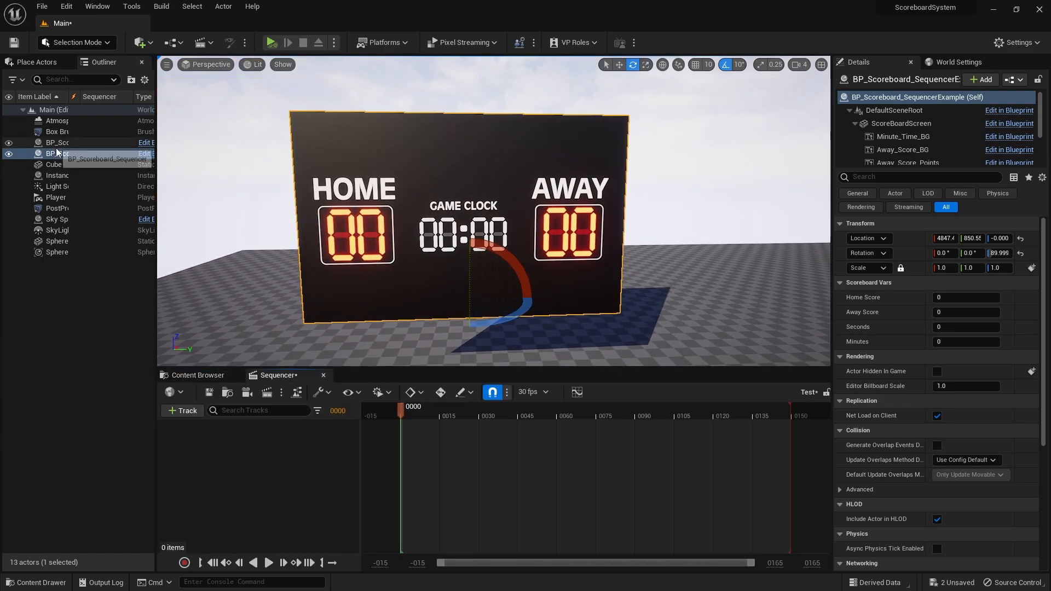
pyautogui.moveTo(57, 153); pyautogui.dragTo(269, 464)
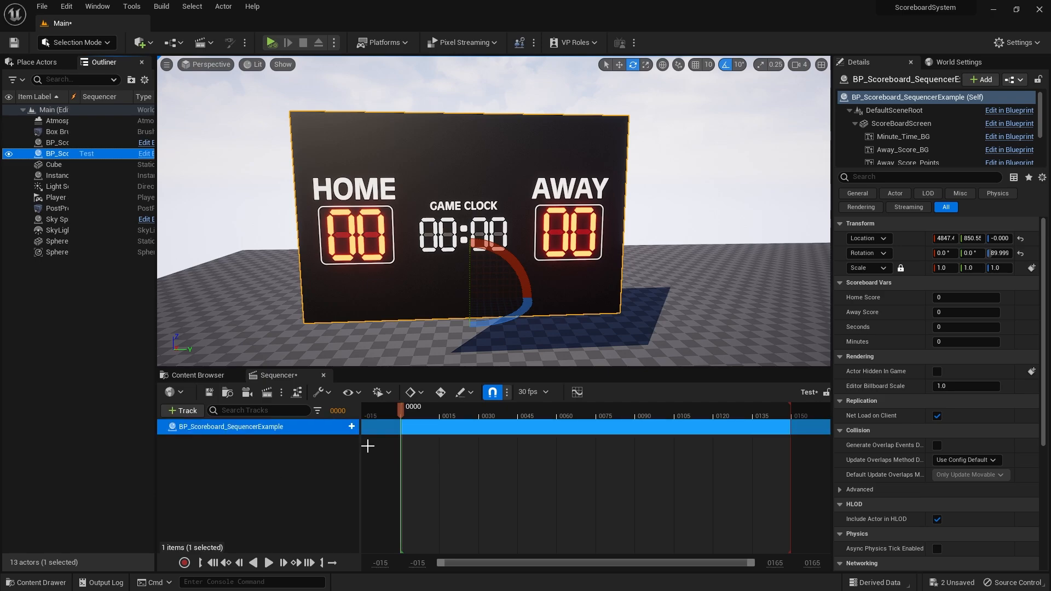
pyautogui.scroll(3, 485, 195)
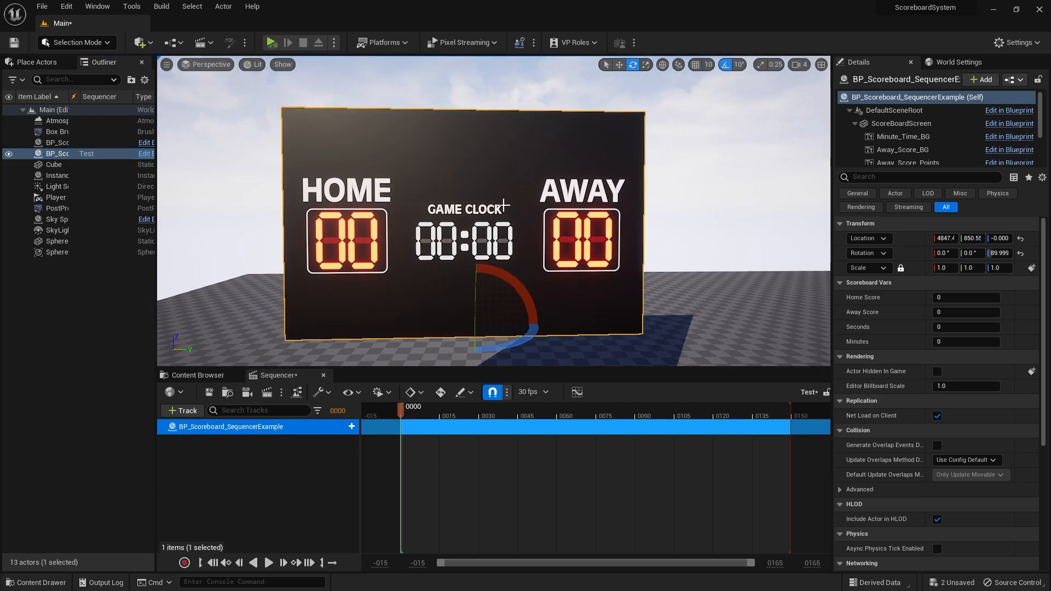
pyautogui.moveTo(503, 204); pyautogui.dragTo(496, 210, button='right')
pyautogui.press('s')
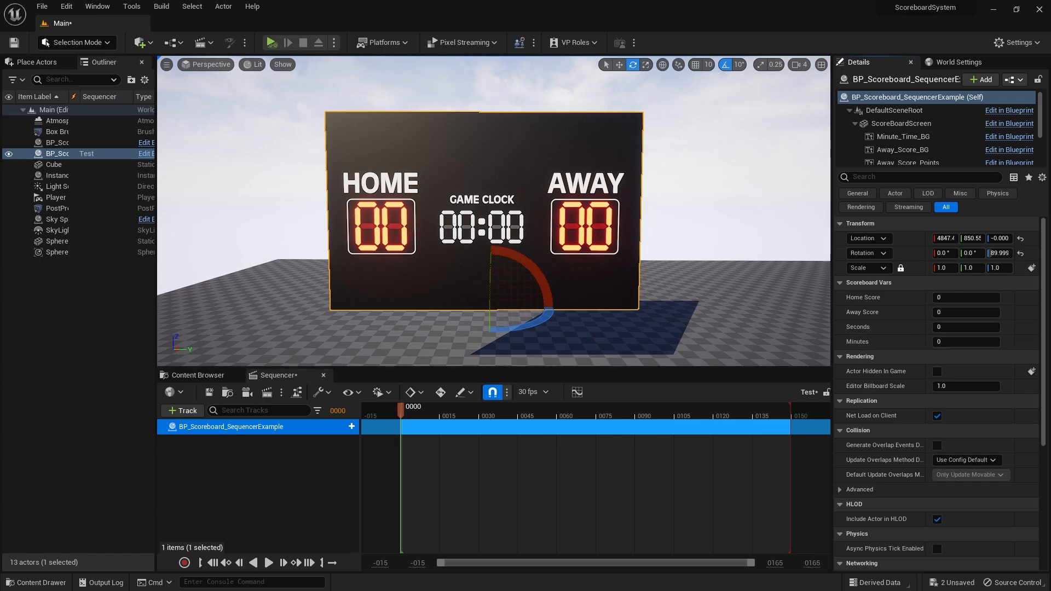
# Reopen the BP_Scoreboard_SequencerExample blueprint and enable Expose to Cinematics for the HomeScore variable under Scoreboard Vars
pyautogui.click(216, 377)
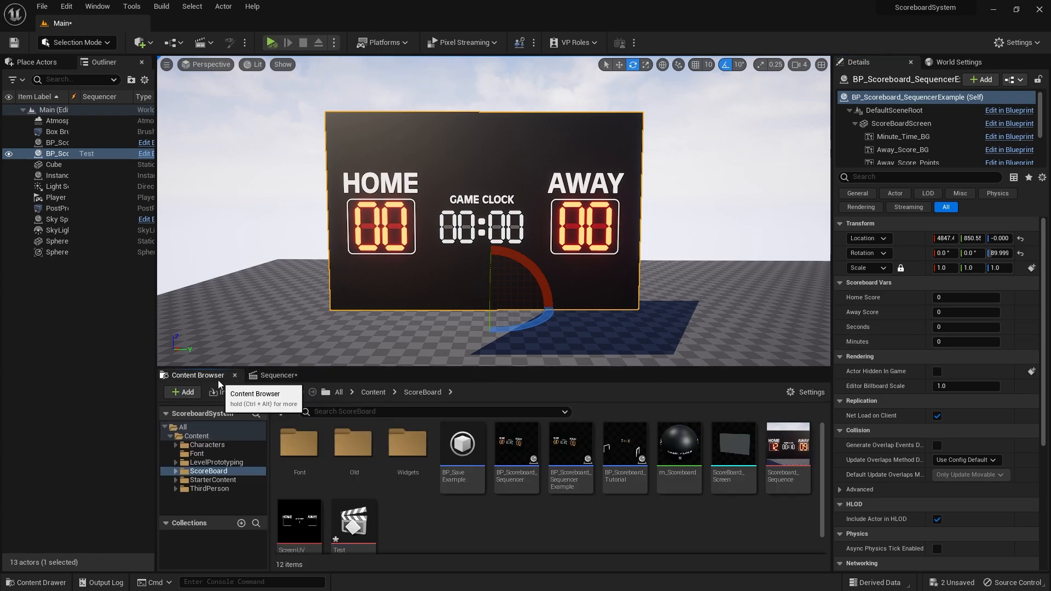
pyautogui.doubleClick(570, 448)
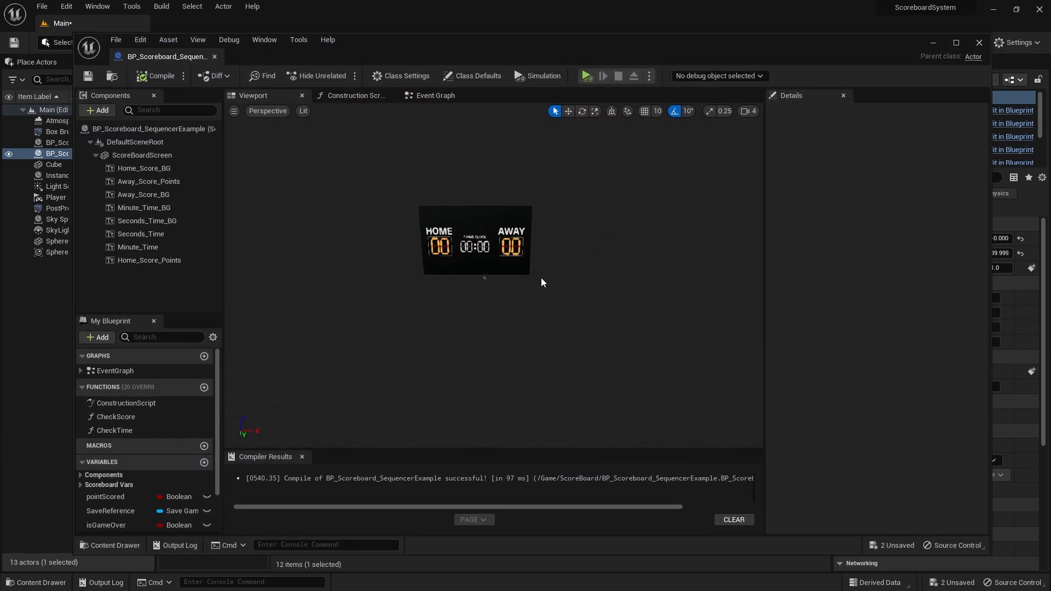
pyautogui.scroll(-2, 152, 445)
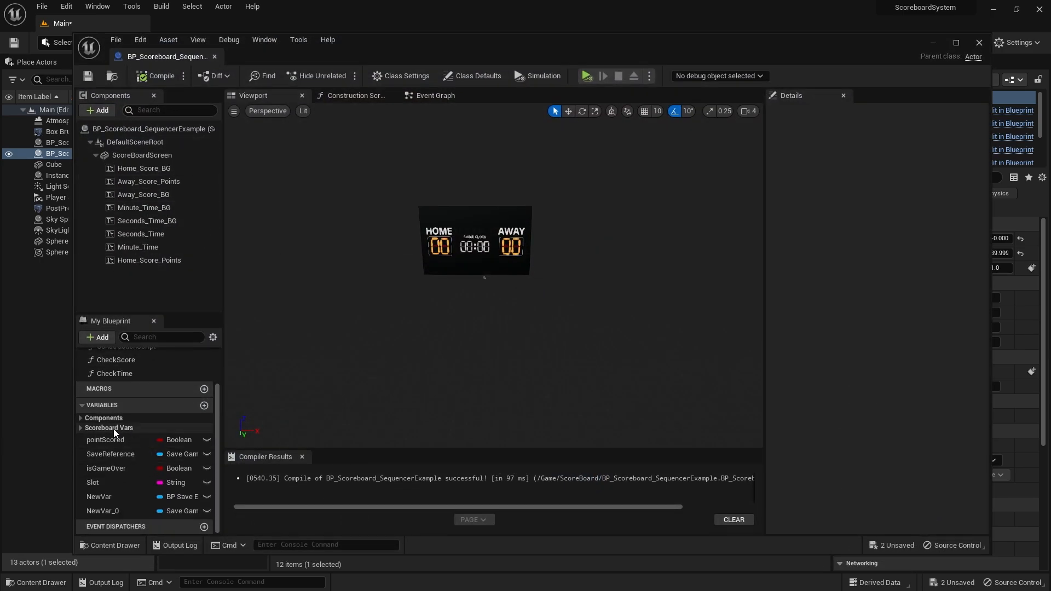
pyautogui.click(80, 429)
pyautogui.click(80, 429)
pyautogui.scroll(-2, 109, 405)
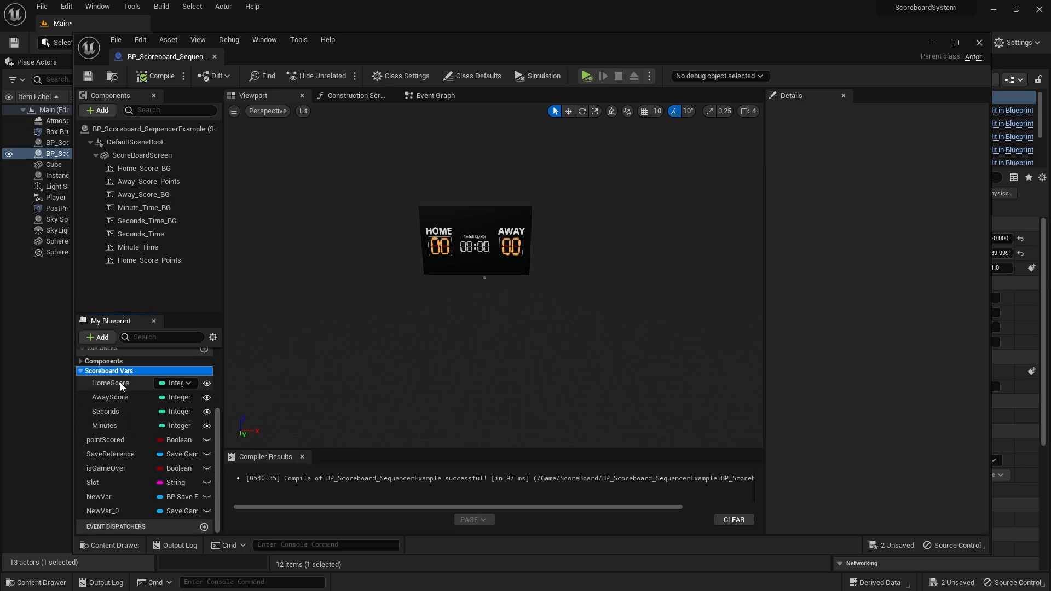
pyautogui.click(120, 382)
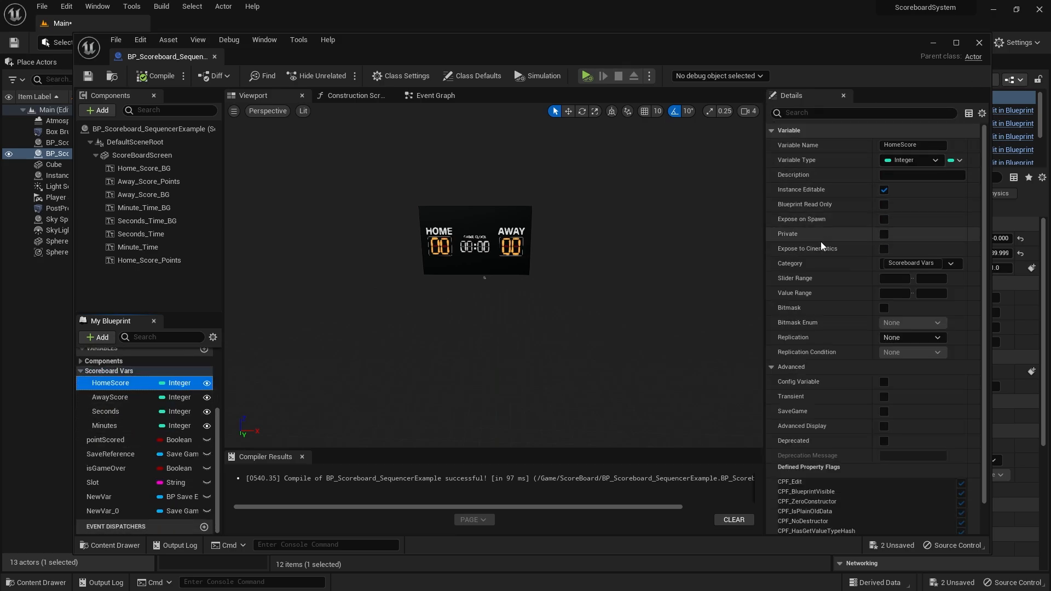
pyautogui.click(883, 249)
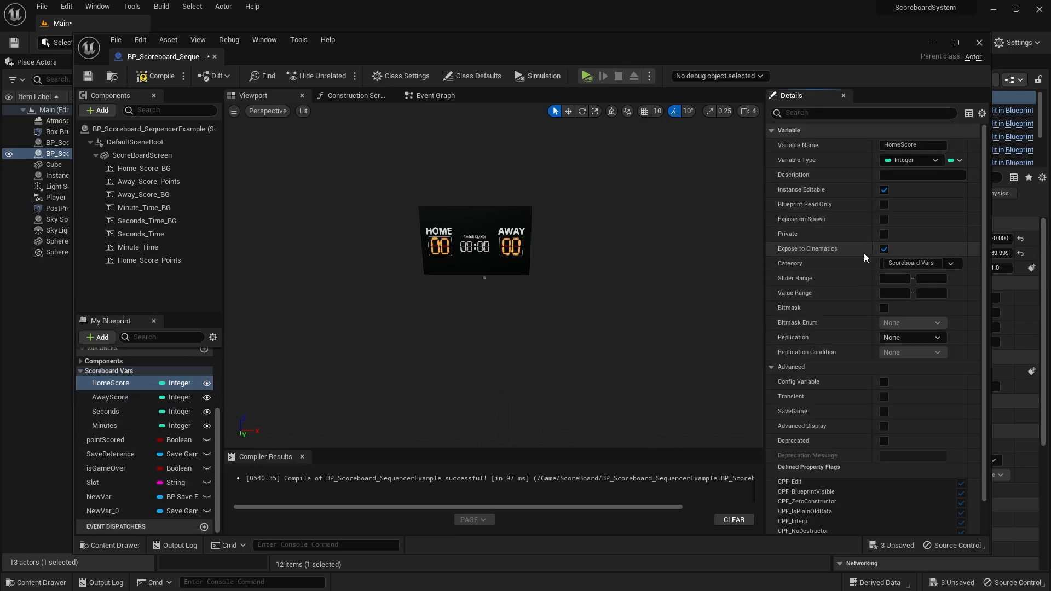
# Enable Expose to Cinematics for the AwayScore, Seconds and Minutes variables, and save the compiled scoreboard blueprint
pyautogui.click(110, 398)
pyautogui.click(884, 249)
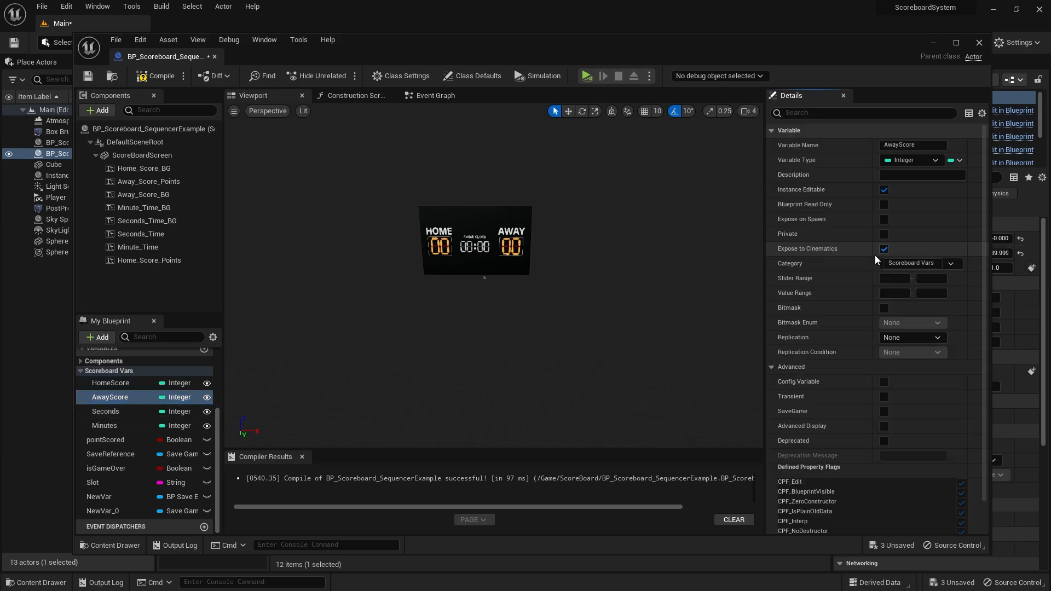
pyautogui.click(105, 411)
pyautogui.click(883, 249)
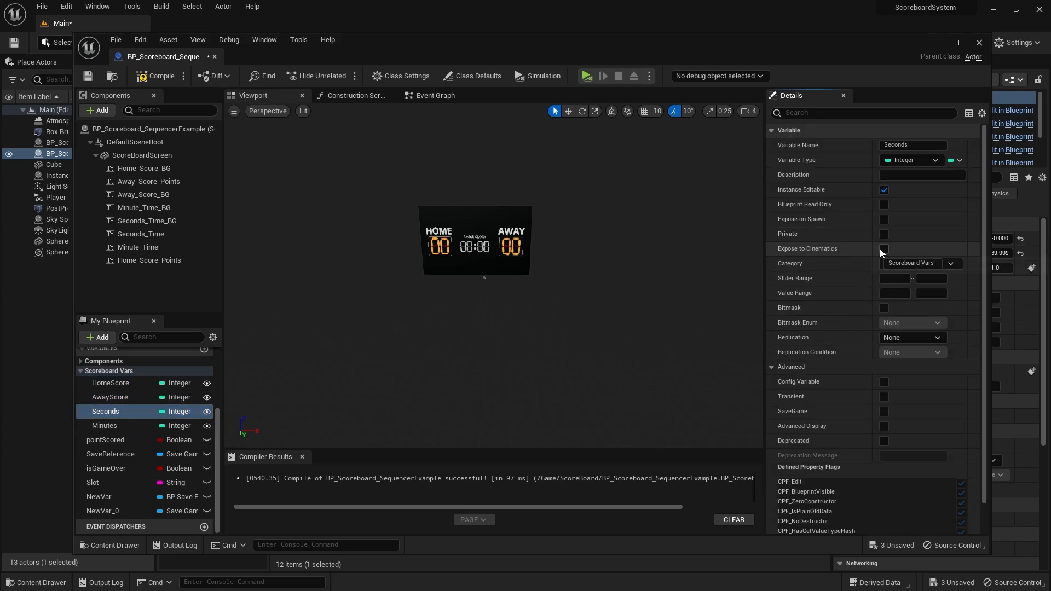
pyautogui.click(105, 426)
pyautogui.click(883, 249)
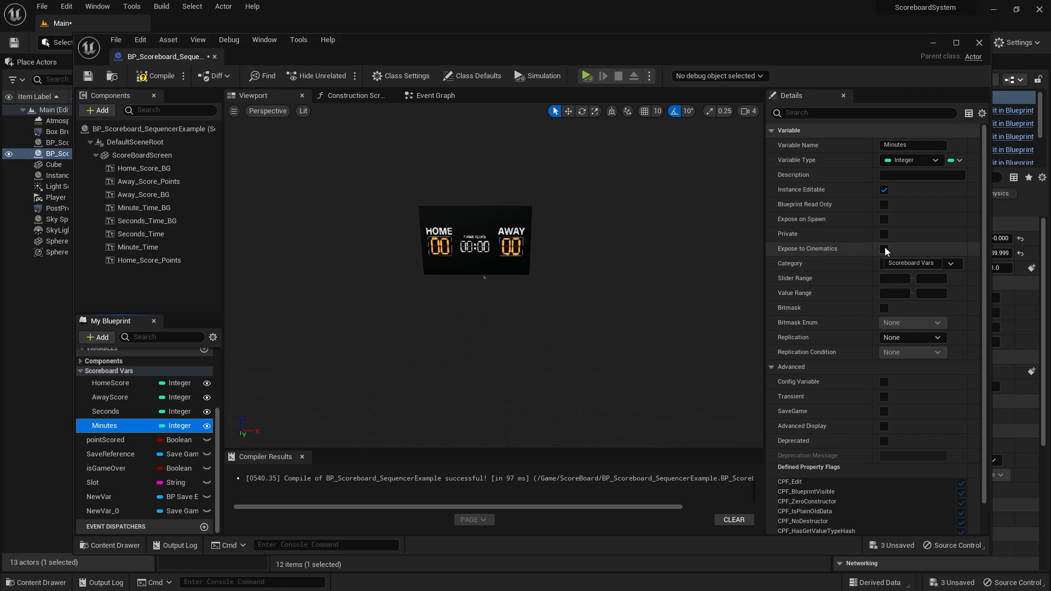
pyautogui.click(88, 76)
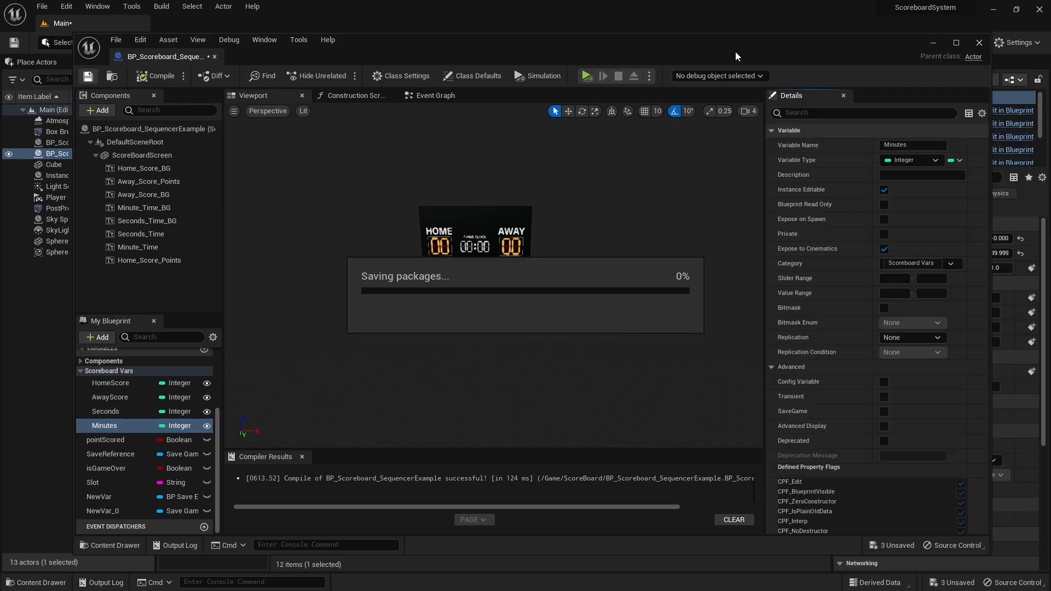
pyautogui.click(932, 42)
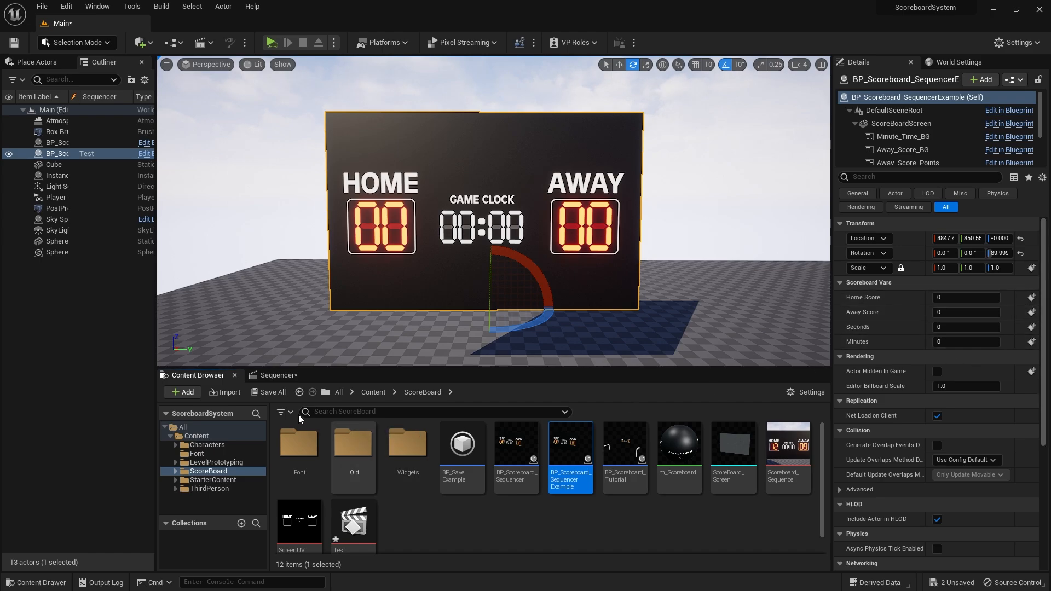
# Add keyframes for Home Score, Away Score, Seconds and Minutes of the scoreboard at frame 1 of the Test sequence
pyautogui.click(276, 375)
pyautogui.click(411, 413)
pyautogui.moveTo(412, 413); pyautogui.dragTo(406, 412)
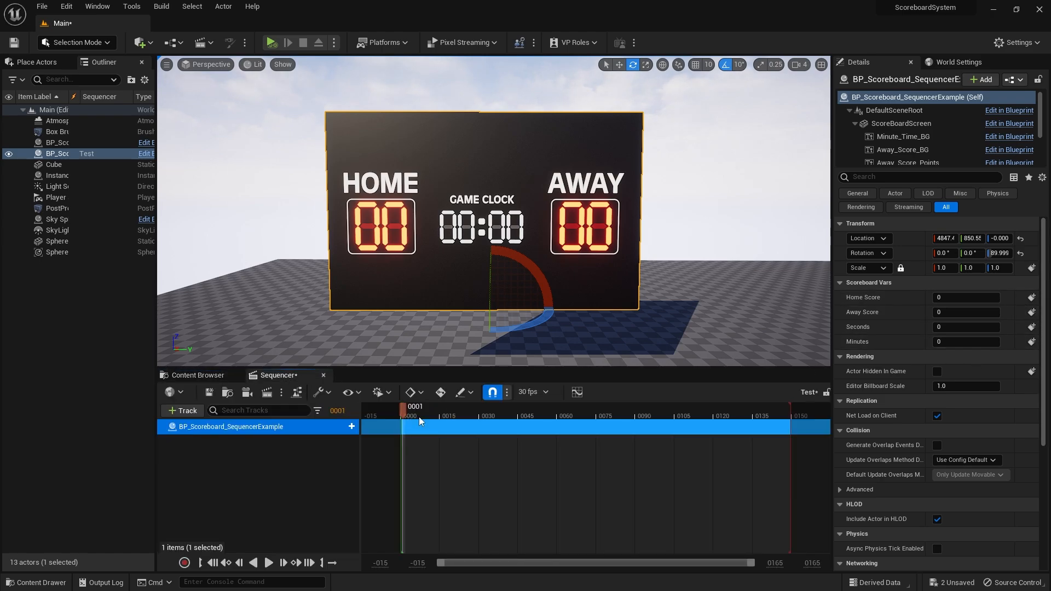
pyautogui.click(1031, 297)
pyautogui.click(1031, 312)
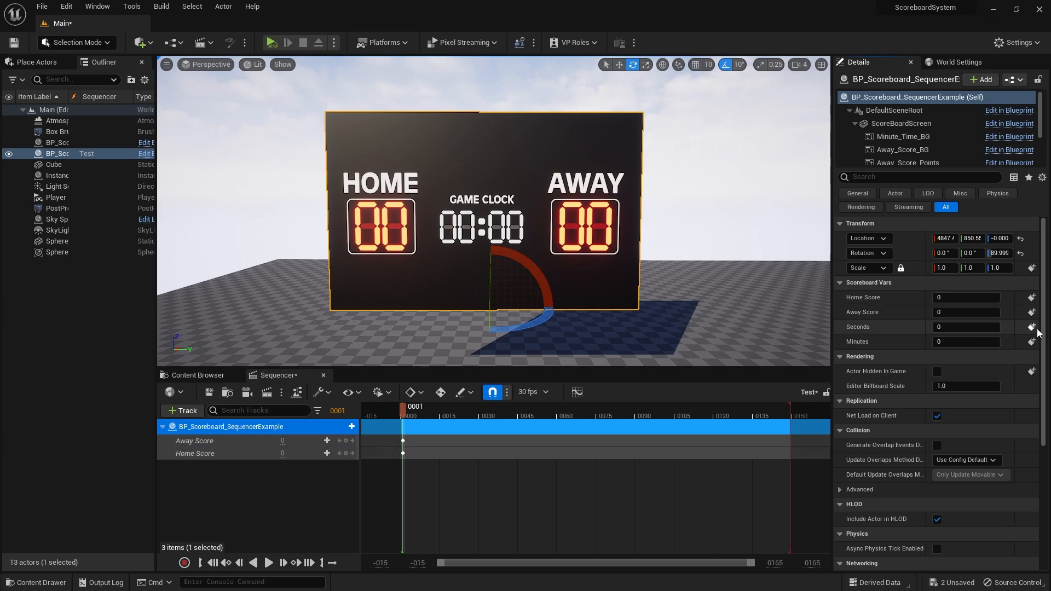
pyautogui.click(1031, 327)
pyautogui.click(1031, 342)
# Set the scoreboard's Home Score to 2 at frame 90 and keyframe it
pyautogui.moveTo(475, 416); pyautogui.dragTo(637, 427)
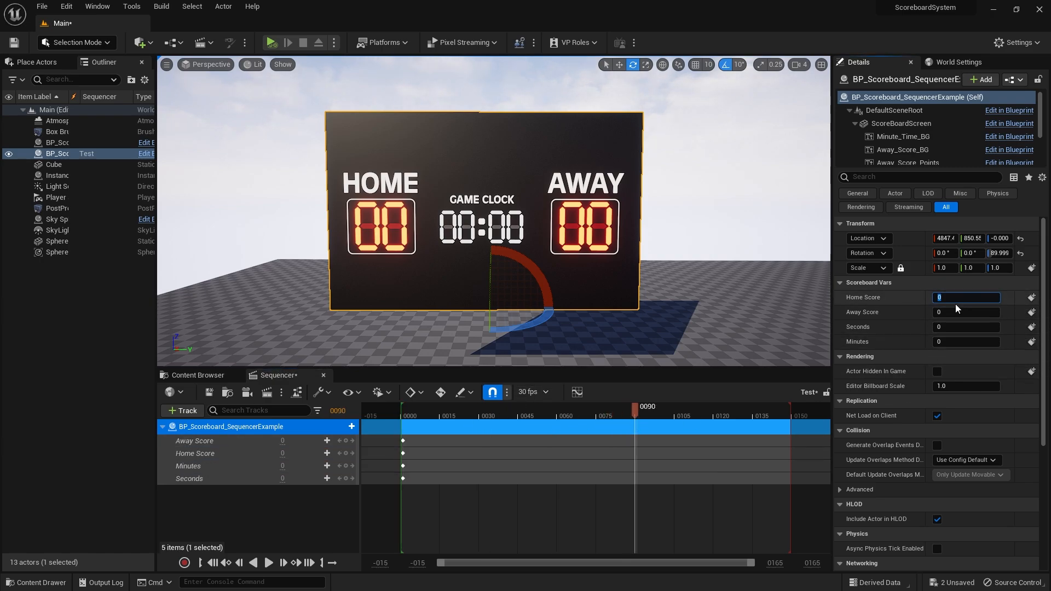
pyautogui.click(1032, 297)
pyautogui.write('23')
pyautogui.press('Tab')
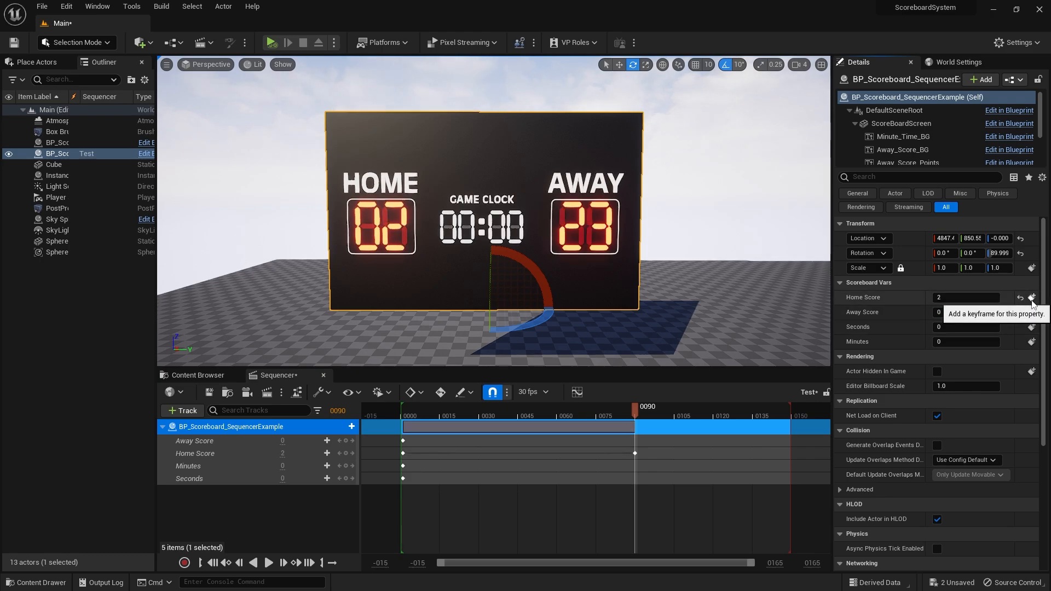
# Set the scoreboard's Seconds to 21 at frame 90 and keyframe it
pyautogui.write('12')
pyautogui.press('Return')
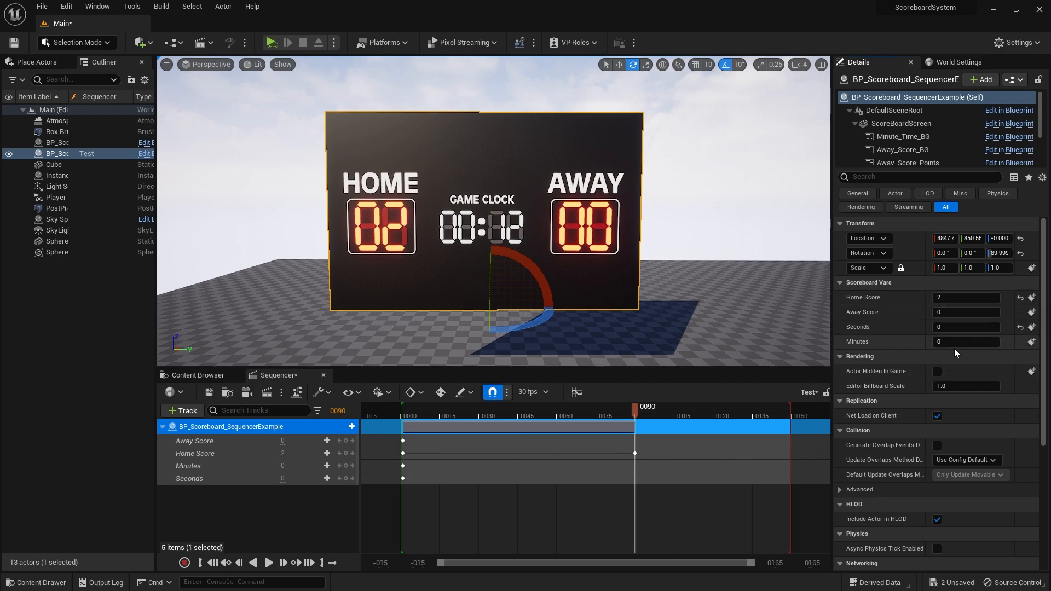
pyautogui.click(976, 326)
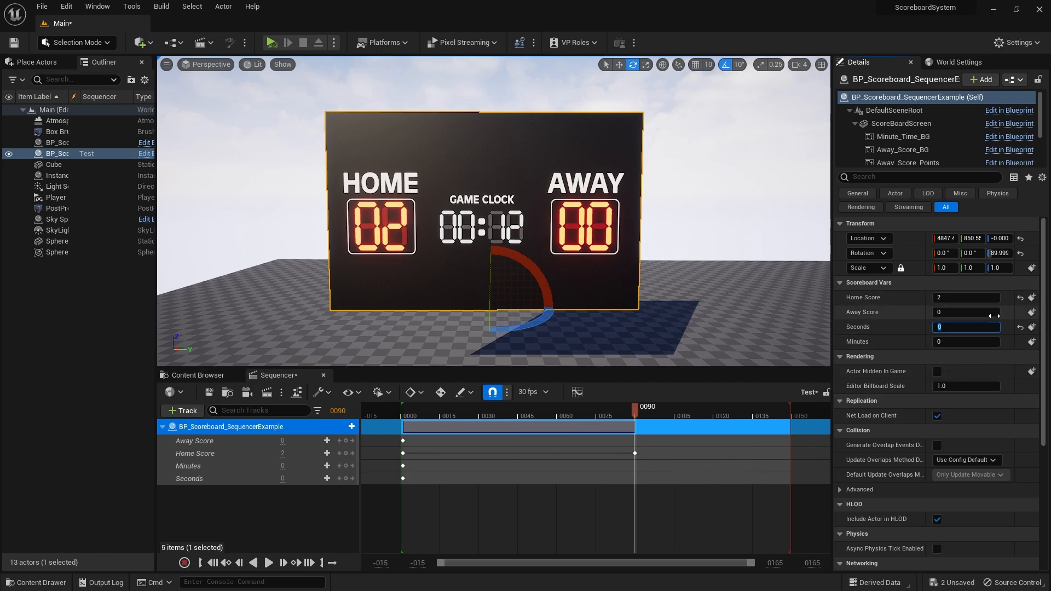
pyautogui.write('213')
pyautogui.press('BackSpace')
pyautogui.click(1031, 327)
# Keyframe Away Score at 12 and Minutes at 32 on frame 90, and save the Test sequence
pyautogui.click(969, 313)
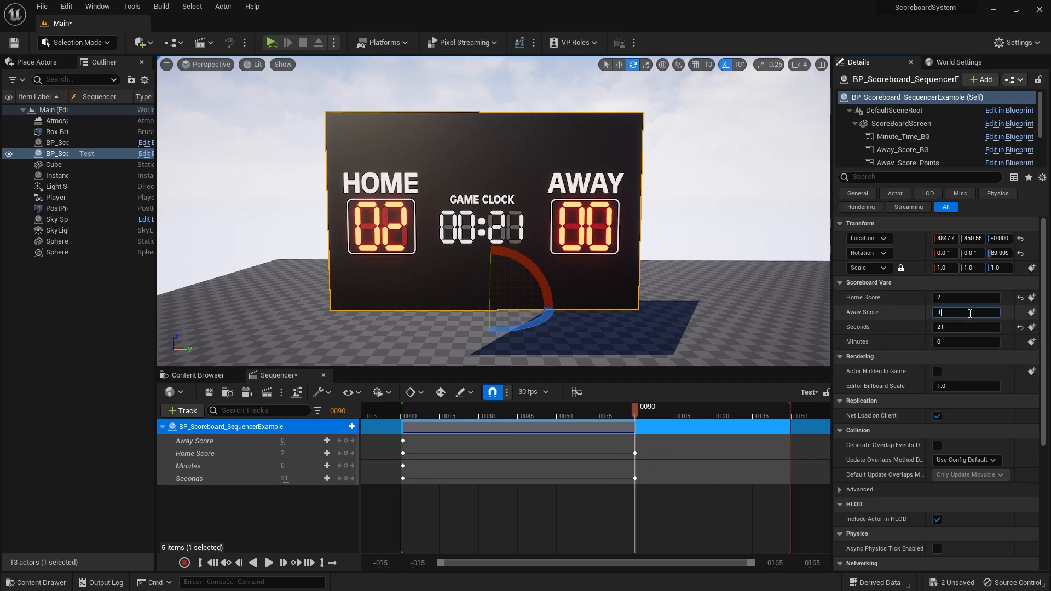
pyautogui.write('12')
pyautogui.click(1031, 312)
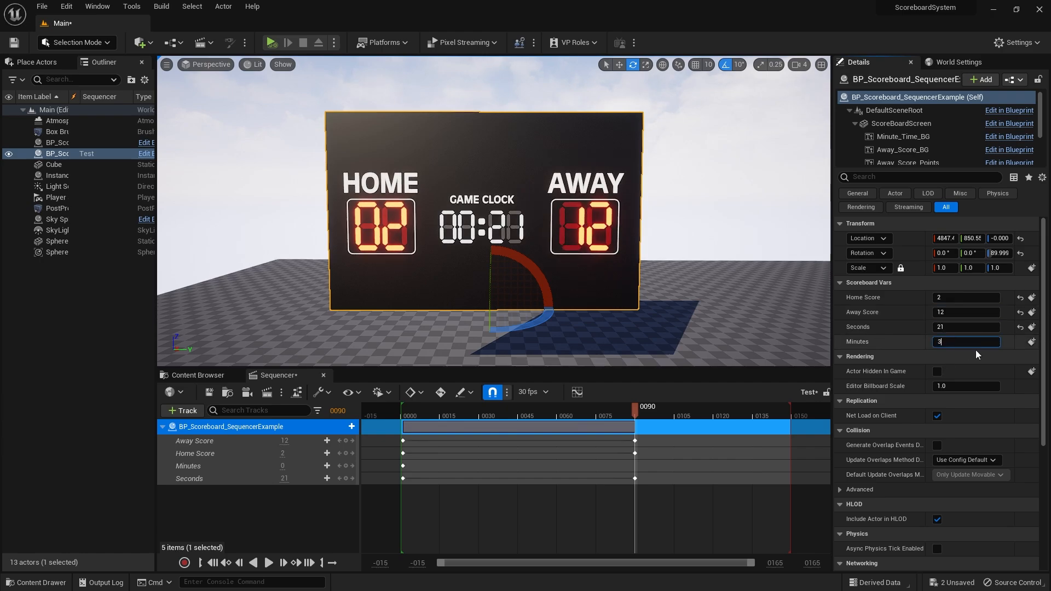
pyautogui.click(1031, 341)
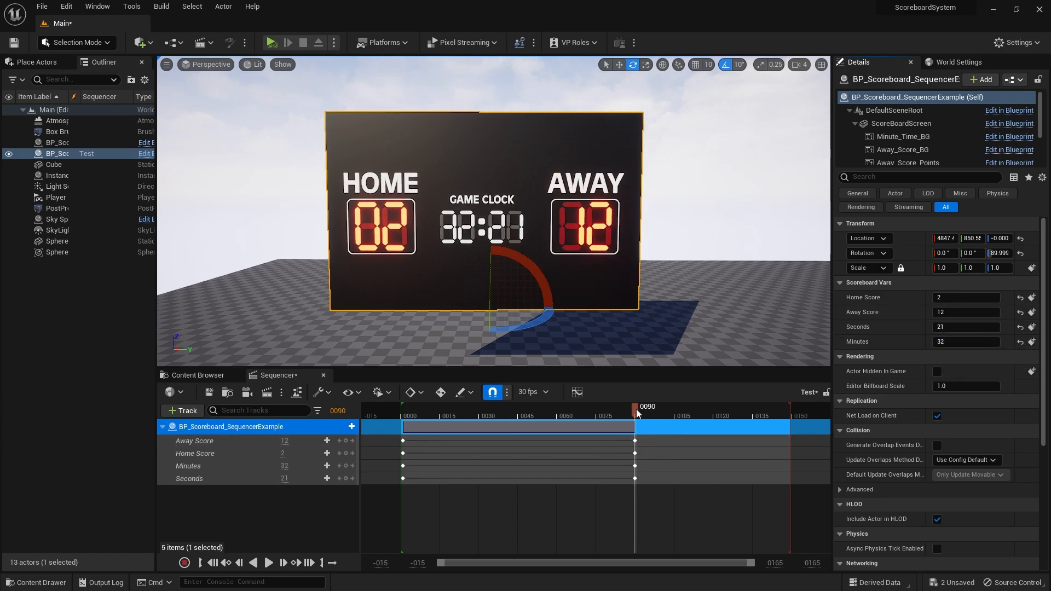
pyautogui.moveTo(636, 414); pyautogui.dragTo(670, 431)
pyautogui.click(208, 392)
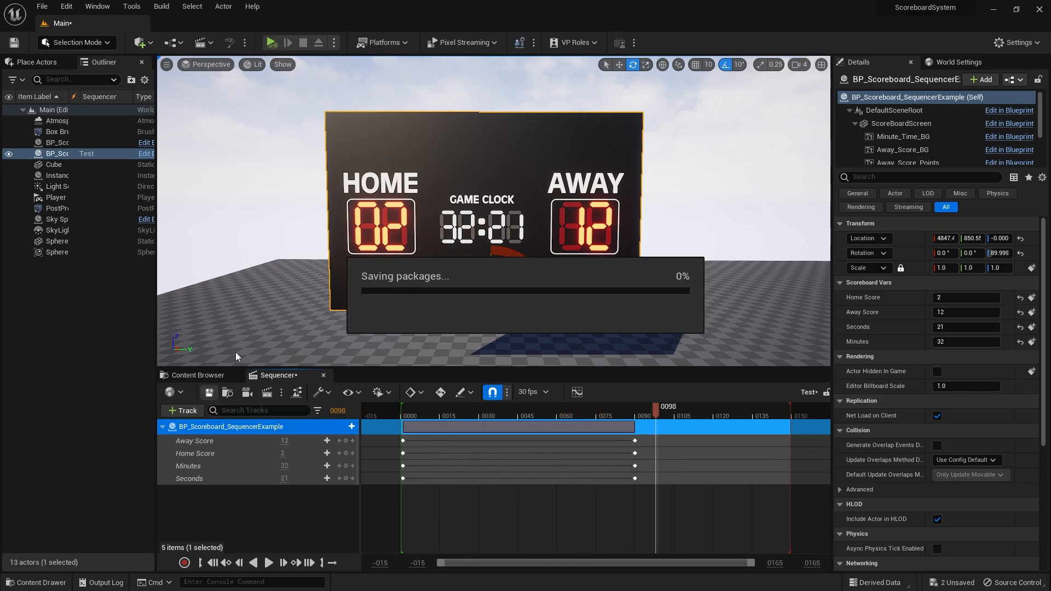
# Enable Run Construction Script in Sequencer in the class settings of BP_Scoreboard_SequencerExample and save the blueprint
pyautogui.click(186, 376)
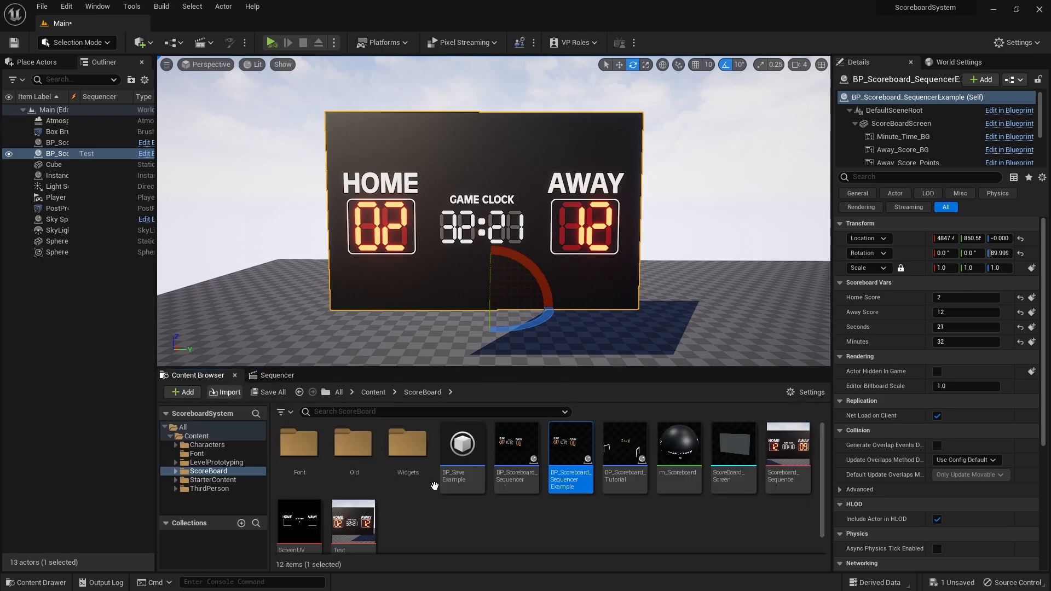
pyautogui.doubleClick(575, 445)
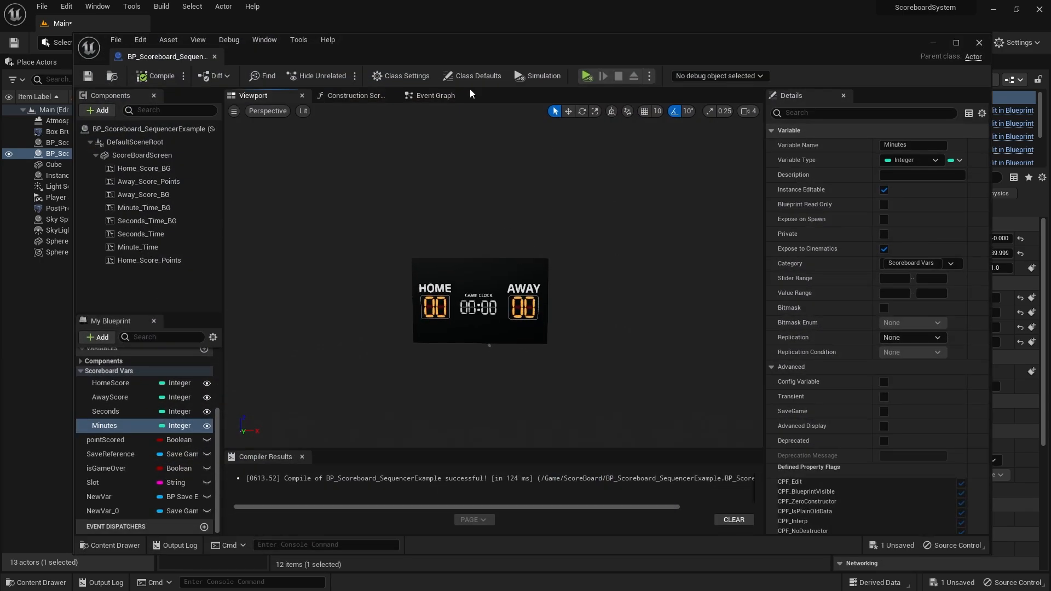
pyautogui.click(401, 79)
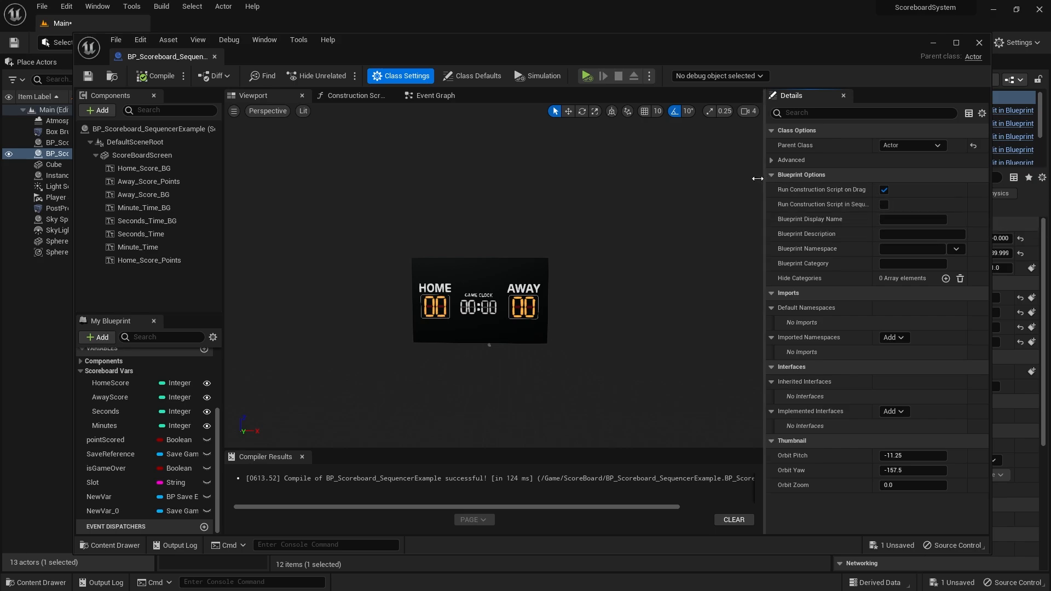
pyautogui.moveTo(765, 180); pyautogui.dragTo(710, 181)
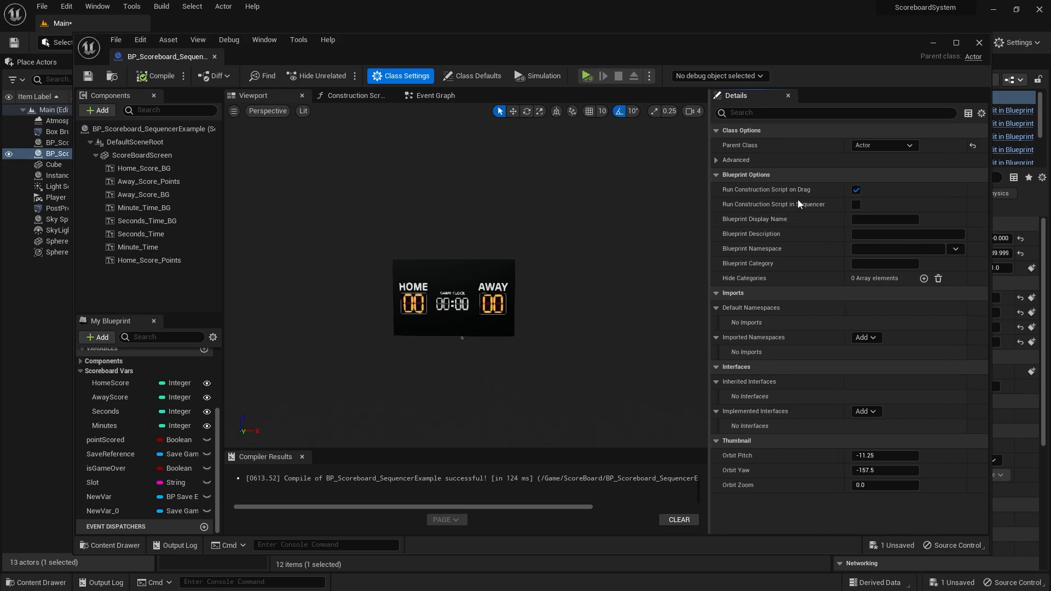
pyautogui.click(855, 205)
pyautogui.click(88, 76)
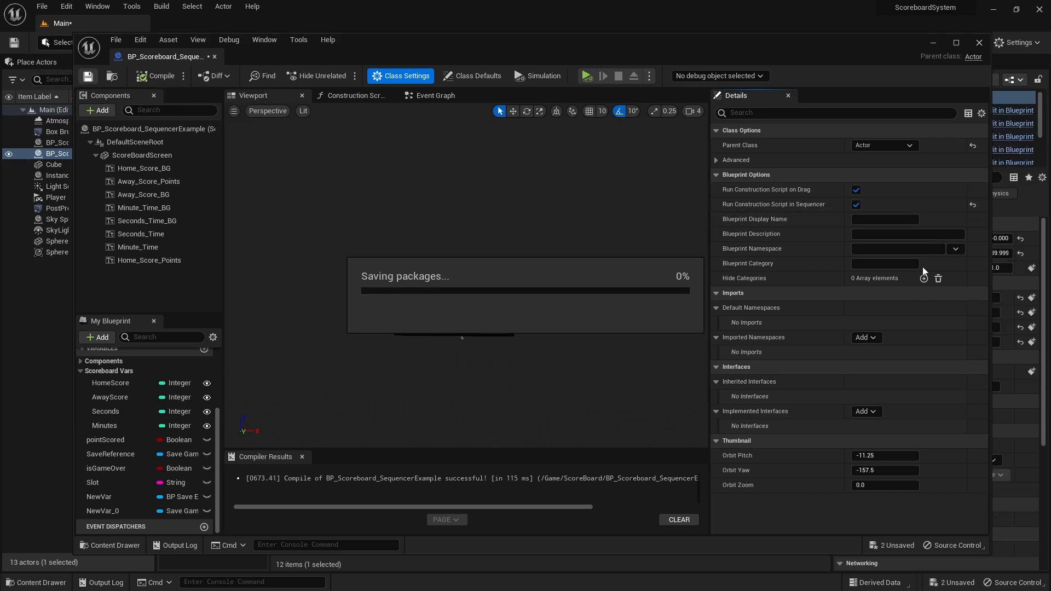
pyautogui.click(932, 43)
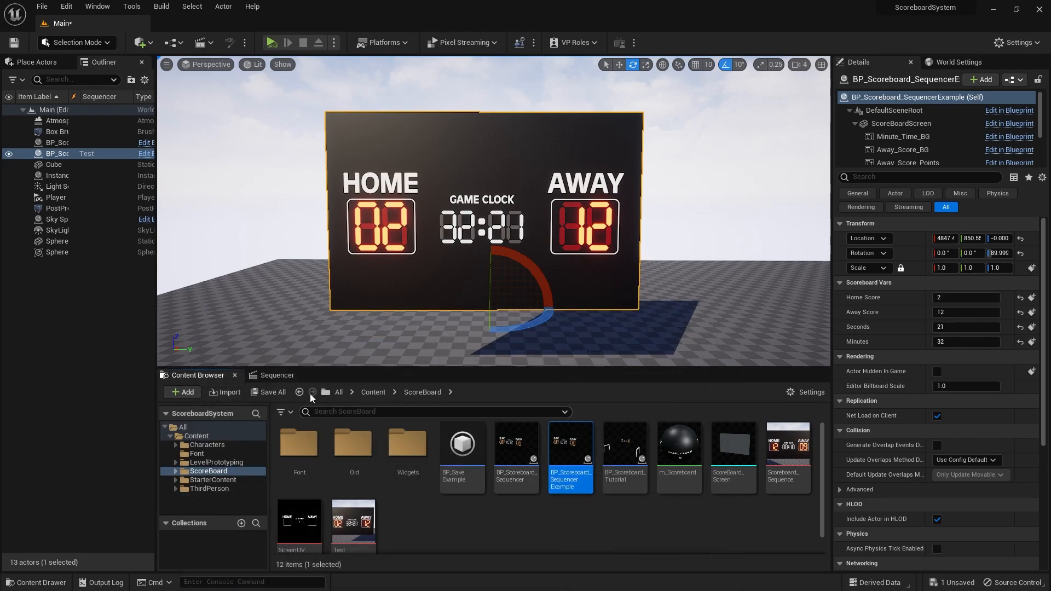
# Scrub the Test sequence between its first and last keyframes to check the scoreboard's display
pyautogui.click(294, 376)
pyautogui.moveTo(634, 415); pyautogui.dragTo(491, 429)
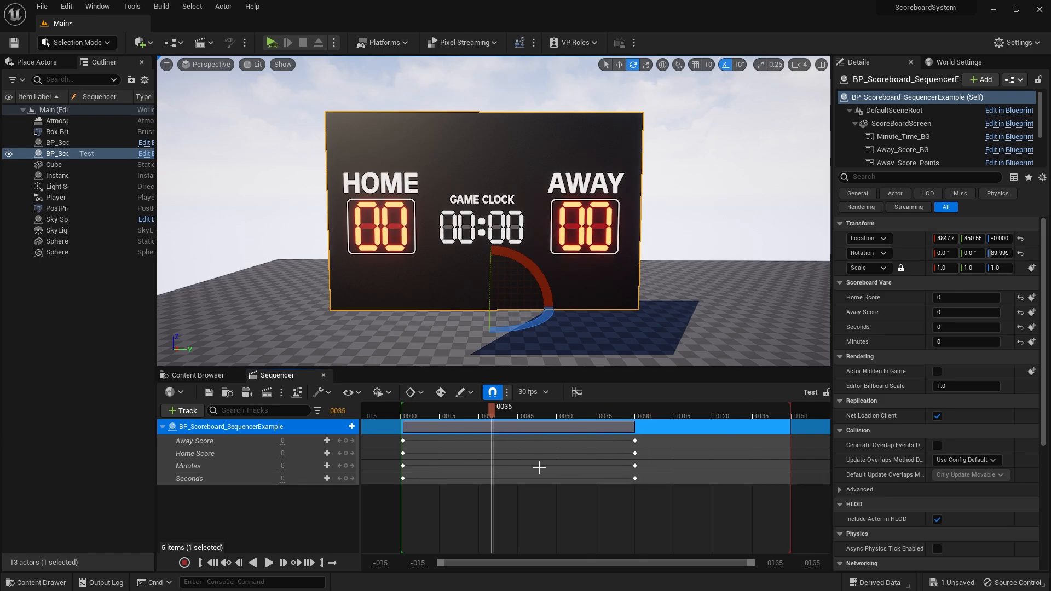
pyautogui.click(600, 414)
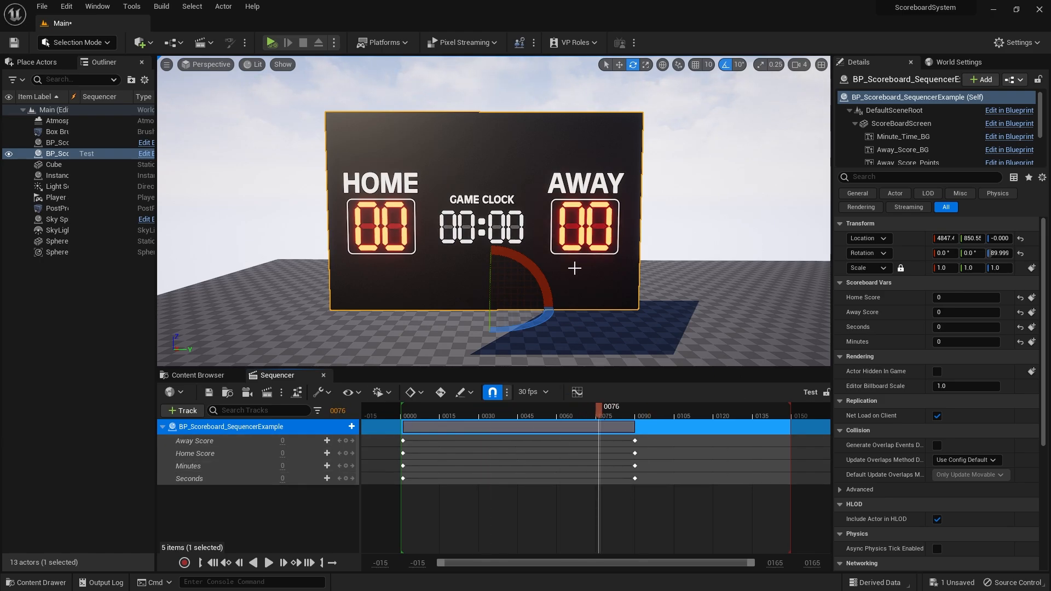
pyautogui.moveTo(622, 406)
pyautogui.mouseDown()
pyautogui.moveTo(638, 406)
pyautogui.moveTo(582, 406)
pyautogui.moveTo(634, 406)
pyautogui.moveTo(619, 406)
pyautogui.mouseUp()
# Reopen BP_Scoreboard_SequencerExample and review its class settings and the Check Score and Check Time calls in the Construction Script
pyautogui.click(227, 392)
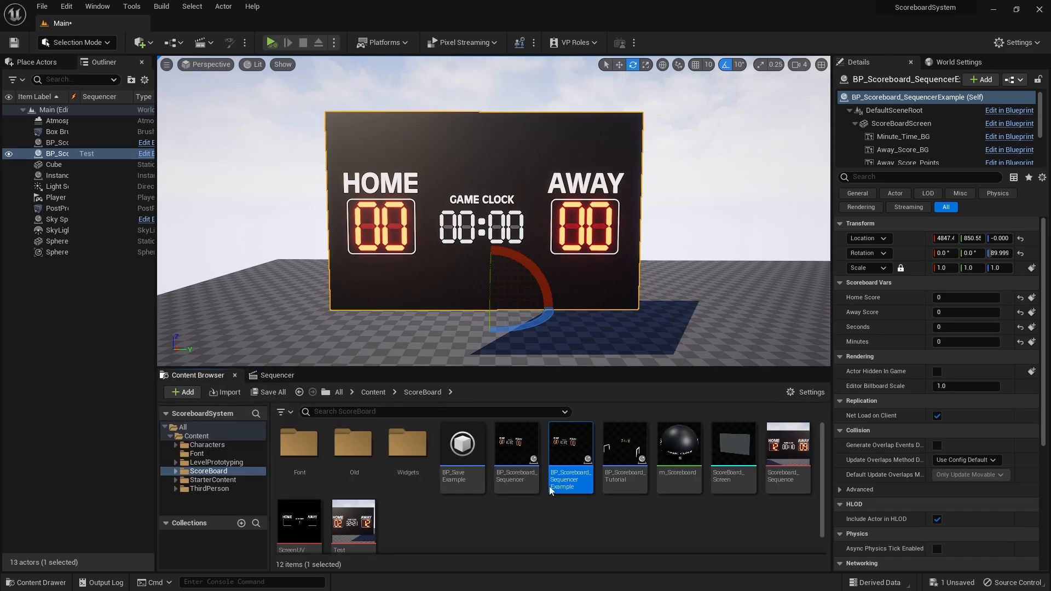
pyautogui.doubleClick(557, 464)
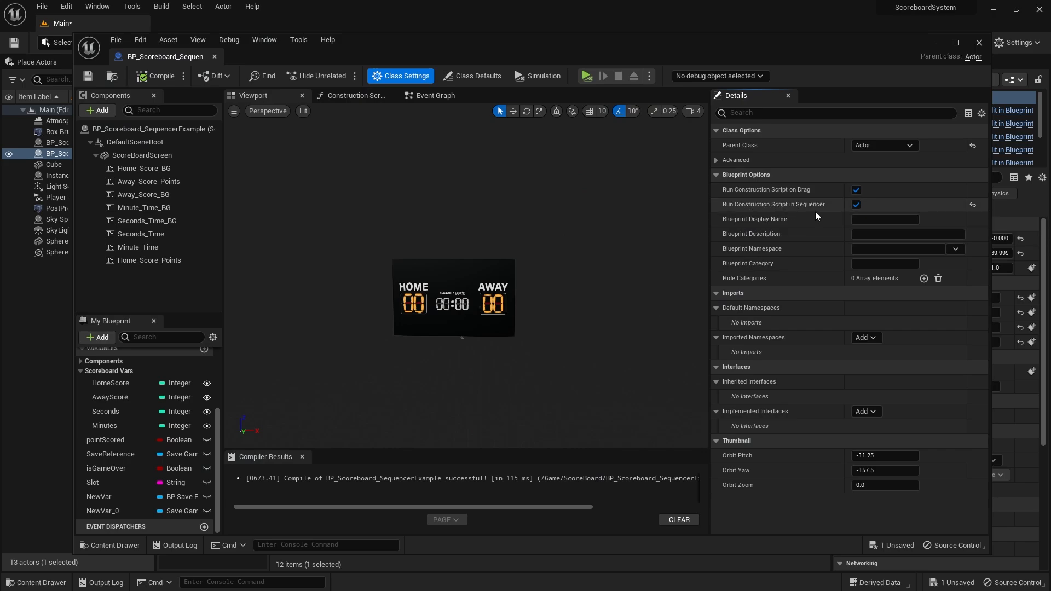
pyautogui.click(335, 96)
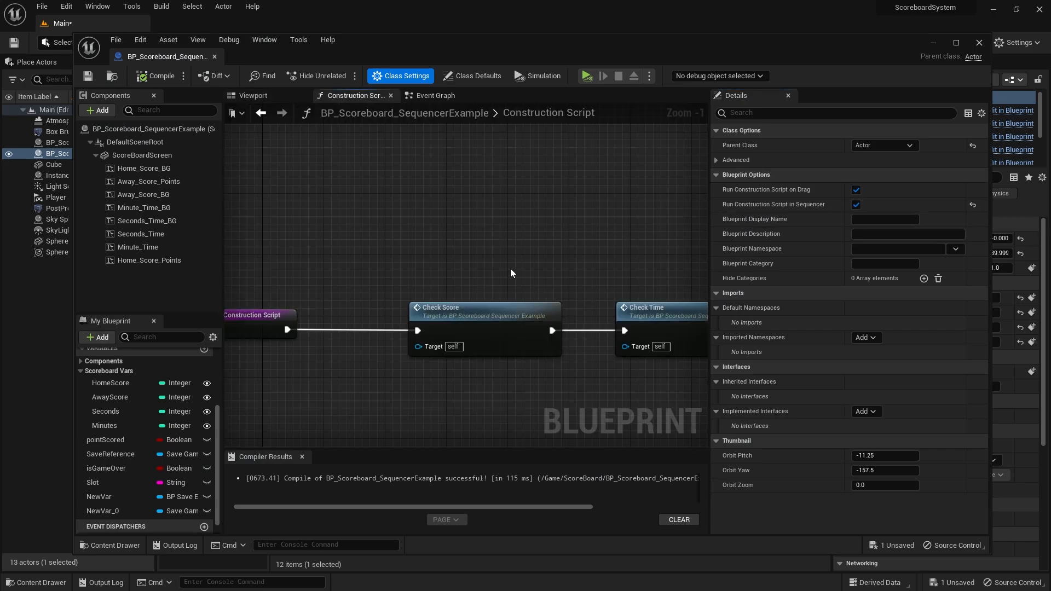
pyautogui.scroll(-1, 502, 234)
pyautogui.moveTo(502, 234); pyautogui.dragTo(453, 249, button='right')
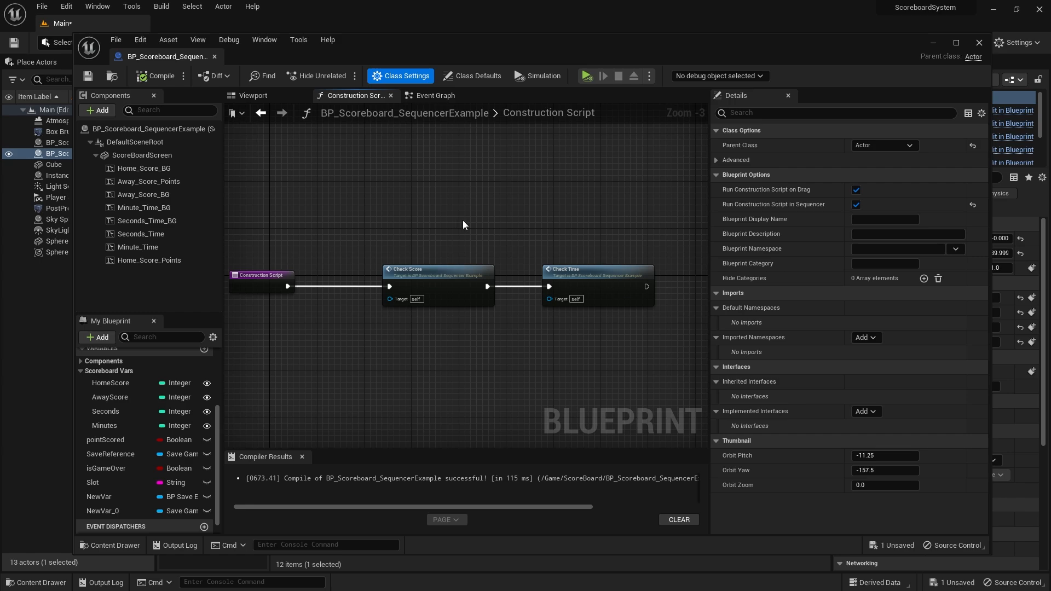
pyautogui.click(257, 97)
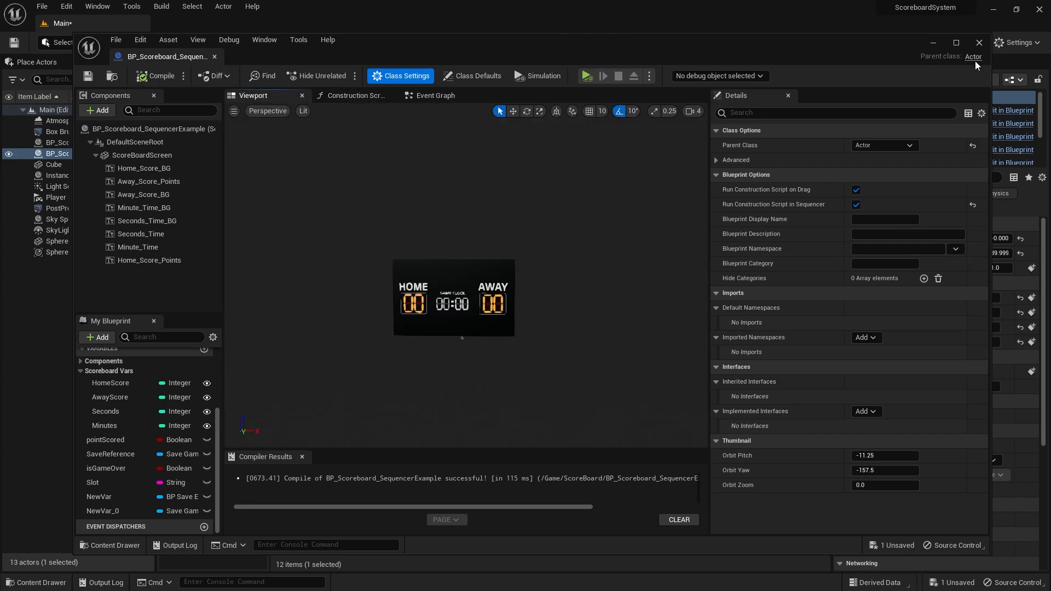
pyautogui.click(932, 44)
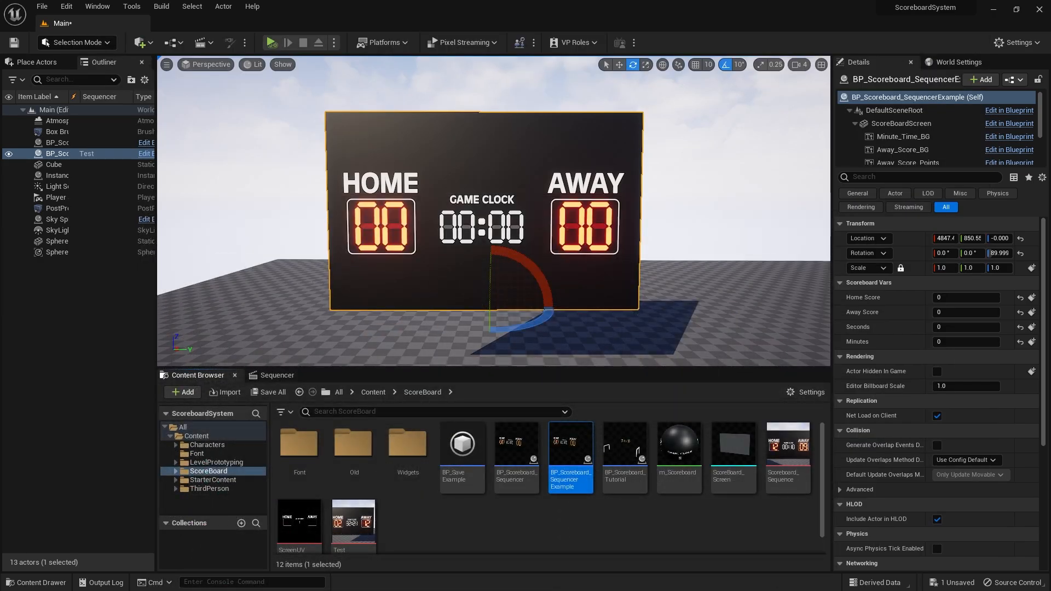
# Scrub the Test sequence back and forth across frame 90 to check when the keyed scoreboard values switch
pyautogui.click(276, 375)
pyautogui.moveTo(603, 434); pyautogui.dragTo(652, 399)
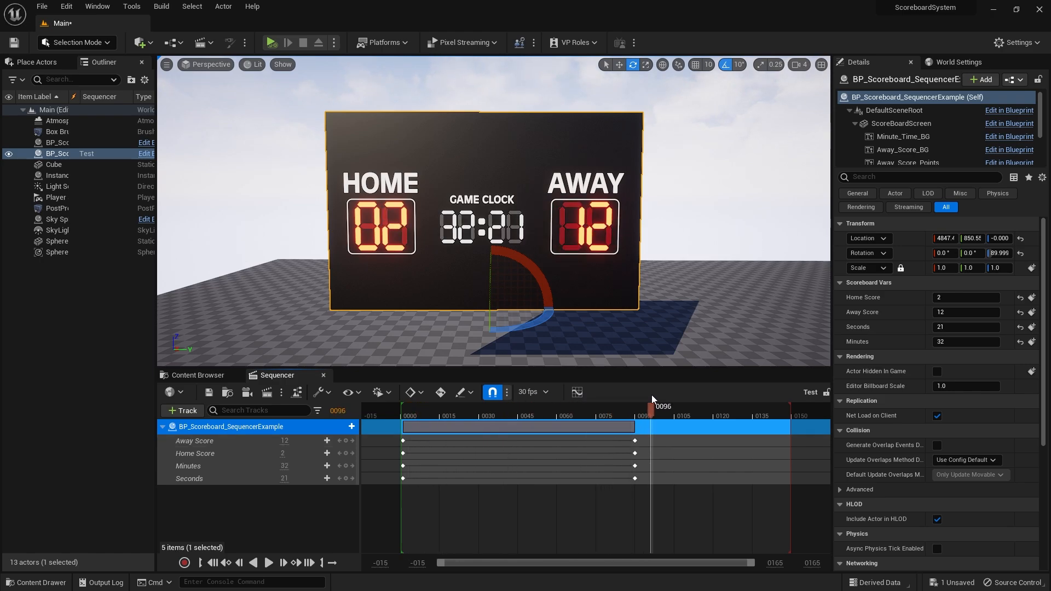
pyautogui.moveTo(567, 415); pyautogui.dragTo(635, 410)
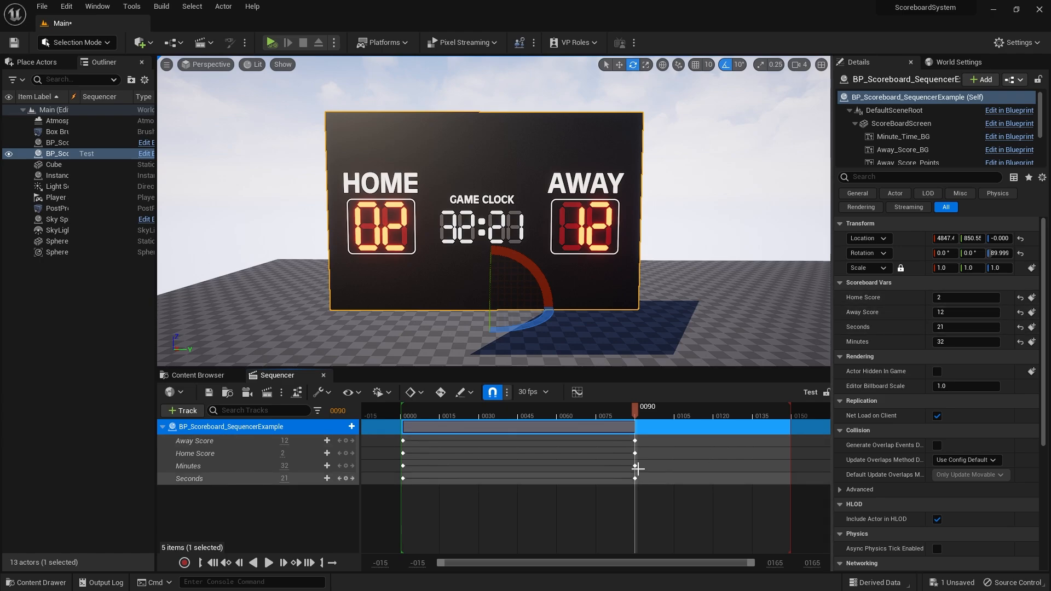
pyautogui.moveTo(646, 414); pyautogui.dragTo(572, 417)
# Reopen the scoreboard blueprint and review the type and Expose to Cinematics settings of the Scoreboard Vars variables
pyautogui.click(197, 375)
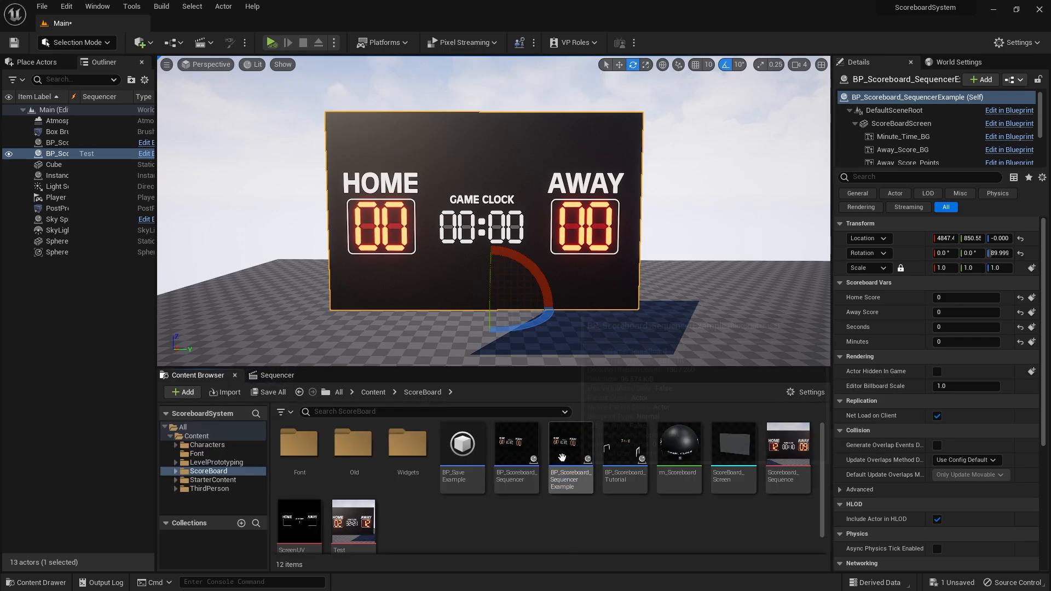
pyautogui.doubleClick(570, 540)
pyautogui.click(101, 385)
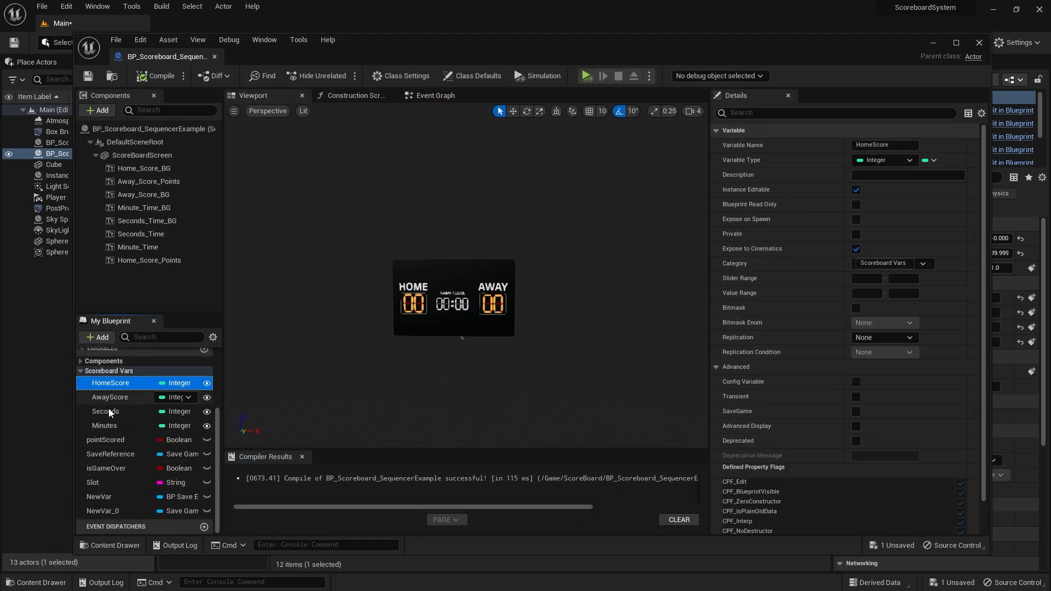
pyautogui.click(109, 412)
pyautogui.click(111, 425)
pyautogui.click(116, 397)
pyautogui.click(117, 413)
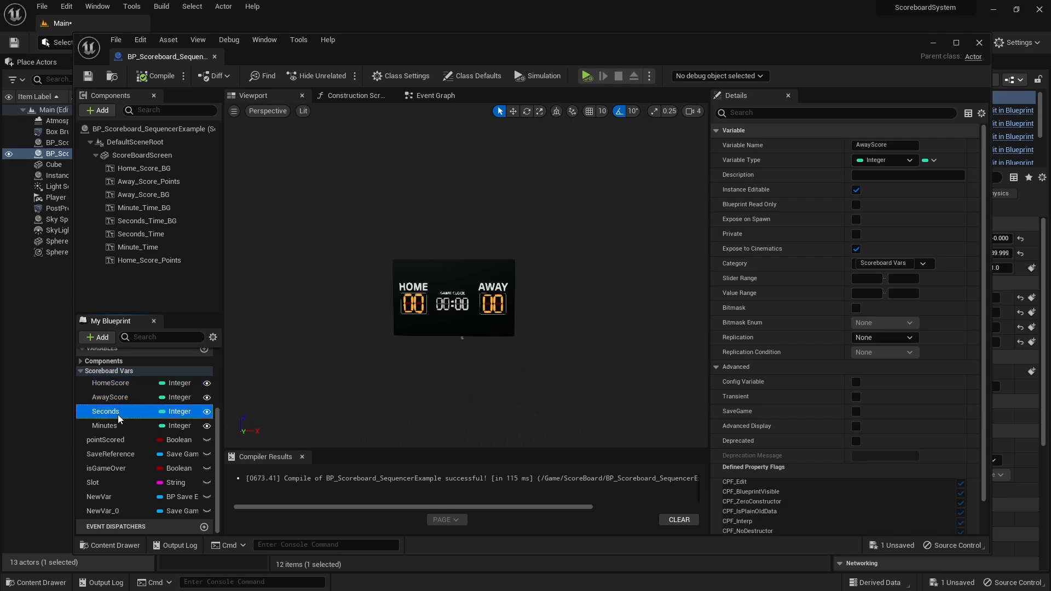
pyautogui.click(119, 382)
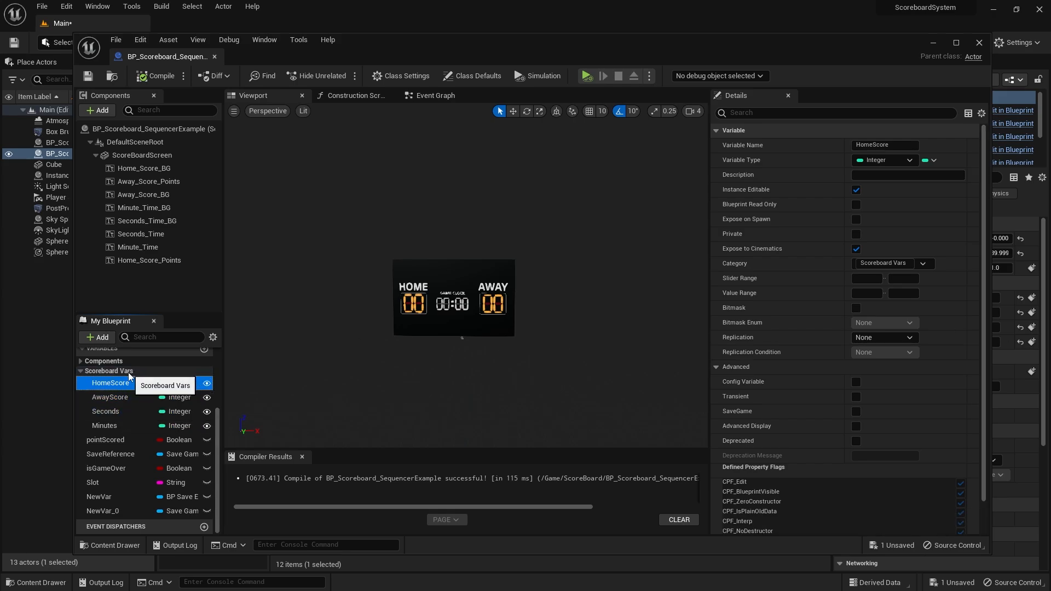
# Add a new Float variable to the scoreboard blueprint and open the Check Score function's graph
pyautogui.click(97, 337)
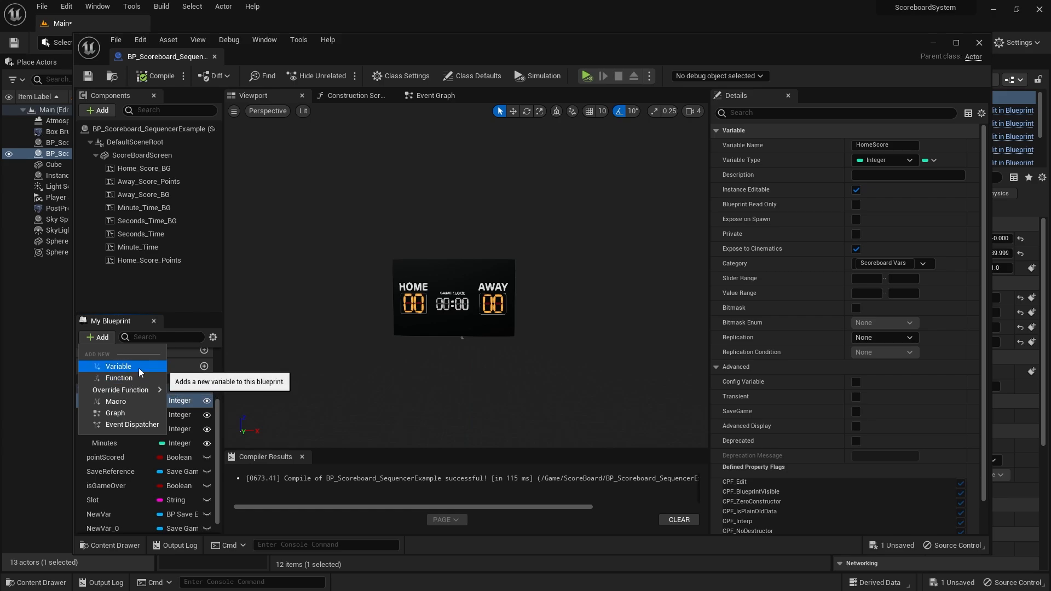
pyautogui.click(139, 367)
pyautogui.click(184, 512)
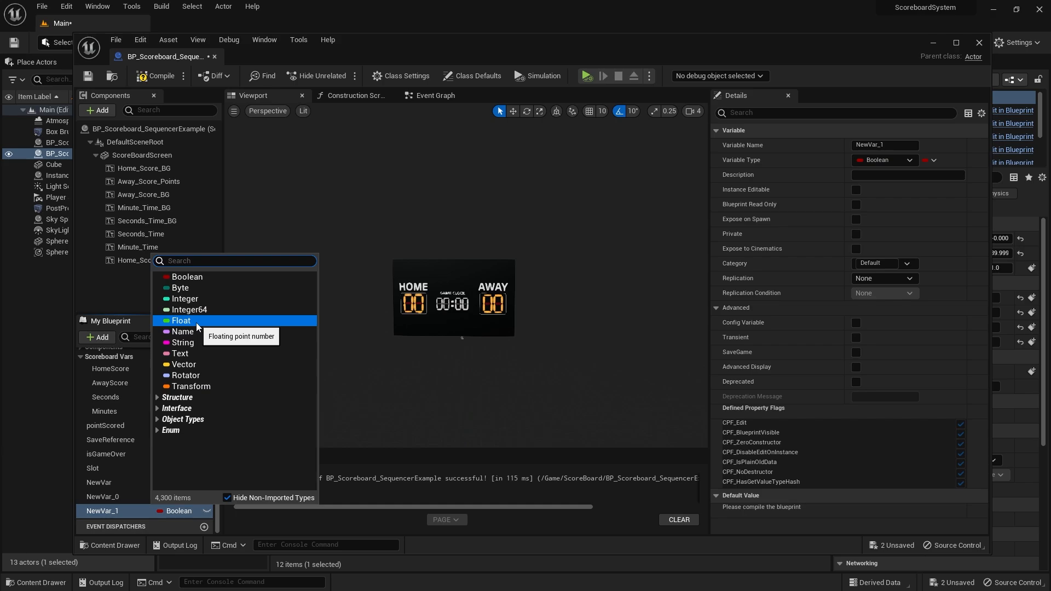
pyautogui.click(196, 323)
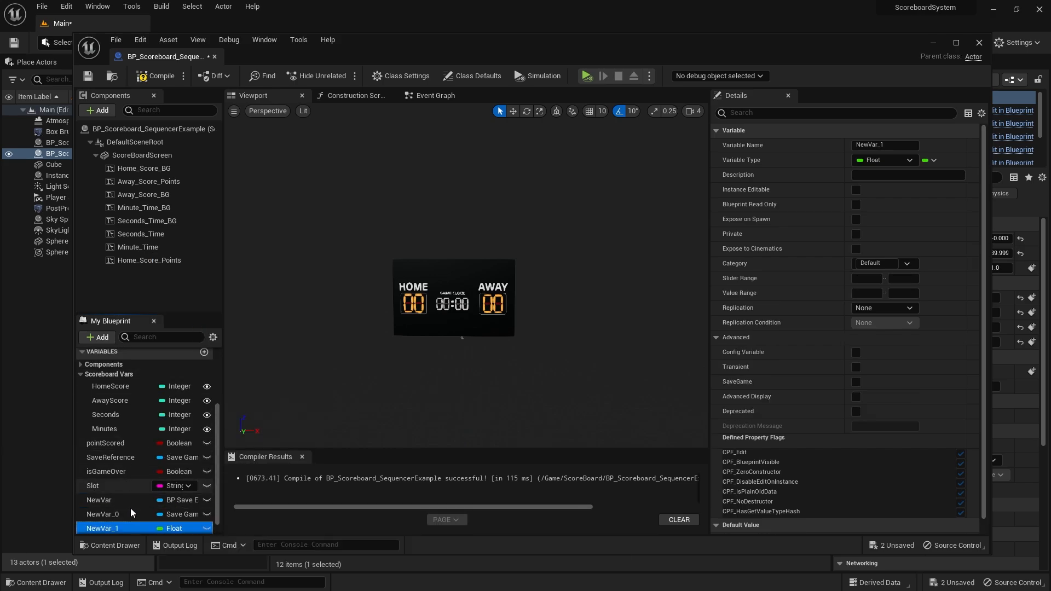
pyautogui.click(353, 95)
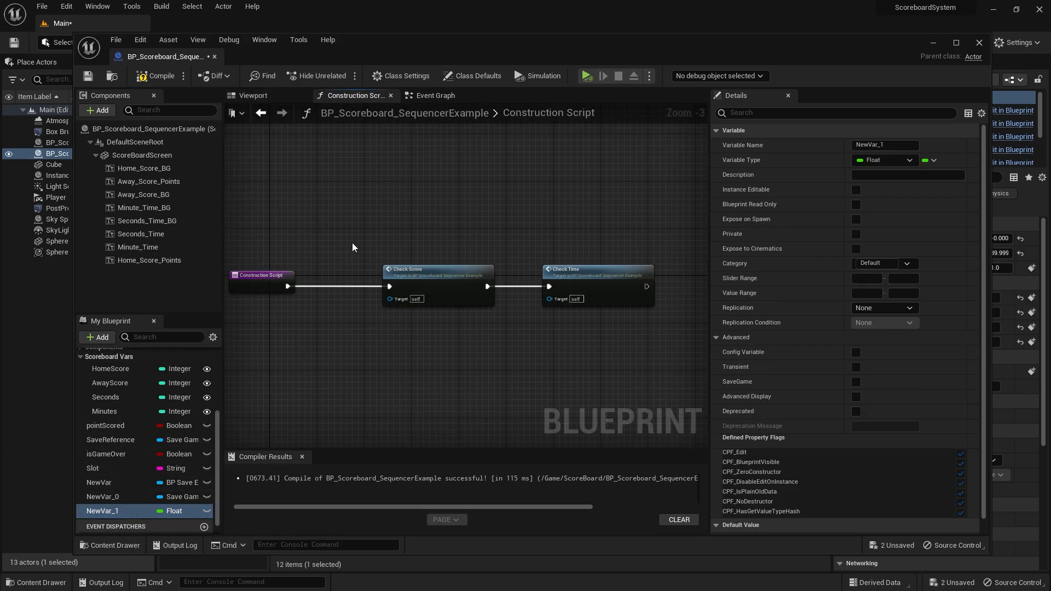
pyautogui.doubleClick(402, 290)
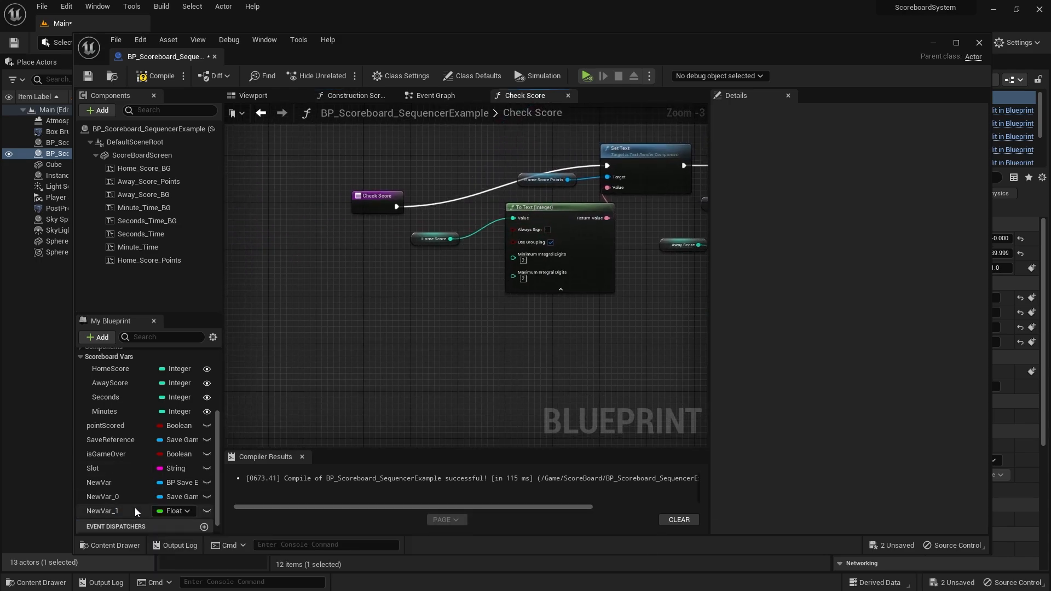
pyautogui.moveTo(134, 510); pyautogui.dragTo(405, 304)
pyautogui.click(372, 372)
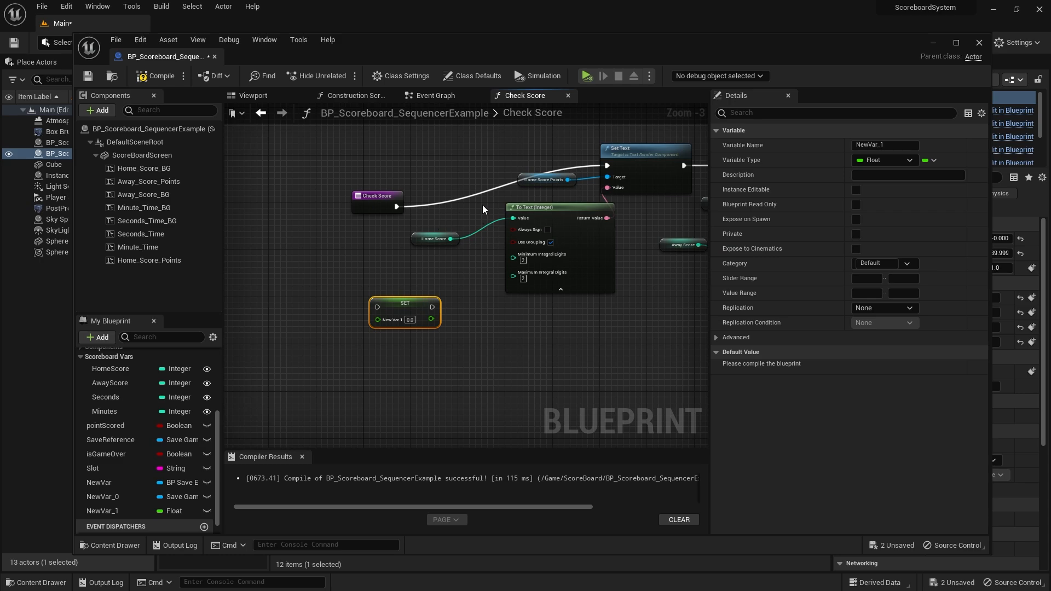
pyautogui.moveTo(523, 405); pyautogui.dragTo(526, 379, button='right')
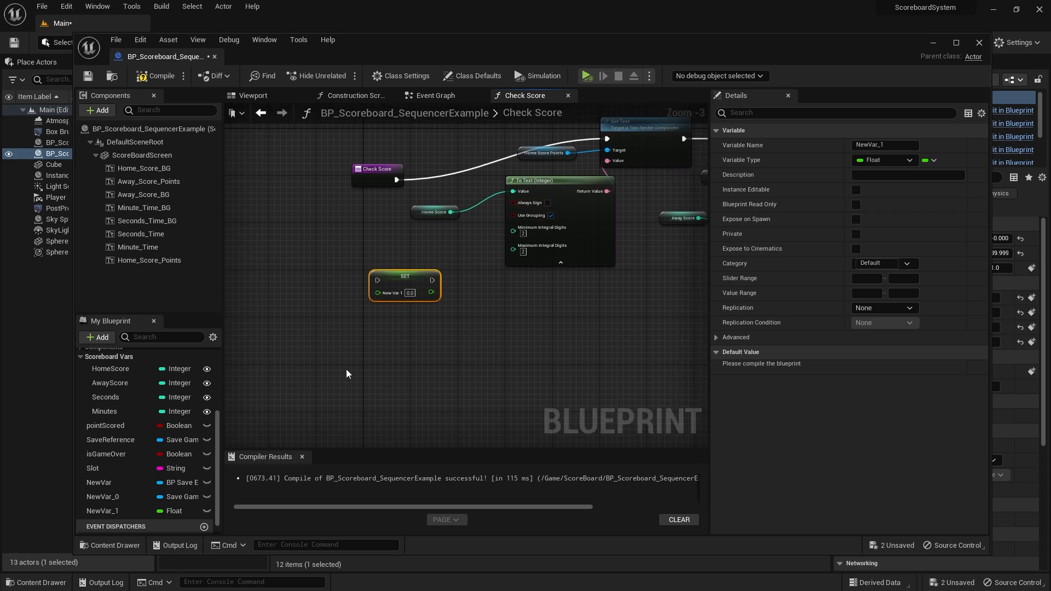
pyautogui.moveTo(510, 290); pyautogui.dragTo(482, 338, button='right')
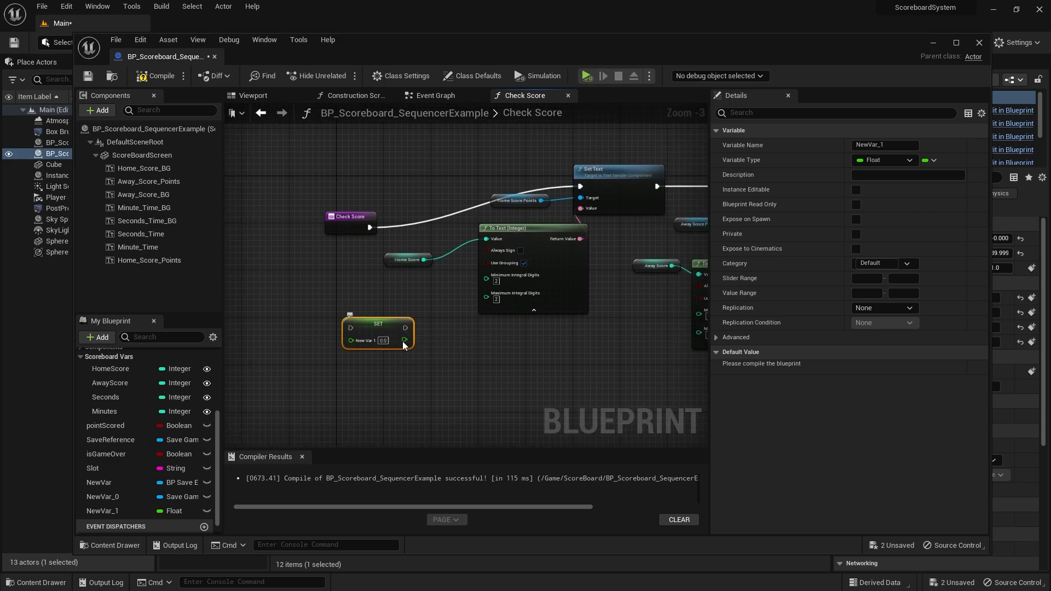
pyautogui.press('Delete')
# Change the HomeScore variable's type to Float, accept the type change and dismiss the reference search results
pyautogui.scroll(2, 163, 441)
pyautogui.click(140, 422)
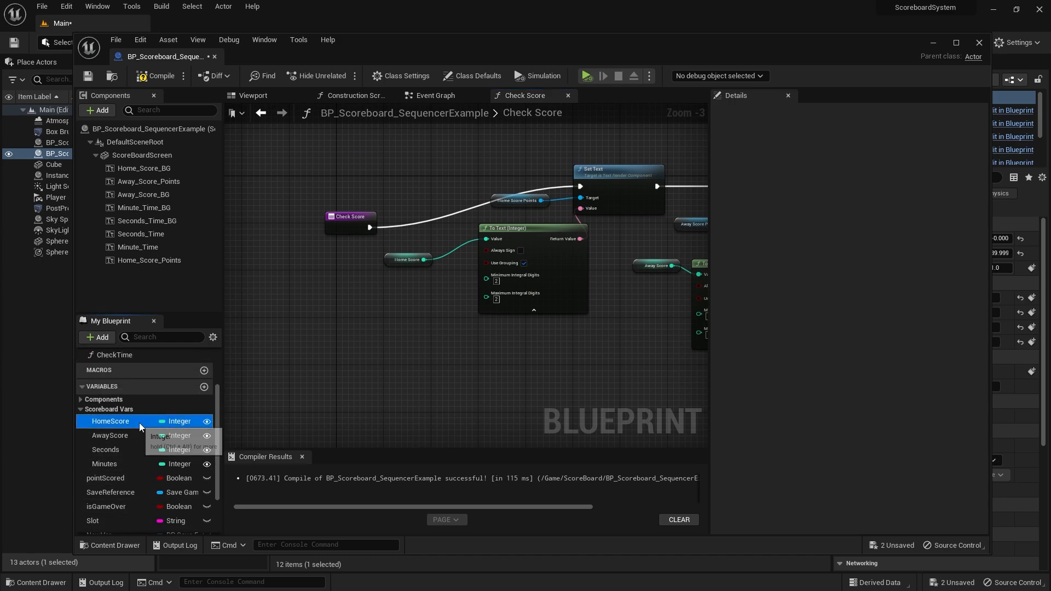
pyautogui.click(175, 421)
pyautogui.click(199, 230)
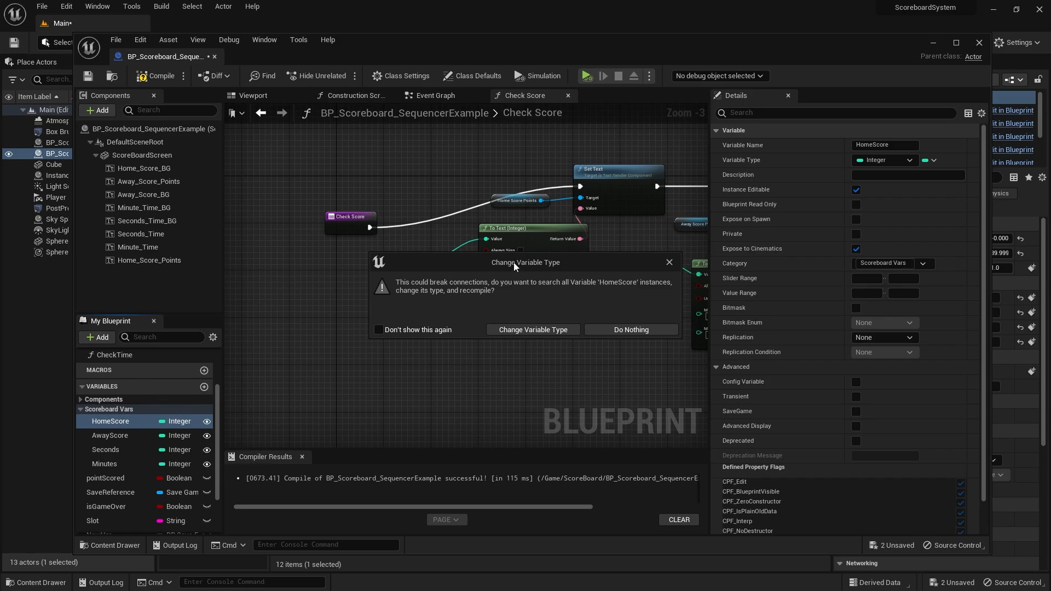
pyautogui.moveTo(513, 262); pyautogui.dragTo(498, 256)
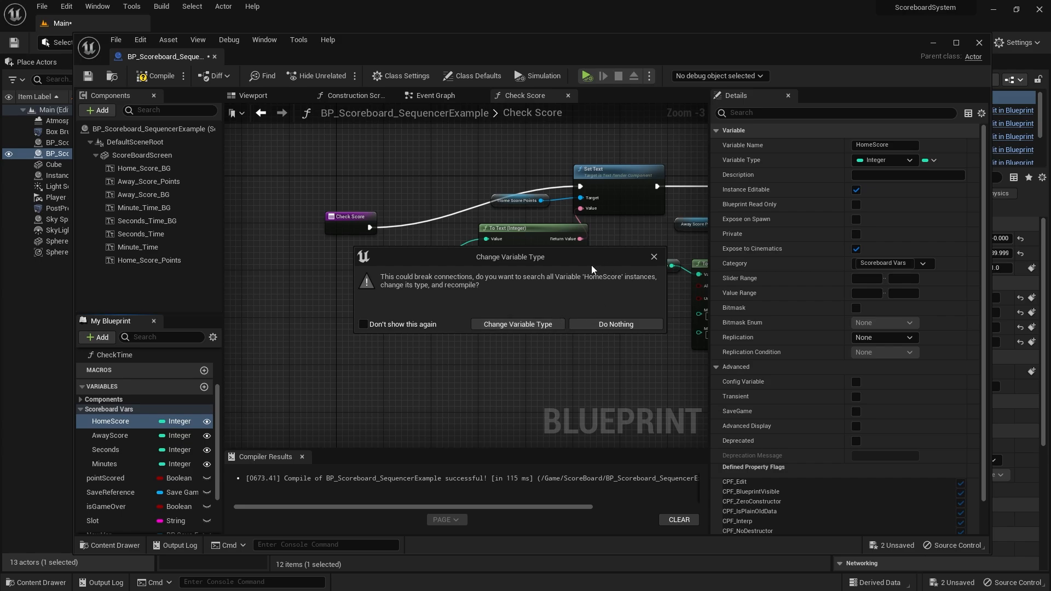
pyautogui.click(540, 324)
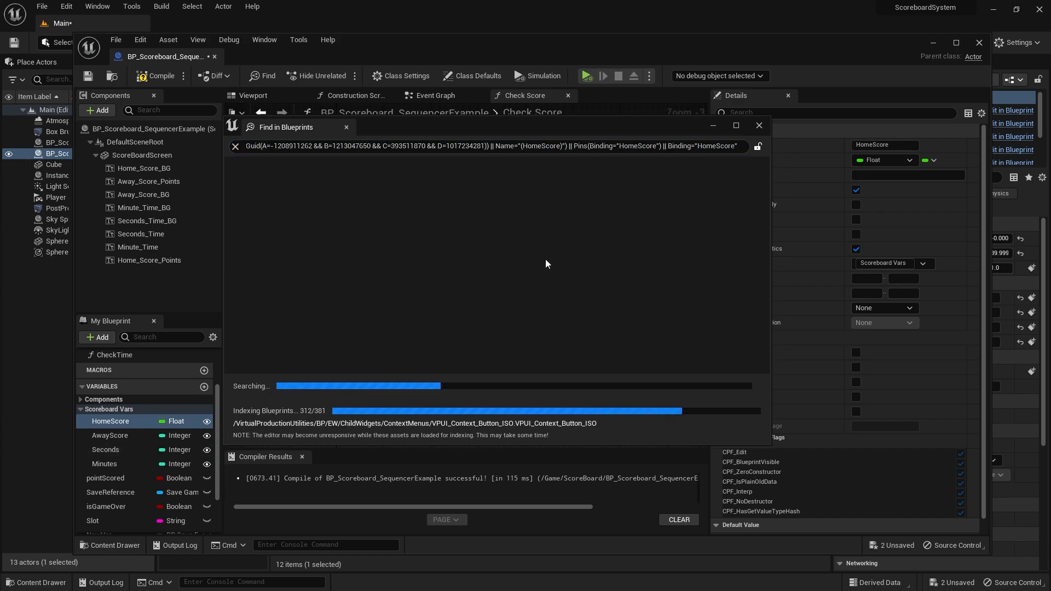
pyautogui.moveTo(681, 130); pyautogui.dragTo(664, 129)
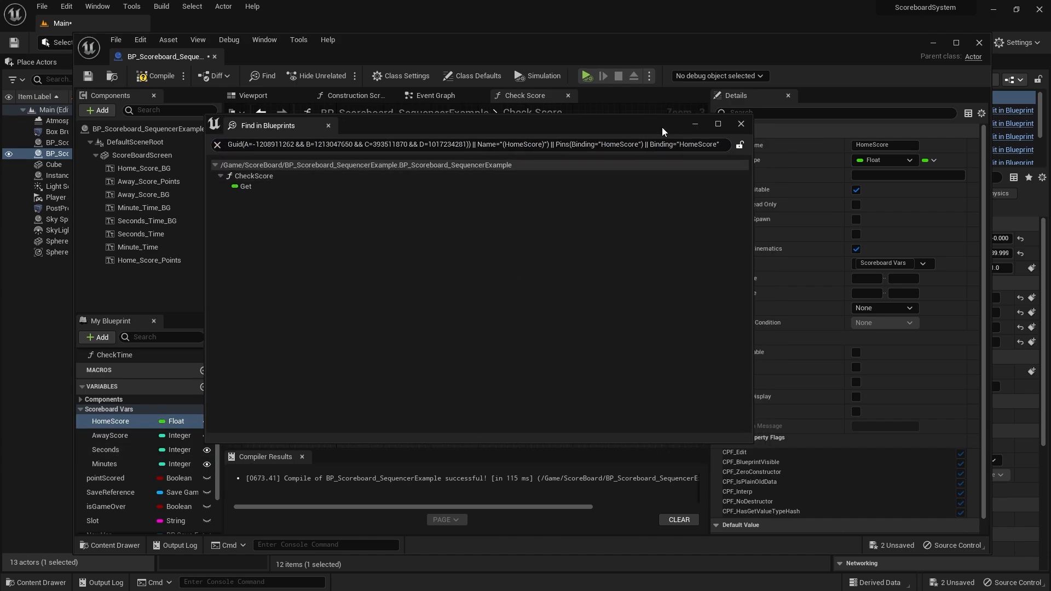
pyautogui.click(743, 124)
# Reconnect the Home Score float output to the Value input of its To Text (Integer) node through a Truncate conversion
pyautogui.moveTo(553, 312); pyautogui.dragTo(517, 310, button='right')
pyautogui.scroll(3, 517, 309)
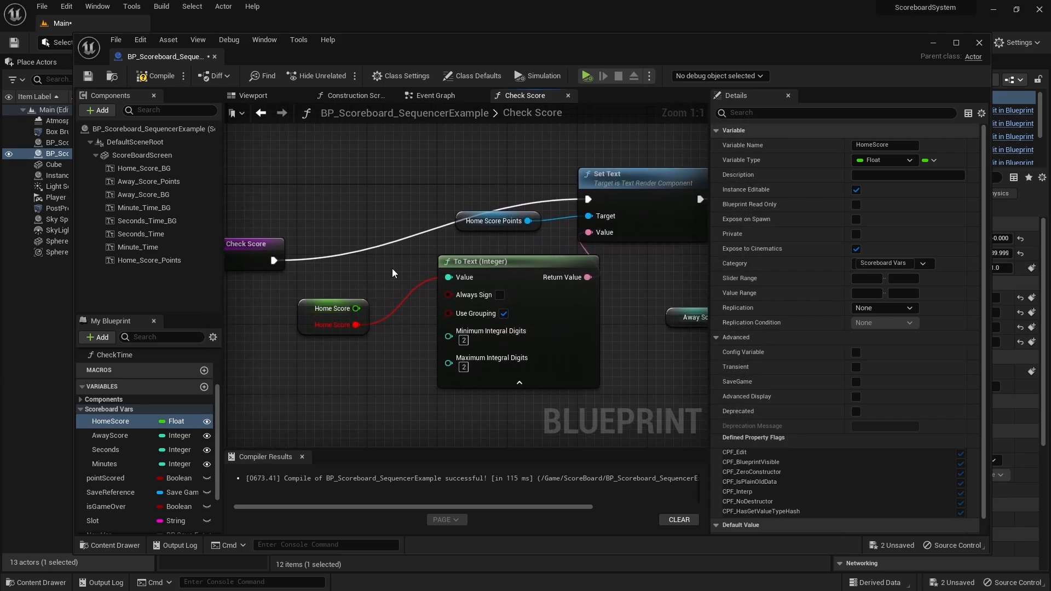
pyautogui.moveTo(706, 260); pyautogui.dragTo(655, 228, button='right')
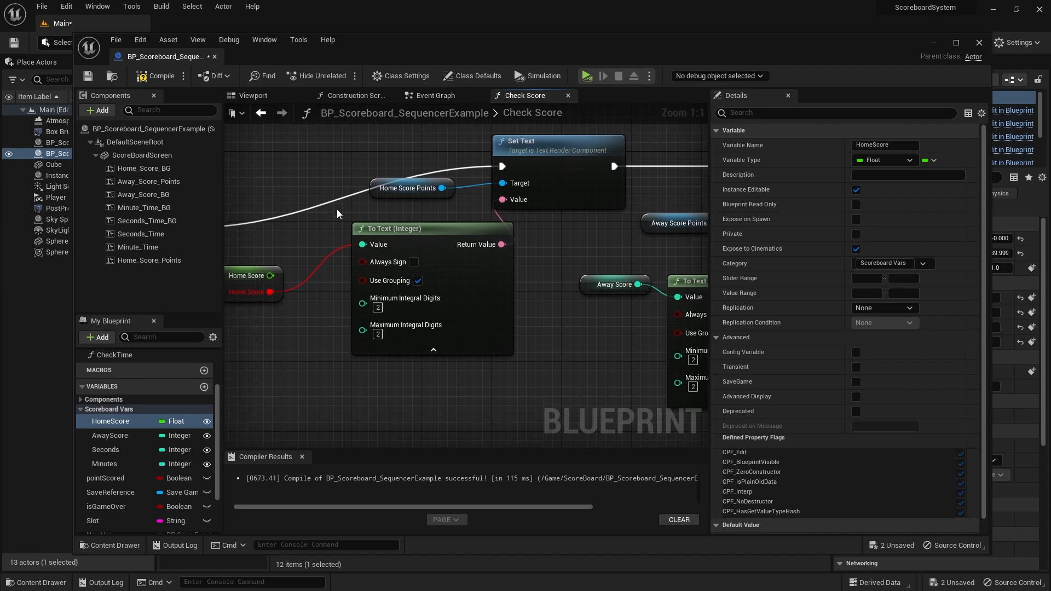
pyautogui.moveTo(338, 213); pyautogui.dragTo(393, 275, button='right')
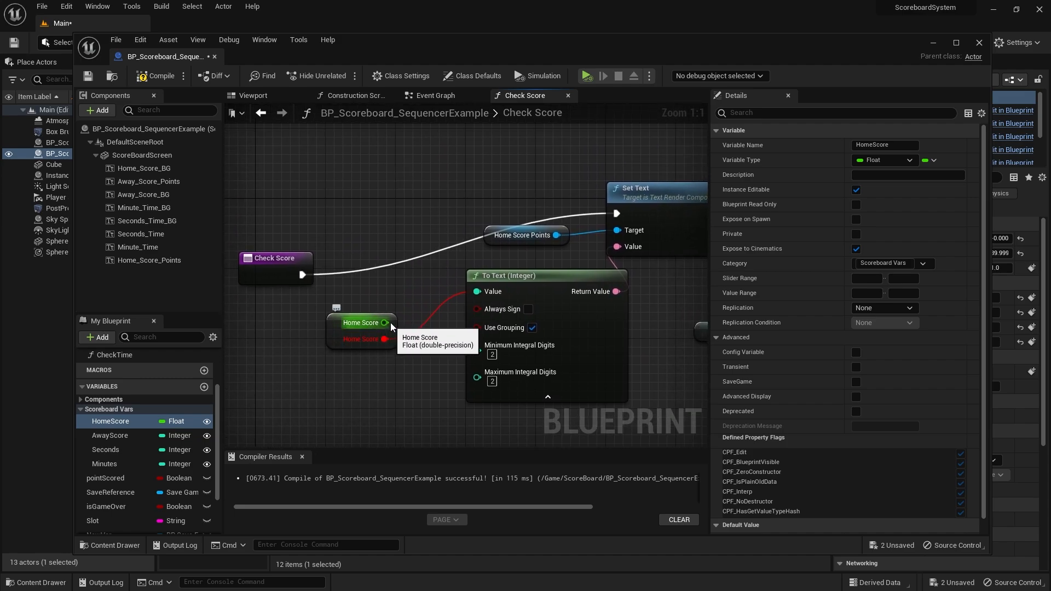
pyautogui.moveTo(385, 322); pyautogui.dragTo(491, 290)
# Arrange the Home Score and Truncate nodes in a row before the To Text (Integer) node
pyautogui.moveTo(353, 325); pyautogui.dragTo(275, 333)
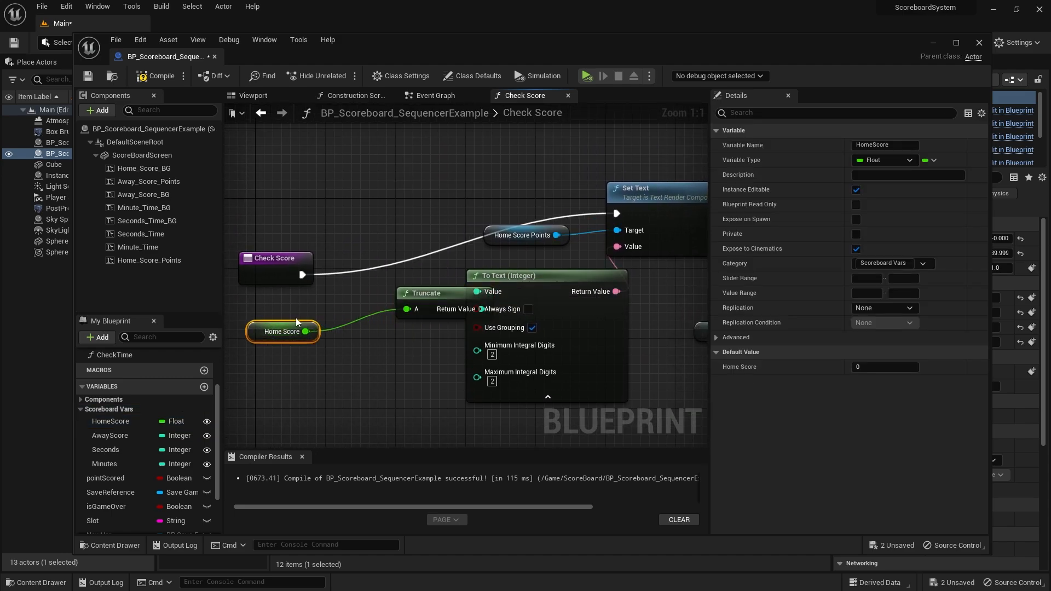
pyautogui.moveTo(408, 291); pyautogui.dragTo(356, 312)
pyautogui.moveTo(398, 284); pyautogui.dragTo(467, 258, button='right')
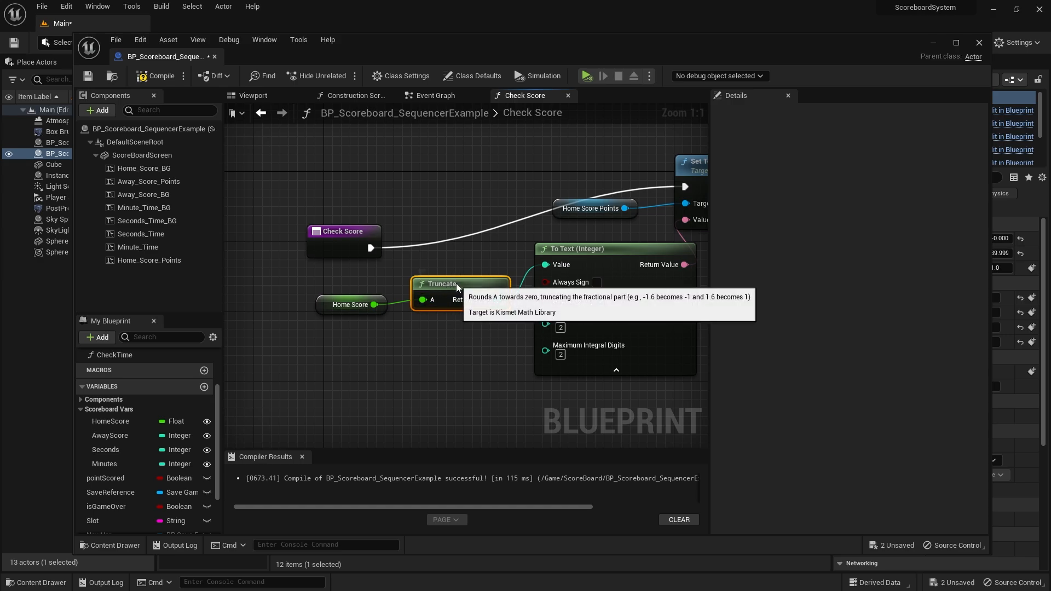
pyautogui.moveTo(413, 358); pyautogui.dragTo(386, 368, button='right')
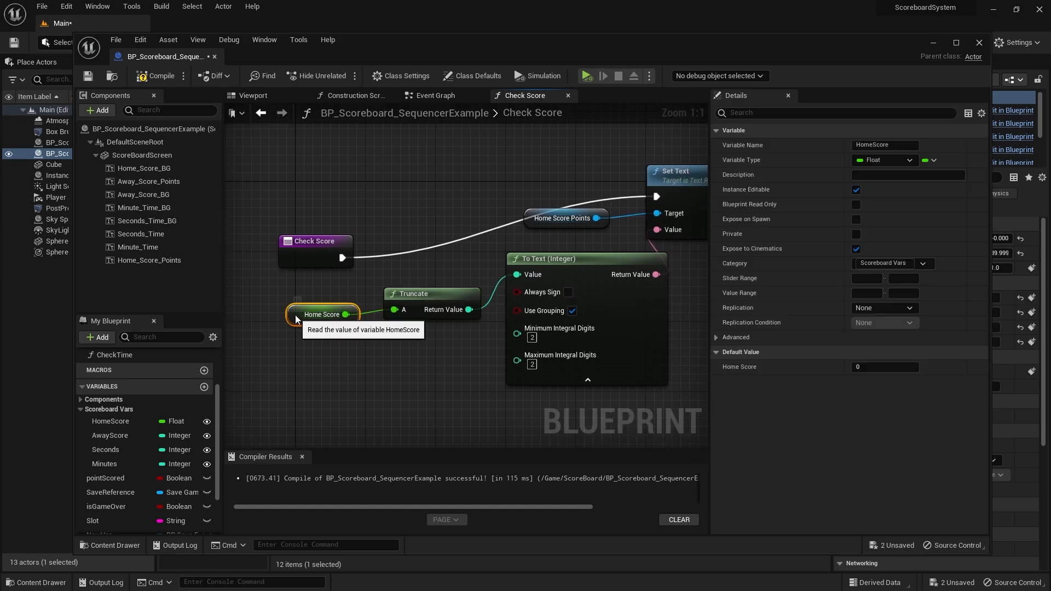
pyautogui.moveTo(309, 324); pyautogui.dragTo(309, 307)
pyautogui.moveTo(408, 293); pyautogui.dragTo(408, 285)
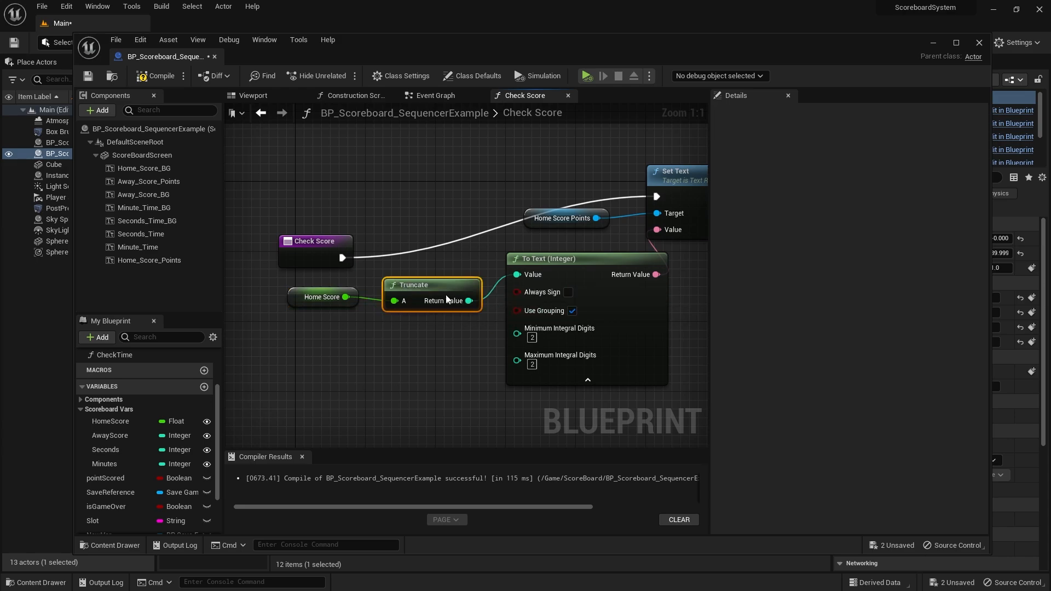
pyautogui.scroll(-2, 422, 359)
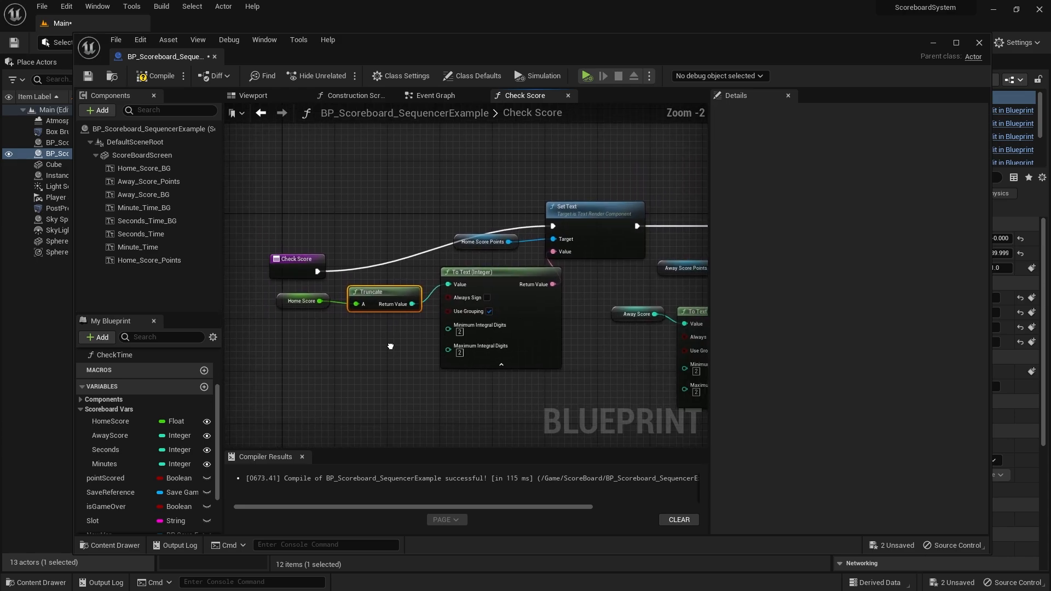
pyautogui.moveTo(381, 345); pyautogui.dragTo(403, 305, button='right')
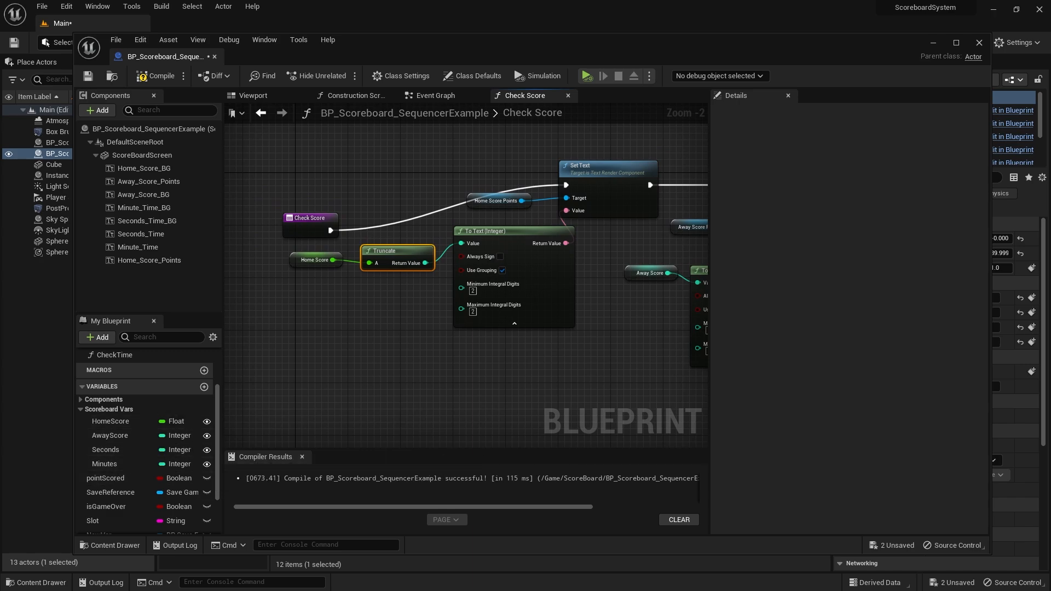
# Change the AwayScore, Seconds and Minutes variables to Float and dismiss each reference search window
pyautogui.click(176, 436)
pyautogui.click(284, 429)
pyautogui.click(741, 125)
pyautogui.click(176, 450)
pyautogui.click(285, 429)
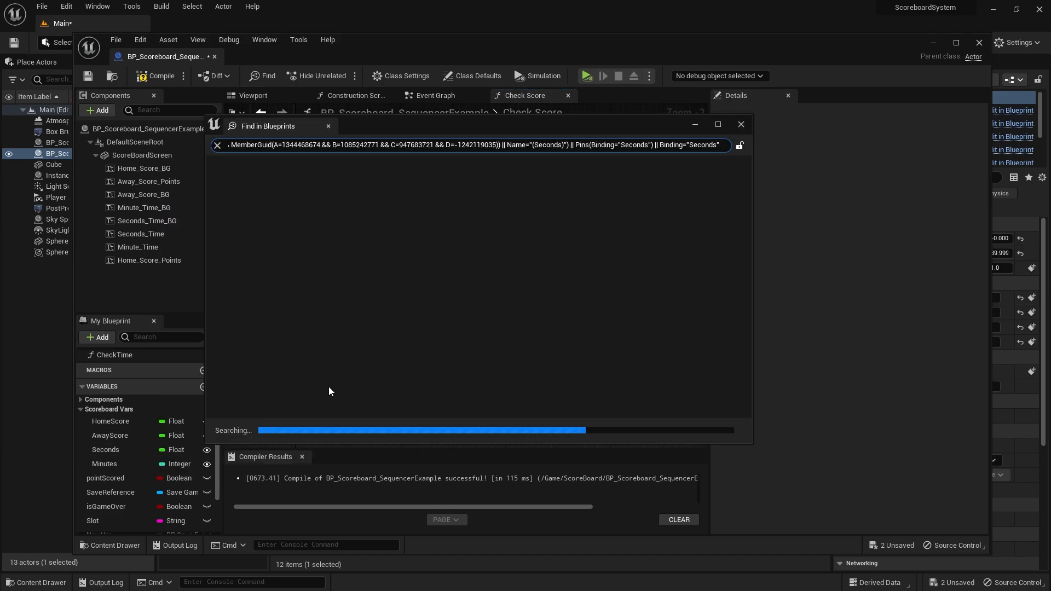
pyautogui.click(741, 125)
pyautogui.click(176, 464)
pyautogui.click(284, 430)
pyautogui.click(741, 124)
# Maximize the blueprint editor and move the Away Score node farther from its To Text (Integer) node in Check Score
pyautogui.click(955, 43)
pyautogui.moveTo(625, 379); pyautogui.dragTo(428, 401, button='right')
pyautogui.moveTo(380, 366); pyautogui.dragTo(406, 350, button='right')
pyautogui.scroll(2, 419, 298)
pyautogui.moveTo(419, 298); pyautogui.dragTo(396, 352, button='right')
pyautogui.moveTo(394, 279); pyautogui.dragTo(372, 278)
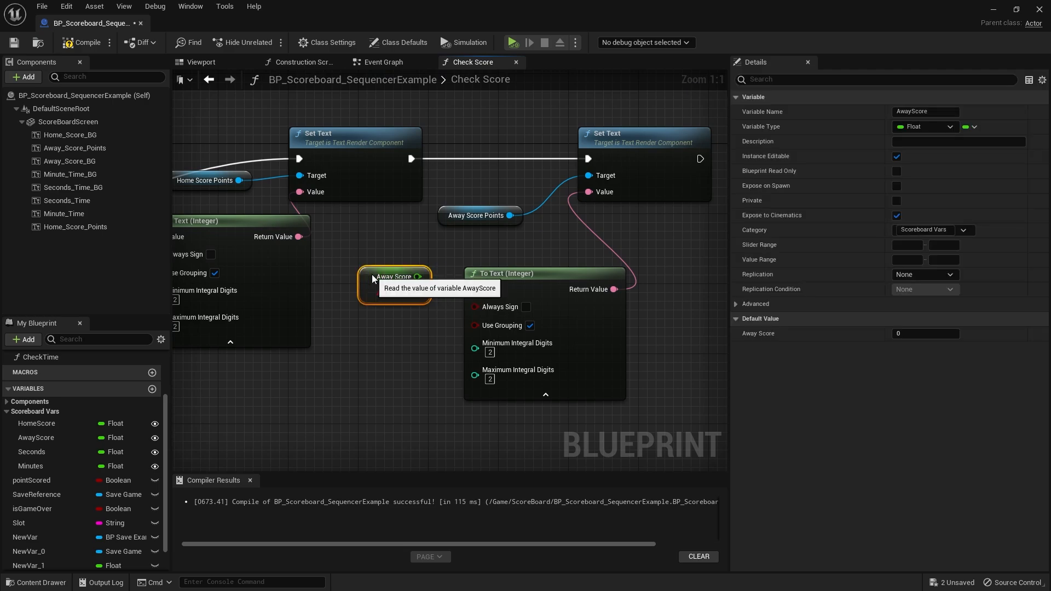
pyautogui.moveTo(370, 360); pyautogui.dragTo(366, 361, button='right')
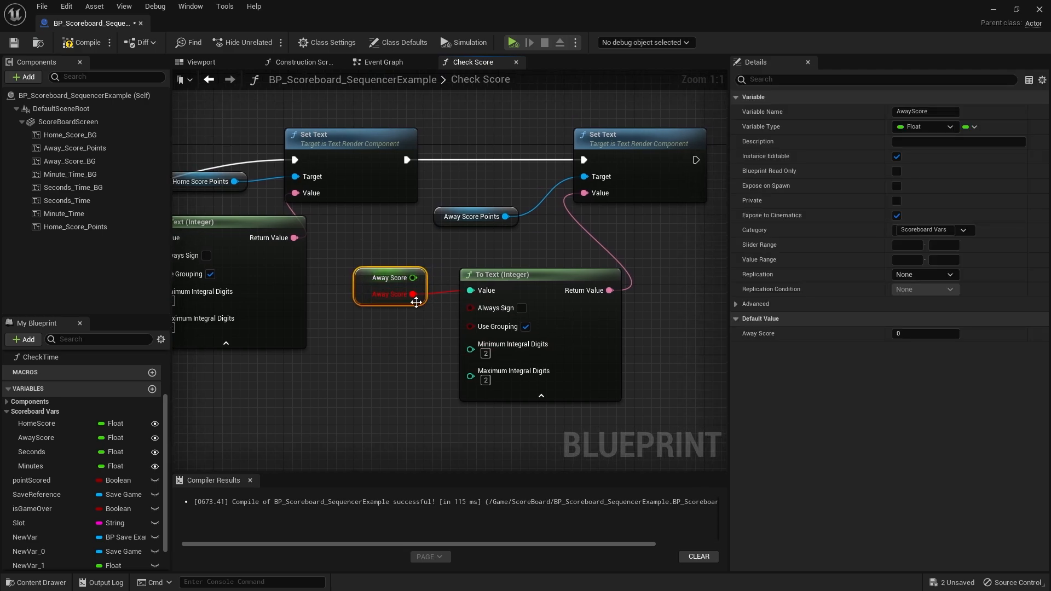
# Open the Check Time function and examine the Minutes and Seconds connections to their To Text (Integer) nodes
pyautogui.scroll(3, 74, 373)
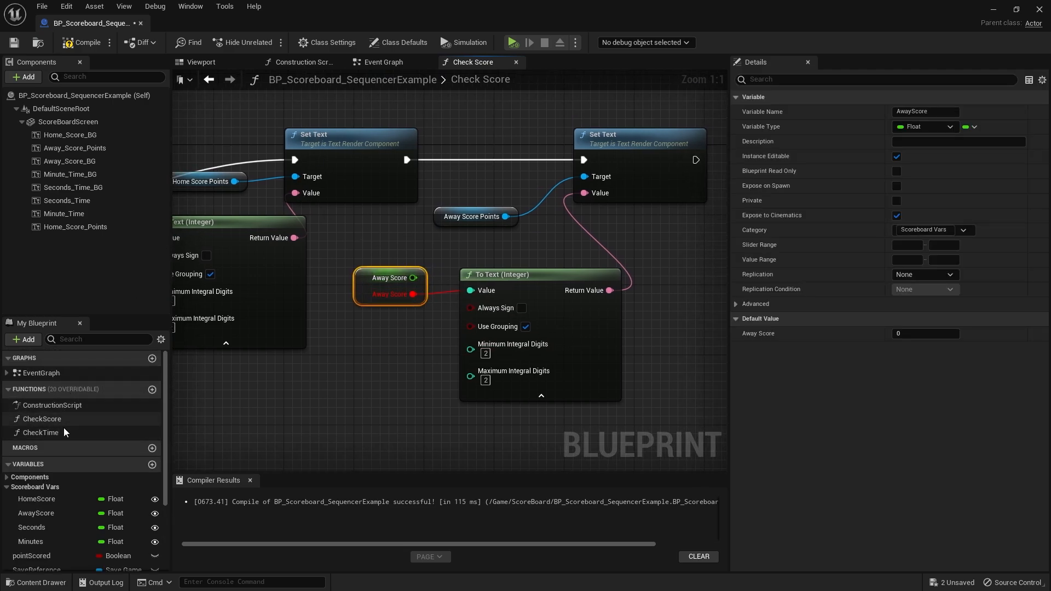
pyautogui.doubleClick(63, 431)
pyautogui.moveTo(385, 278); pyautogui.dragTo(364, 233, button='right')
pyautogui.moveTo(539, 287); pyautogui.dragTo(455, 265, button='right')
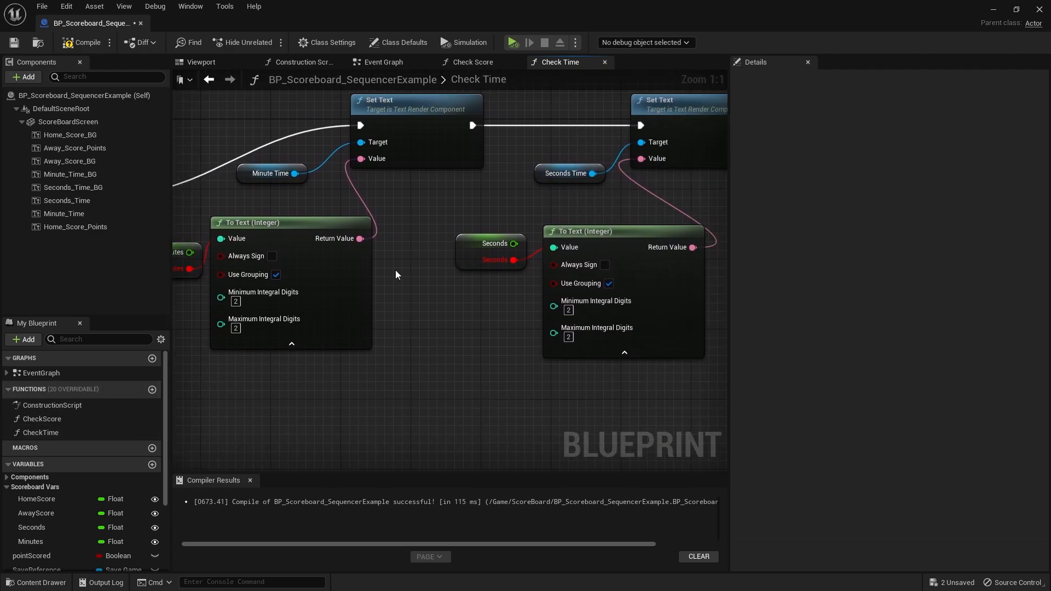
pyautogui.moveTo(178, 254); pyautogui.dragTo(398, 278, button='right')
pyautogui.moveTo(432, 238); pyautogui.dragTo(349, 230, button='right')
pyautogui.moveTo(571, 267); pyautogui.dragTo(499, 272, button='right')
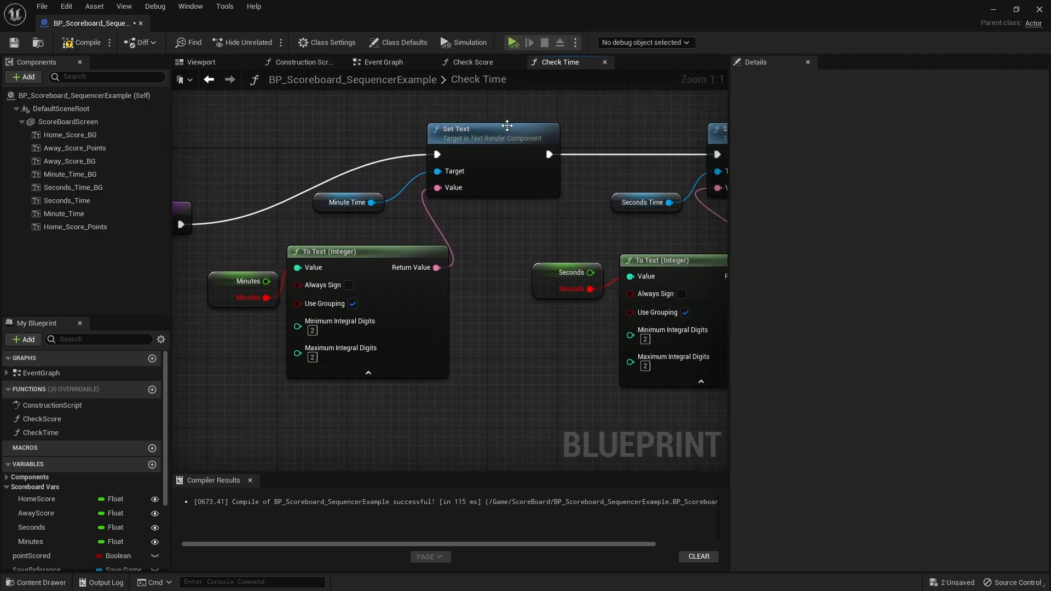
# In Check Score, reconnect the Away Score float to its To Text (Integer) node through Truncate and space out the nodes
pyautogui.click(473, 62)
pyautogui.moveTo(458, 154); pyautogui.dragTo(430, 135, button='right')
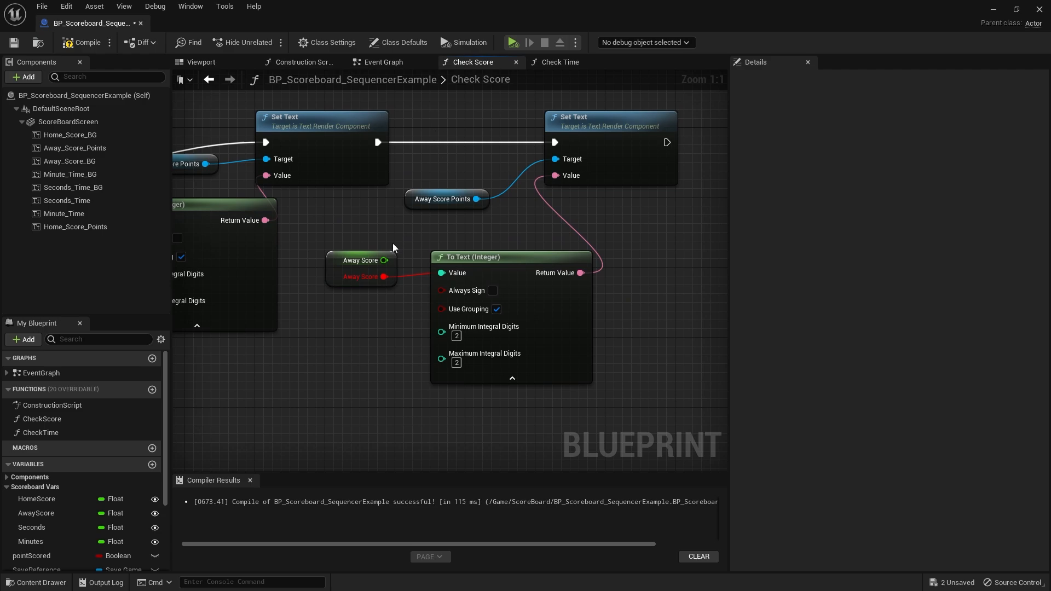
pyautogui.moveTo(381, 265); pyautogui.dragTo(441, 272)
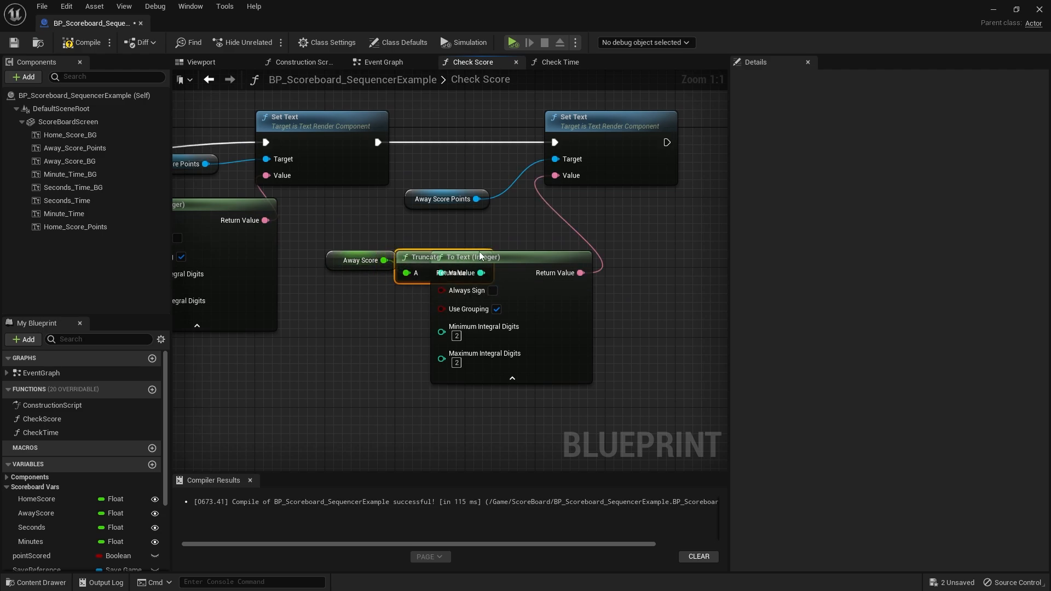
pyautogui.moveTo(387, 321); pyautogui.dragTo(395, 320)
pyautogui.moveTo(380, 267); pyautogui.dragTo(355, 276)
pyautogui.moveTo(359, 326); pyautogui.dragTo(360, 316)
pyautogui.moveTo(403, 245); pyautogui.dragTo(503, 244, button='right')
pyautogui.scroll(-1, 451, 292)
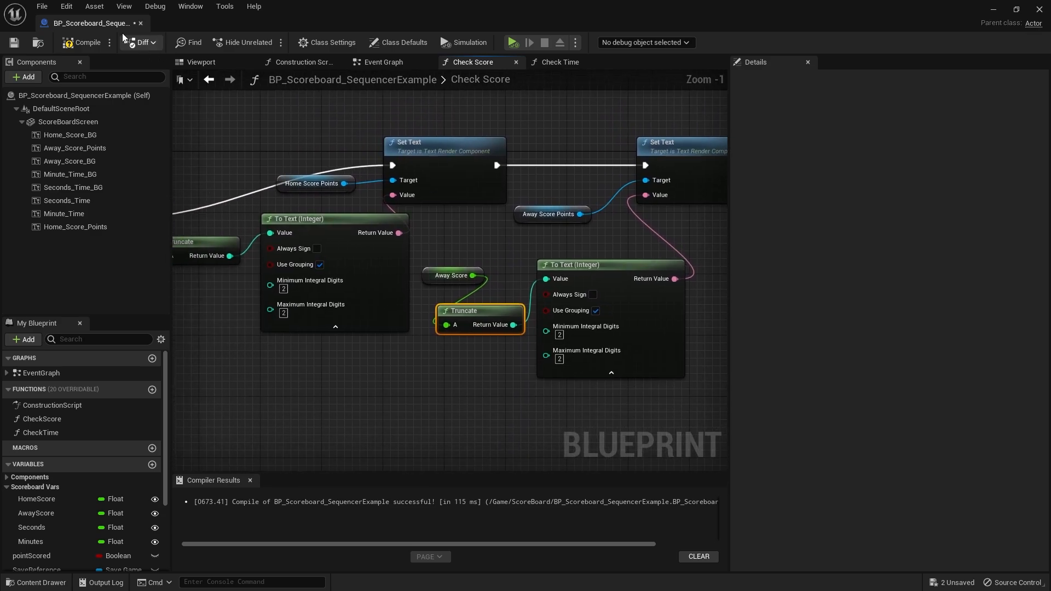
# In Check Time, reconnect the Minutes float to its To Text (Integer) node through Truncate and space out the nodes
pyautogui.click(552, 65)
pyautogui.moveTo(389, 248); pyautogui.dragTo(552, 235, button='right')
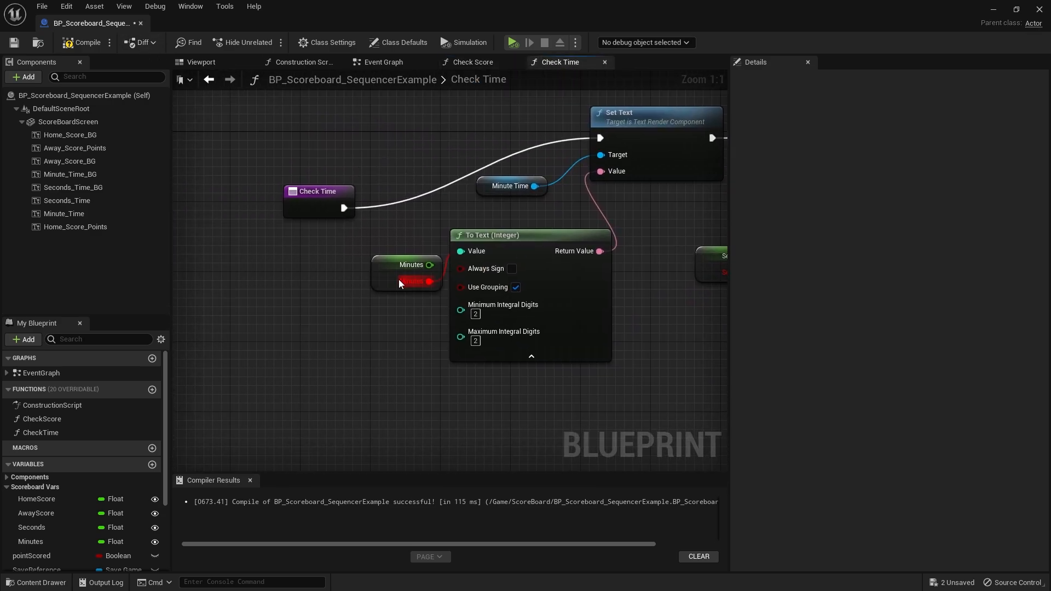
pyautogui.moveTo(400, 280); pyautogui.dragTo(470, 252)
pyautogui.moveTo(361, 267); pyautogui.dragTo(282, 275)
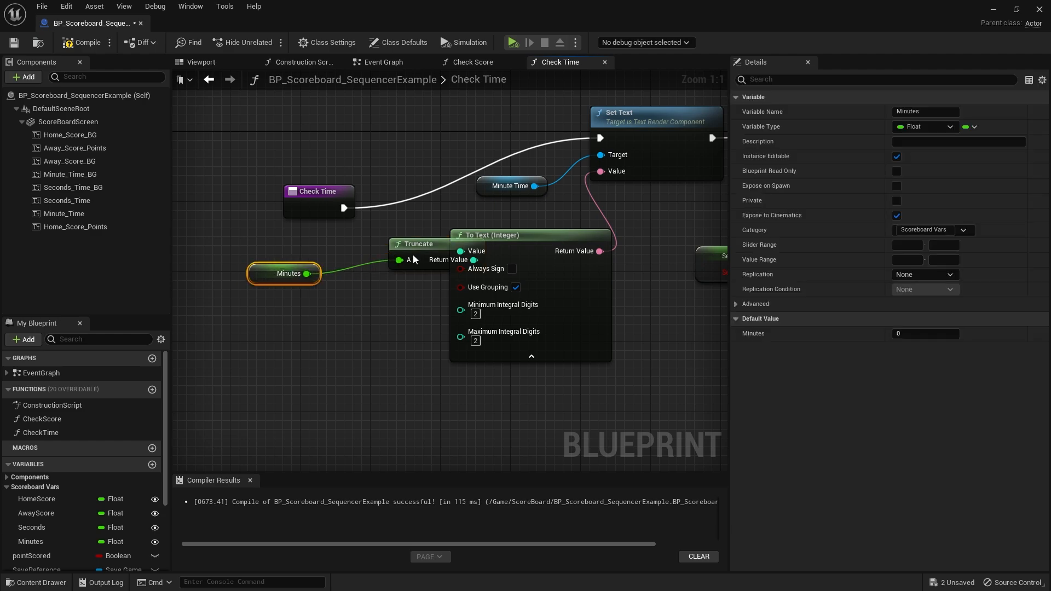
pyautogui.moveTo(431, 256); pyautogui.dragTo(376, 300)
# Reconnect the Seconds float to its To Text (Integer) node through Truncate and place Truncate between the two nodes
pyautogui.moveTo(556, 227); pyautogui.dragTo(338, 245, button='right')
pyautogui.moveTo(356, 283); pyautogui.dragTo(478, 273)
pyautogui.moveTo(478, 266); pyautogui.dragTo(539, 275)
pyautogui.moveTo(419, 280); pyautogui.dragTo(428, 333)
pyautogui.moveTo(356, 296); pyautogui.dragTo(358, 305)
pyautogui.click(374, 271)
# Compile and save the scoreboard blueprint, and return to its Construction Script
pyautogui.click(82, 43)
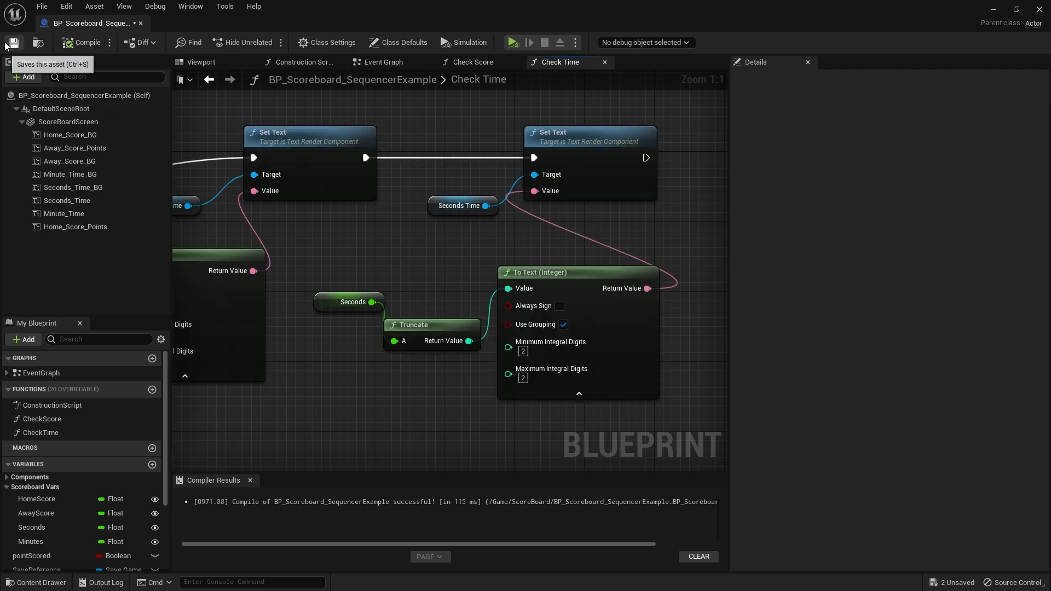
pyautogui.click(14, 42)
pyautogui.moveTo(335, 240); pyautogui.dragTo(474, 209, button='right')
pyautogui.click(301, 62)
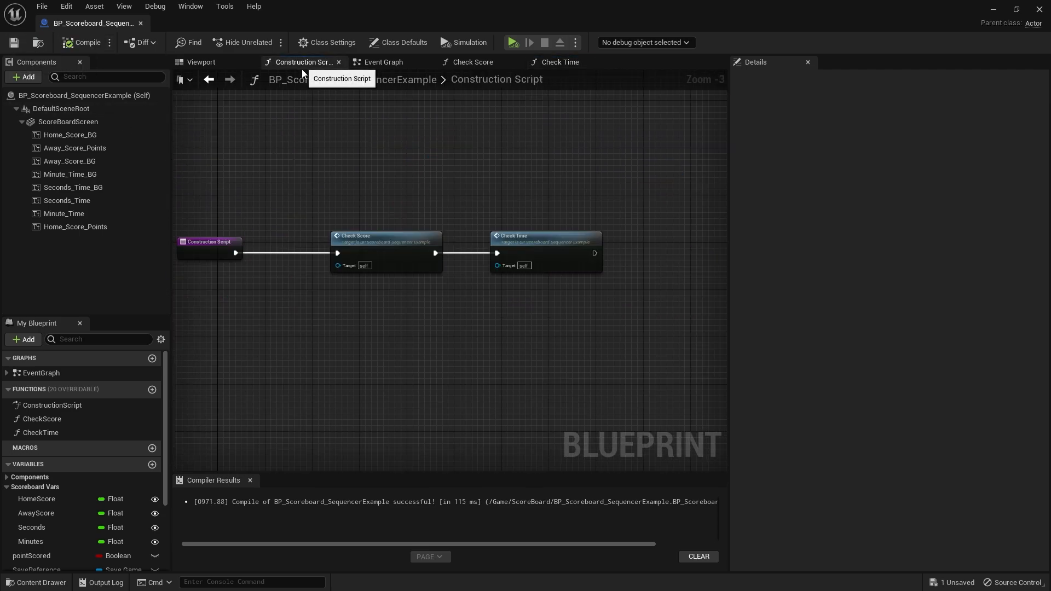
# Review the scoreboard blueprint's Event Graph and return to the level editor's Sequencer showing the Test sequence
pyautogui.click(378, 68)
pyautogui.scroll(-2, 470, 236)
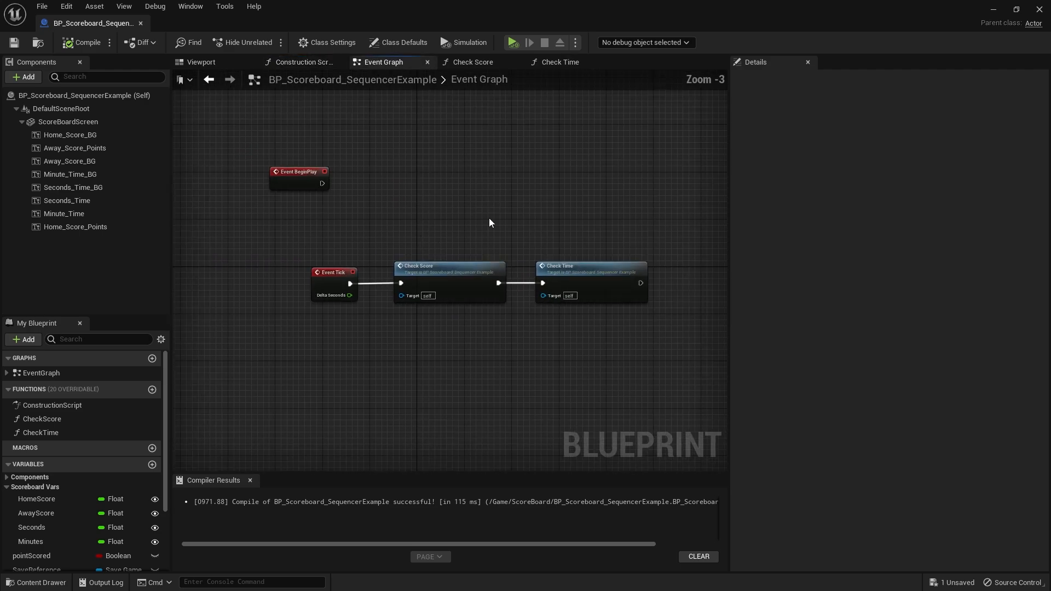
pyautogui.click(992, 11)
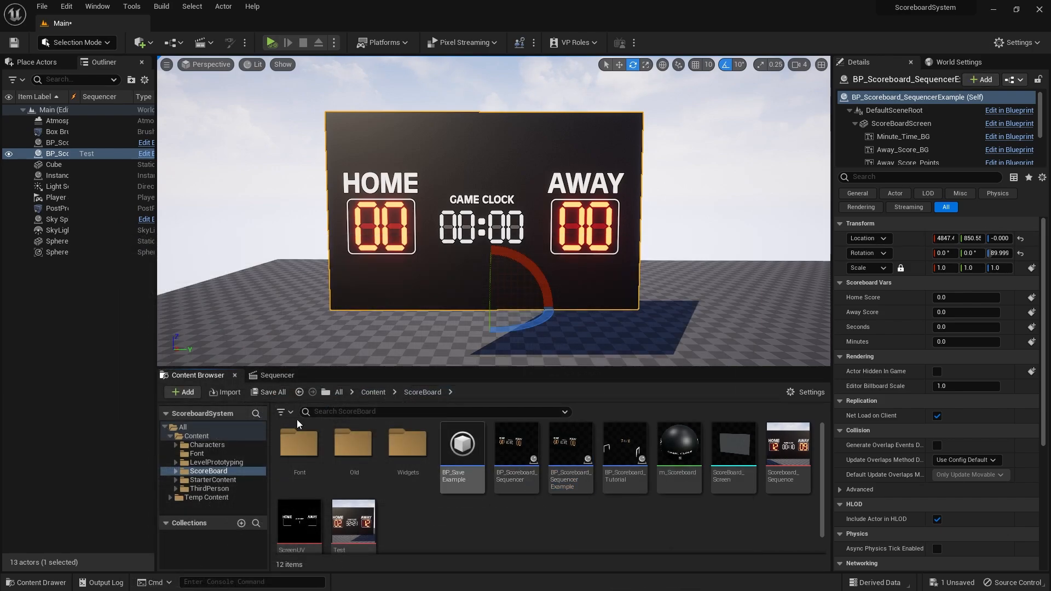
pyautogui.click(277, 375)
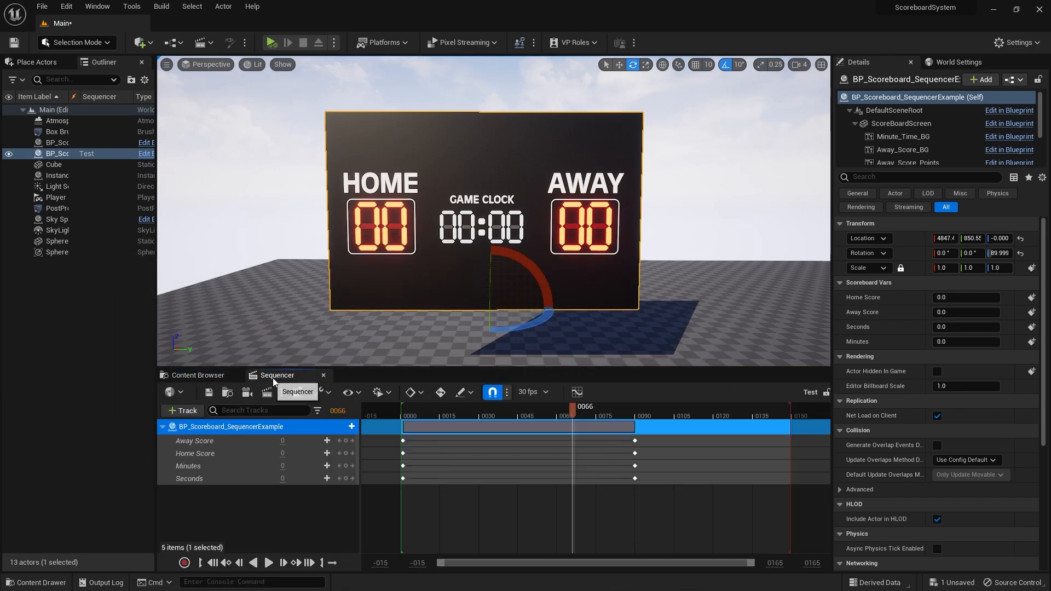
# Delete the Away Score, Home Score, Minutes and Seconds tracks from BP_Scoreboard_SequencerExample in the sequence
pyautogui.click(208, 442)
pyautogui.keyDown('shift'); pyautogui.click(213, 480); pyautogui.keyUp('shift')
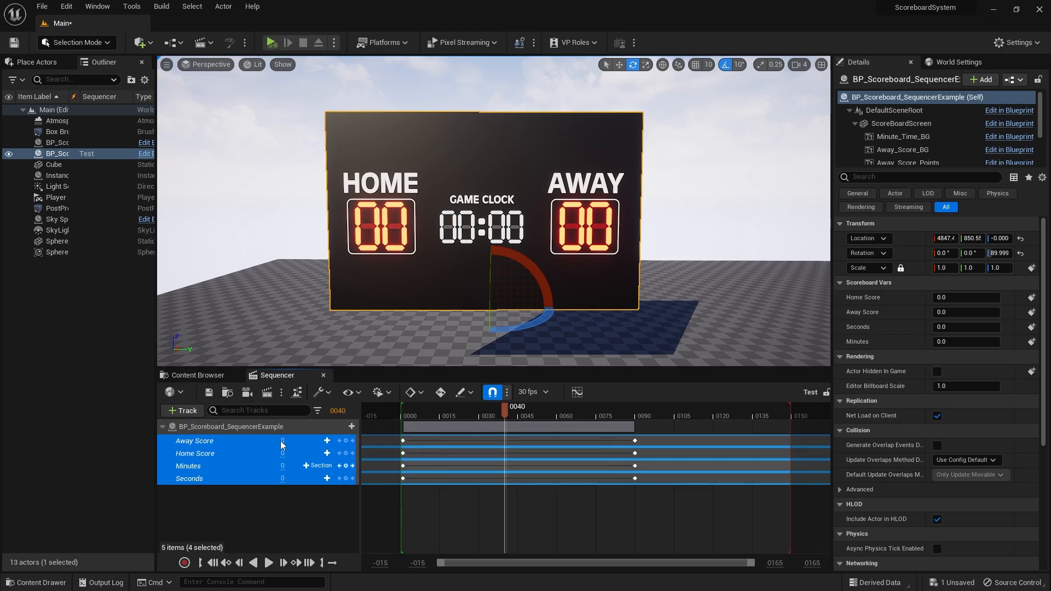
pyautogui.rightClick(227, 477)
pyautogui.click(235, 520)
pyautogui.click(242, 479)
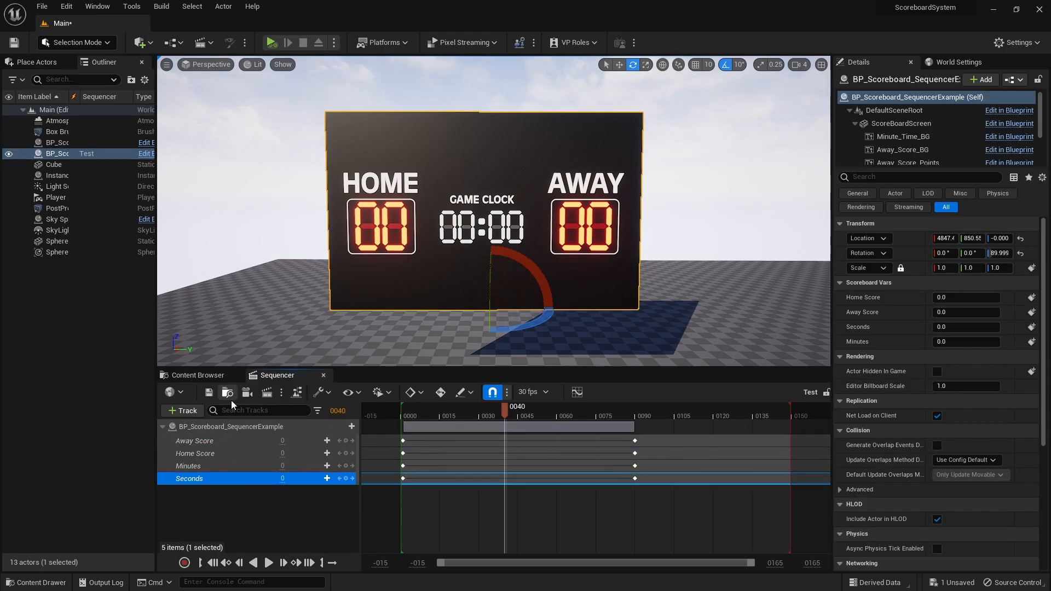
pyautogui.keyDown('shift'); pyautogui.click(226, 437); pyautogui.keyUp('shift')
pyautogui.press('Delete')
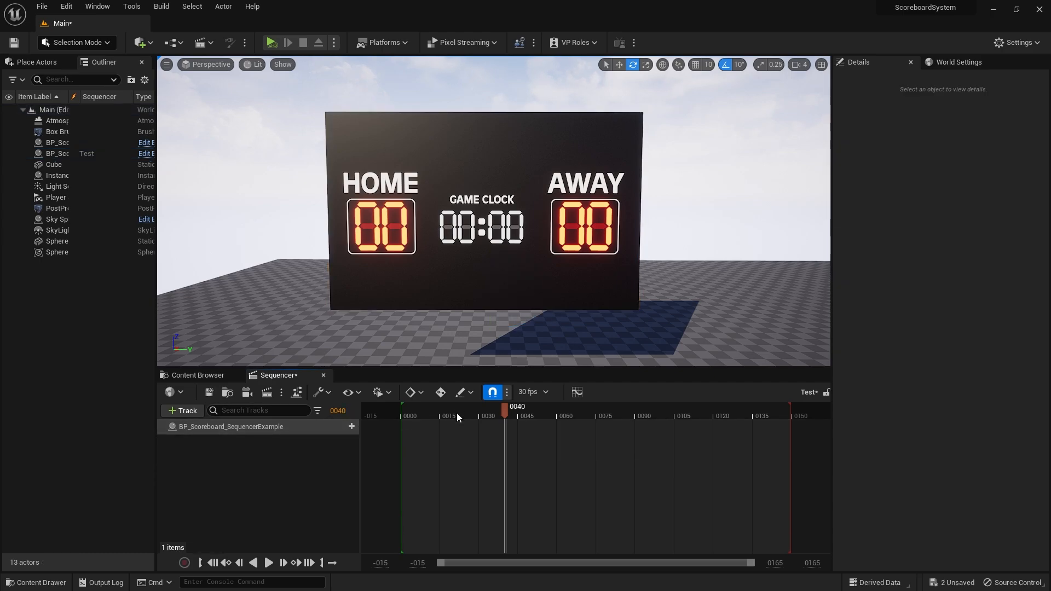
# At frame 1, add keyframes for the scoreboard actor's Home Score and Away Score at 0
pyautogui.moveTo(452, 411); pyautogui.dragTo(404, 406)
pyautogui.click(255, 432)
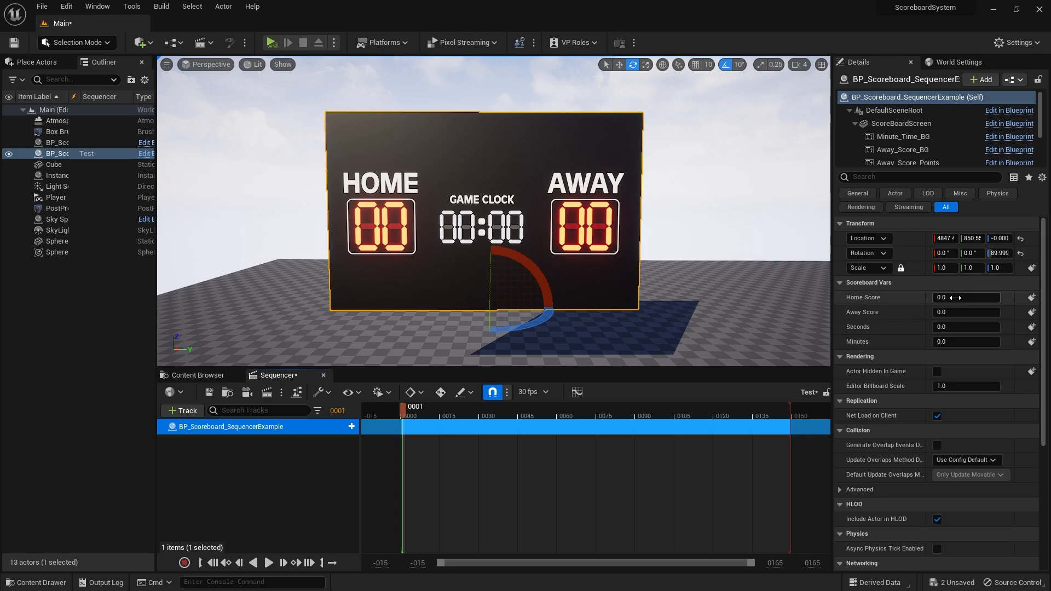
pyautogui.click(1032, 298)
pyautogui.click(1031, 312)
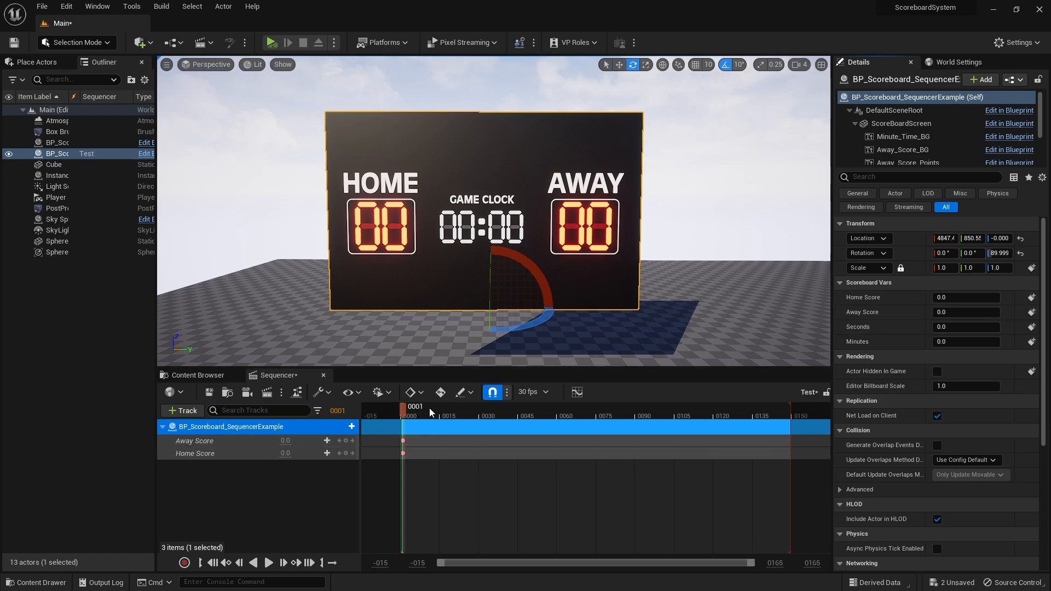
# At frame 60, key the Away Score at 10 and the Home Score at 25
pyautogui.moveTo(430, 412); pyautogui.dragTo(560, 408)
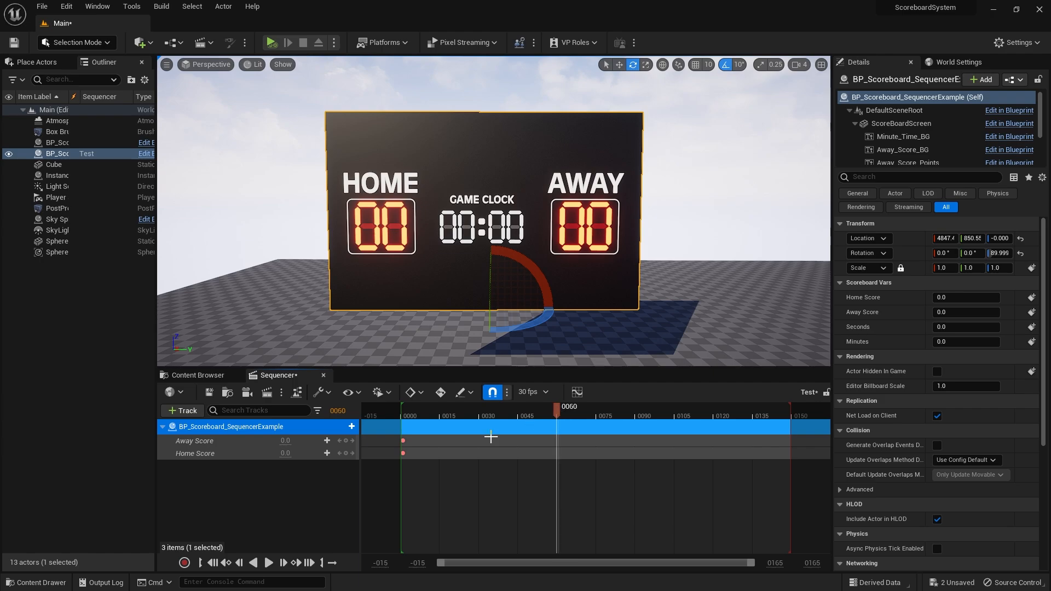
pyautogui.click(277, 441)
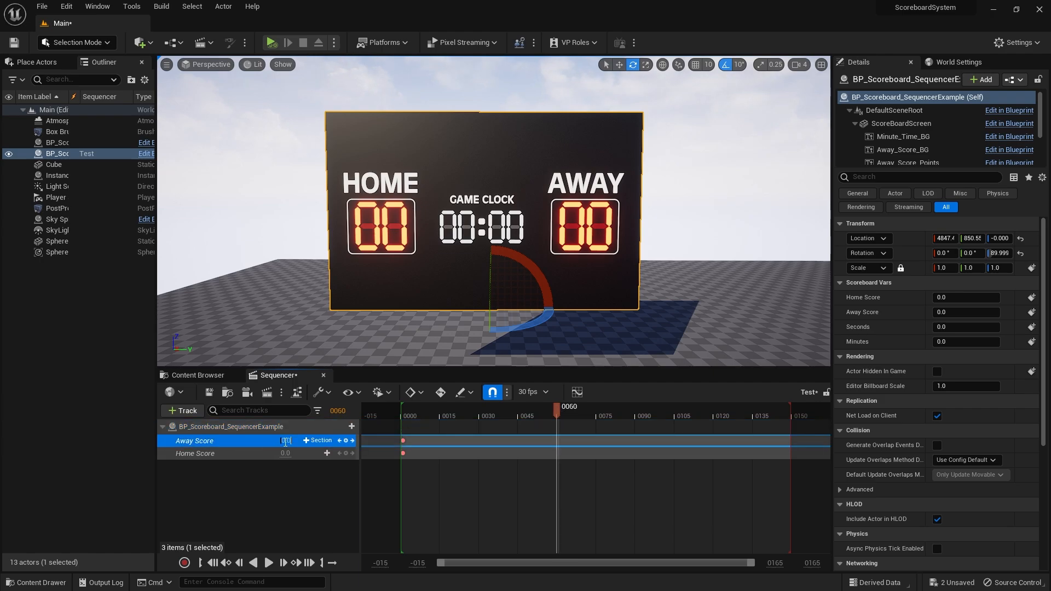
pyautogui.write('10')
pyautogui.press('Return')
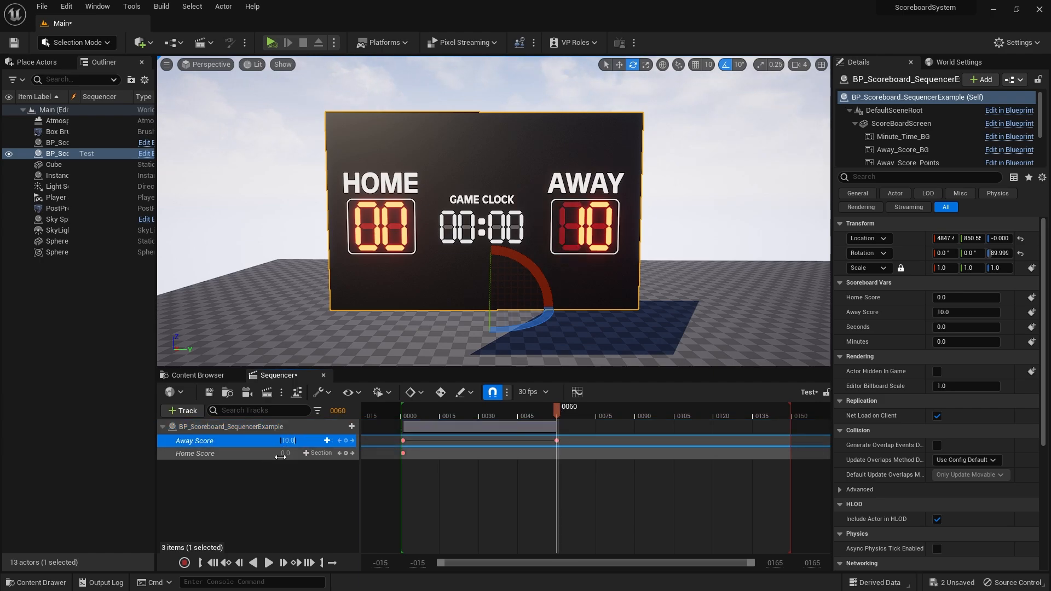
pyautogui.click(281, 456)
pyautogui.write('25')
pyautogui.press('Return')
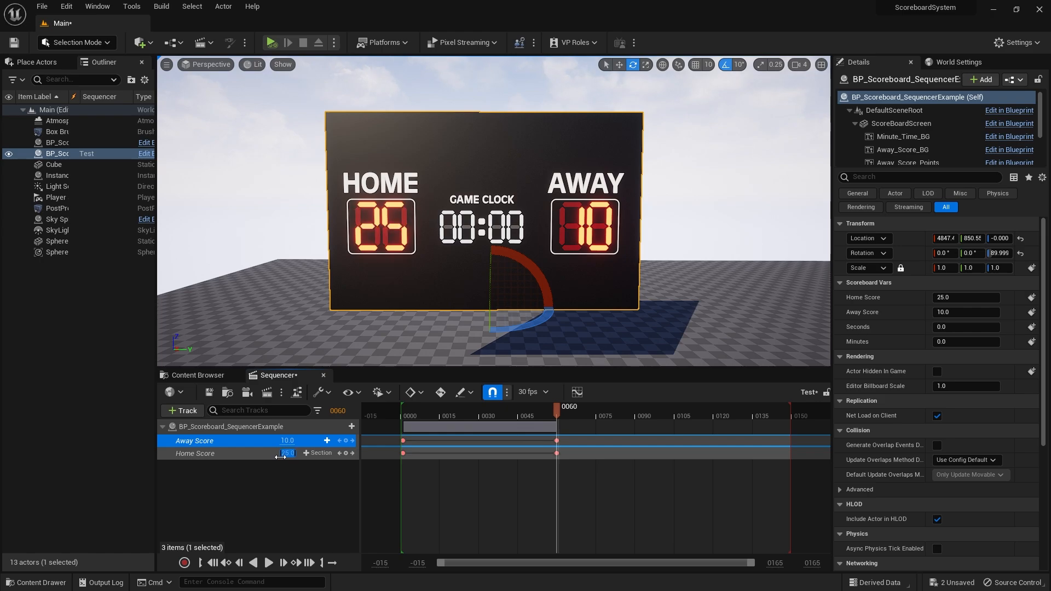
# Play the sequence from frame 1 and scrub through it to check the score animation
pyautogui.moveTo(539, 406); pyautogui.dragTo(403, 416)
pyautogui.press('space')
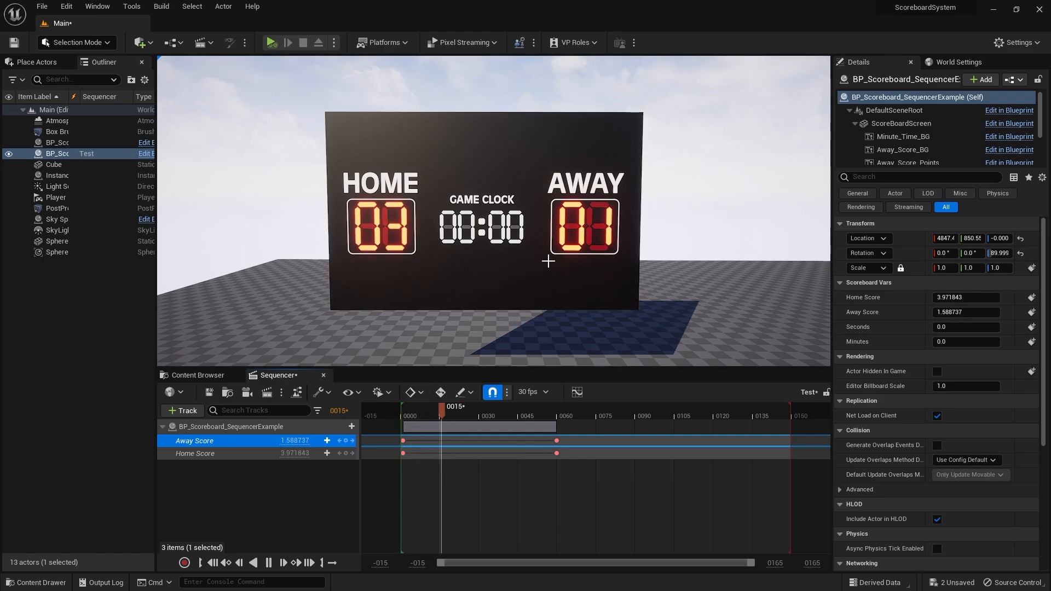
pyautogui.moveTo(556, 410); pyautogui.dragTo(430, 411)
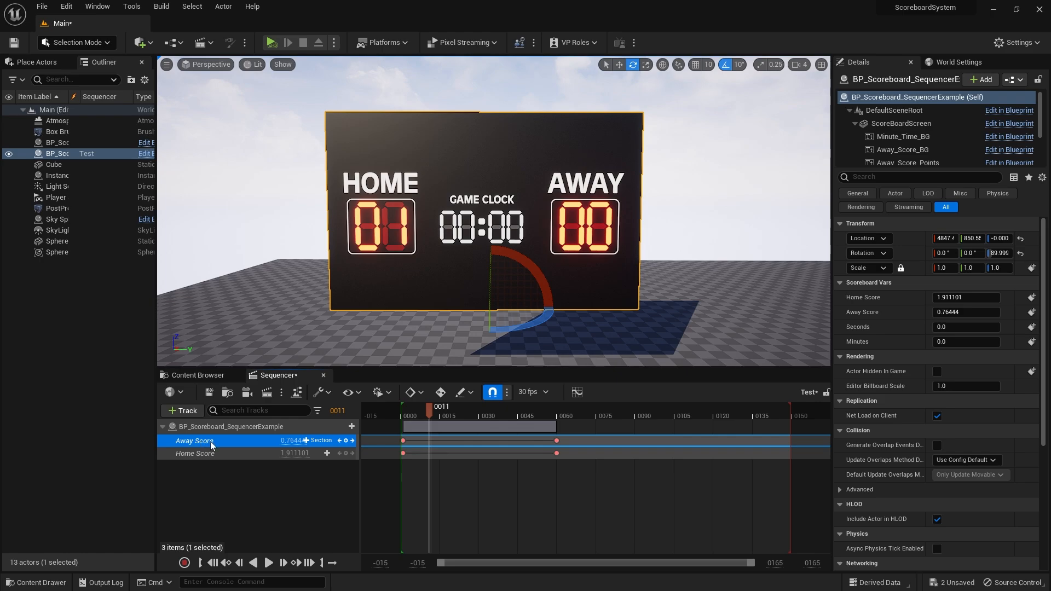
pyautogui.moveTo(432, 414); pyautogui.dragTo(504, 417)
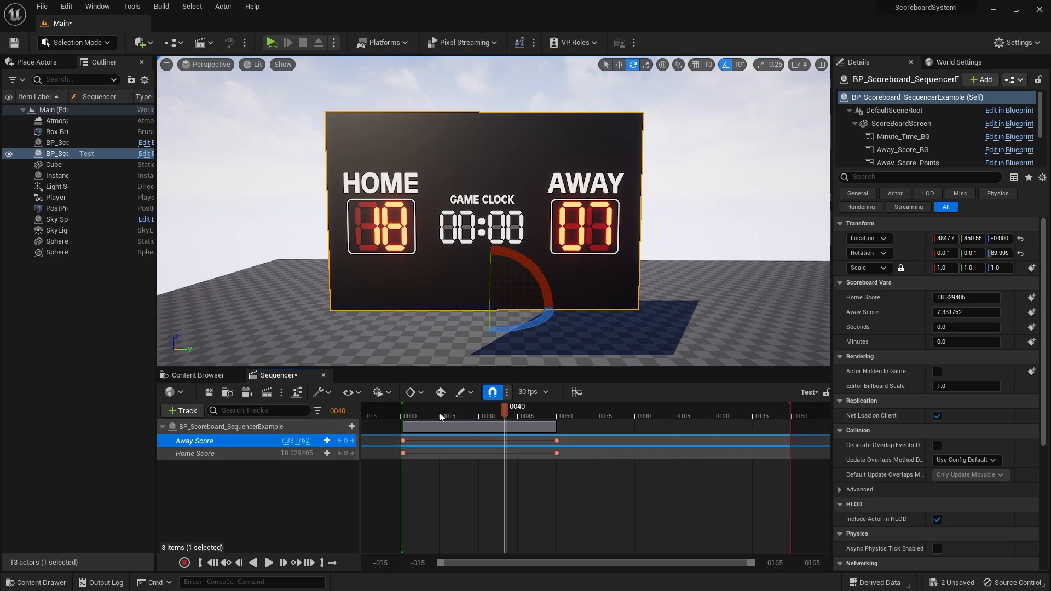
# At frame 1, set Seconds to 10 and Minutes to 2 and add a keyframe for each
pyautogui.click(403, 411)
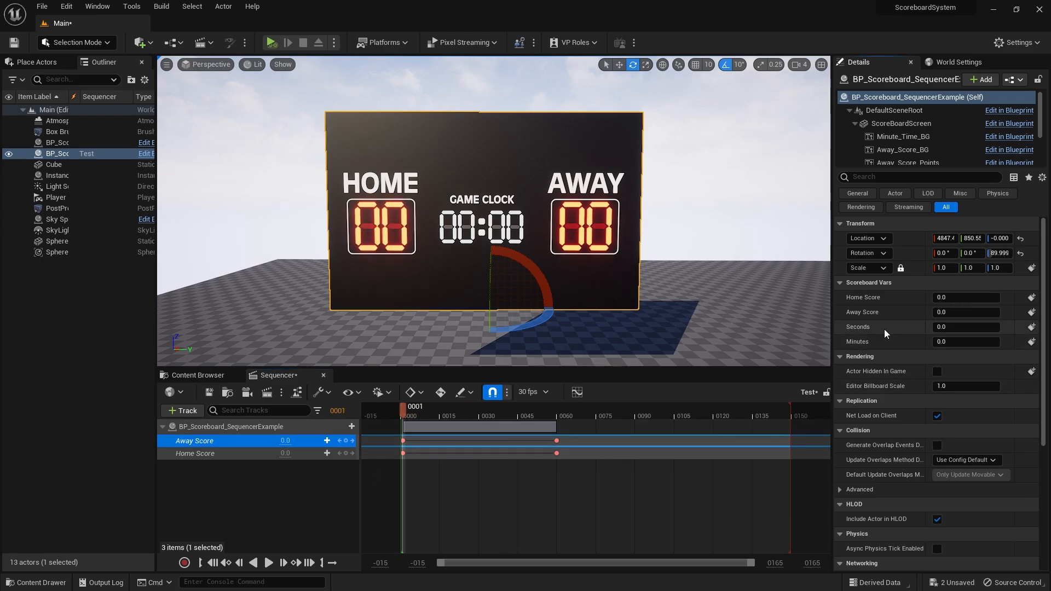
pyautogui.click(950, 327)
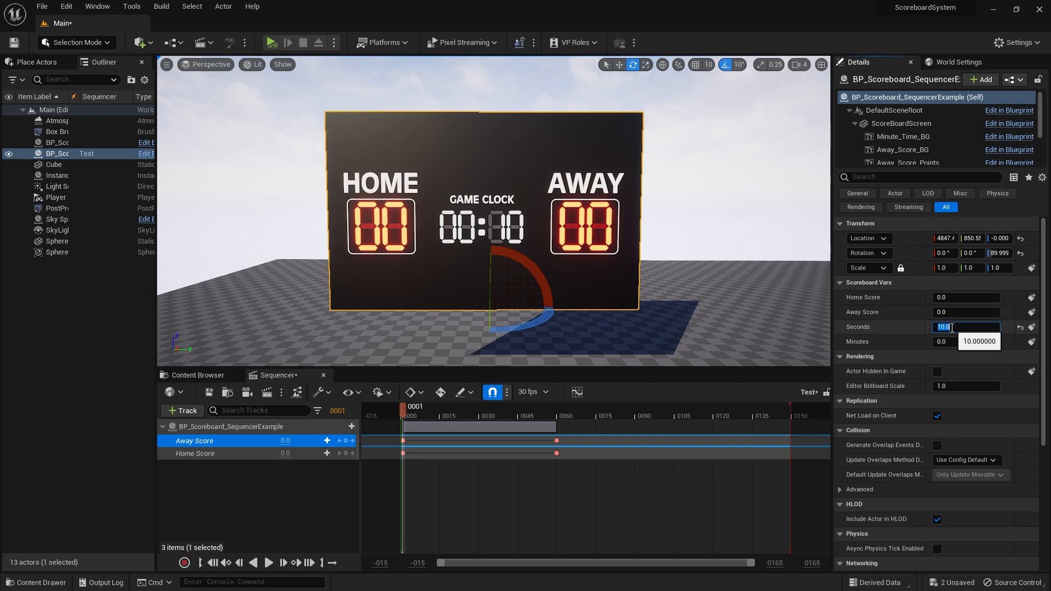
pyautogui.click(950, 344)
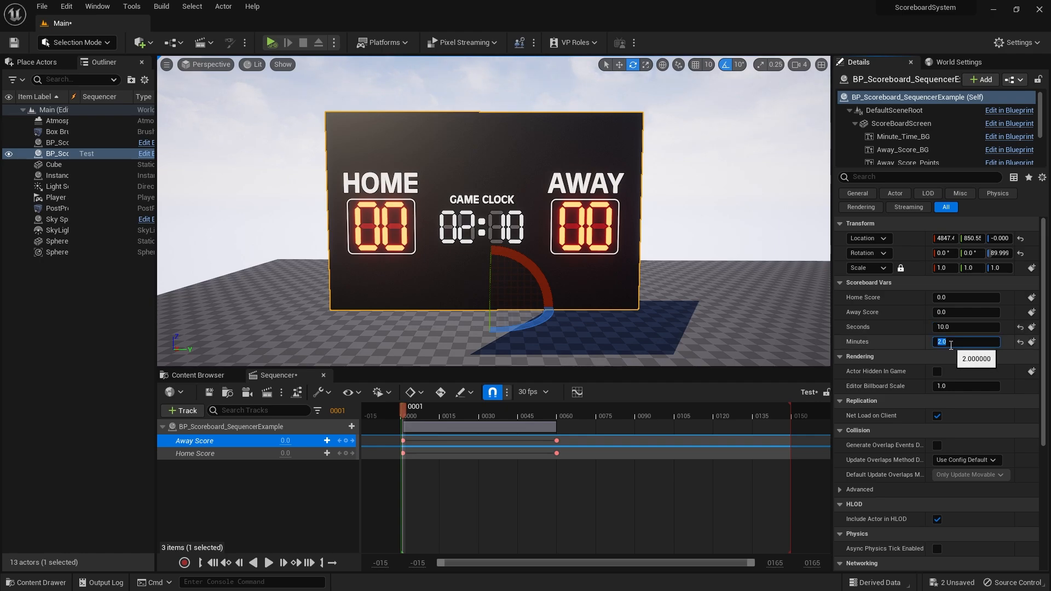
pyautogui.click(1031, 341)
pyautogui.click(1031, 327)
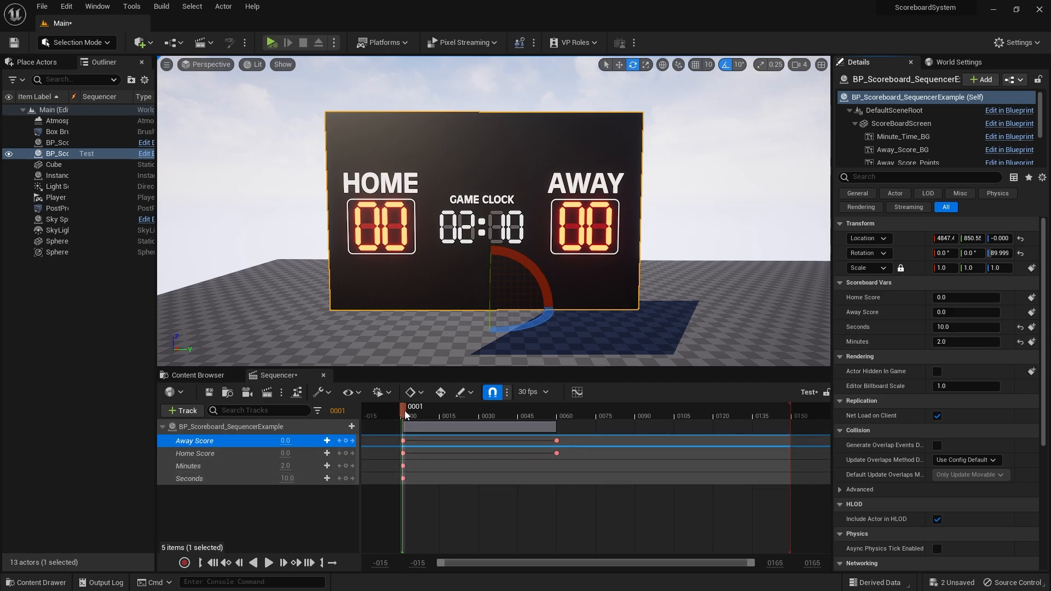
# At frame 120, set Seconds to 6 and add a keyframe for it
pyautogui.moveTo(405, 415); pyautogui.dragTo(713, 411)
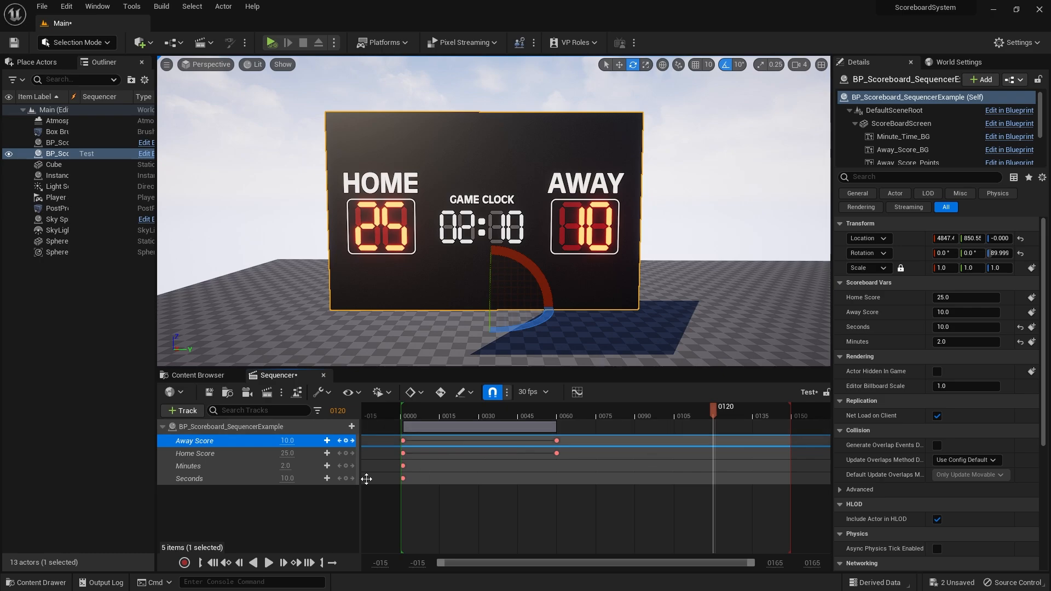
pyautogui.click(200, 468)
pyautogui.click(212, 479)
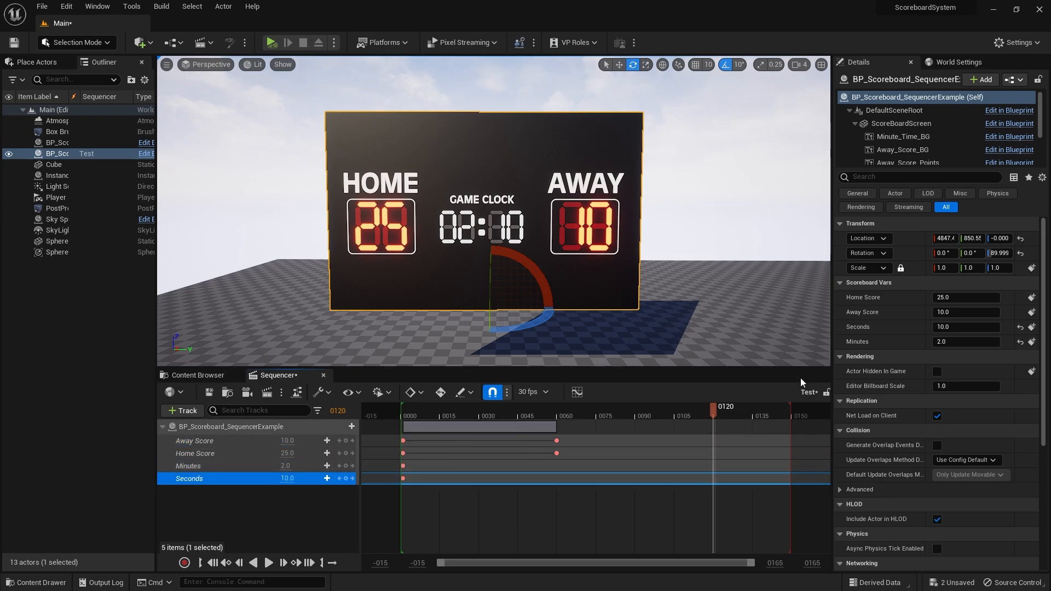
pyautogui.click(953, 328)
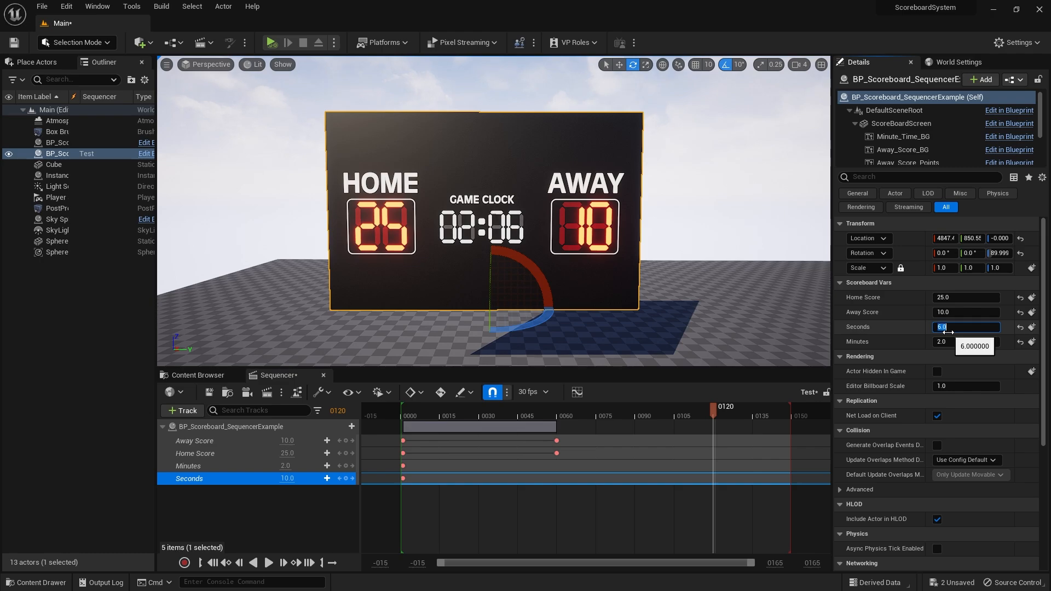
pyautogui.click(653, 533)
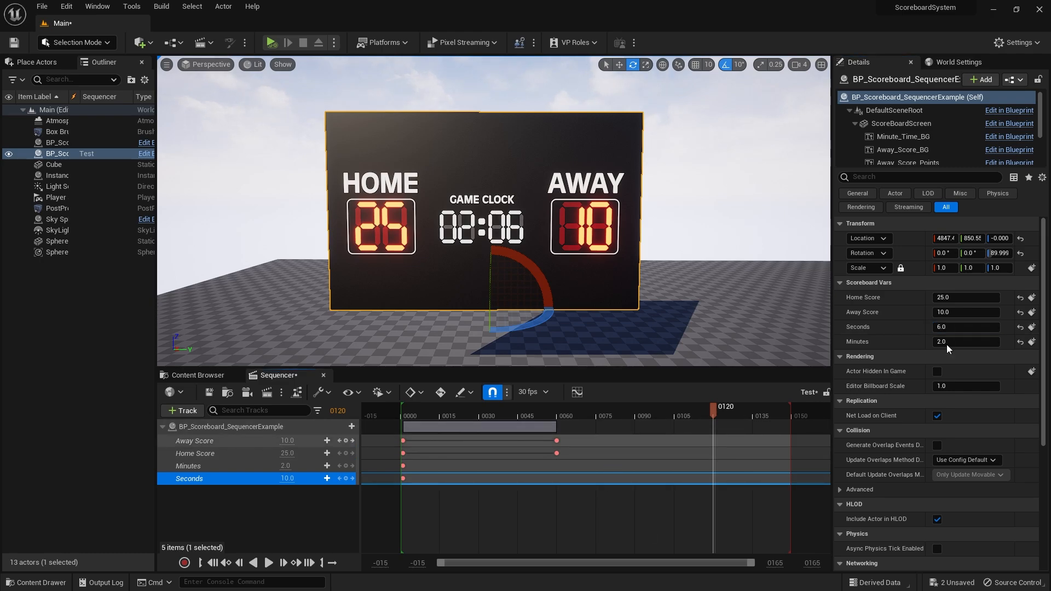
pyautogui.click(1031, 327)
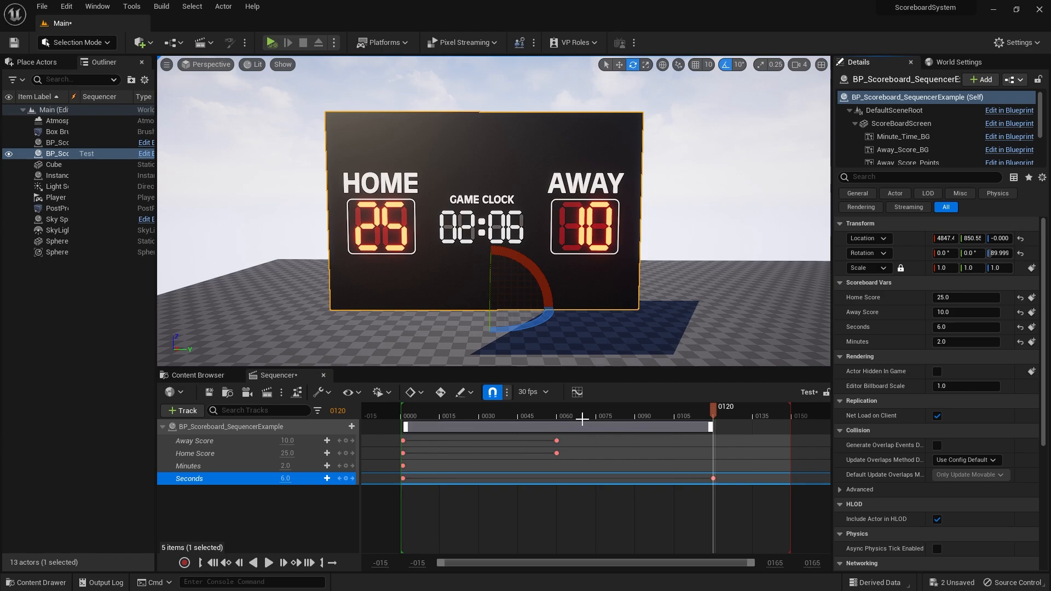
# Play the sequence from frame 1 to check the game clock countdown alongside the scores
pyautogui.moveTo(536, 419); pyautogui.dragTo(407, 417)
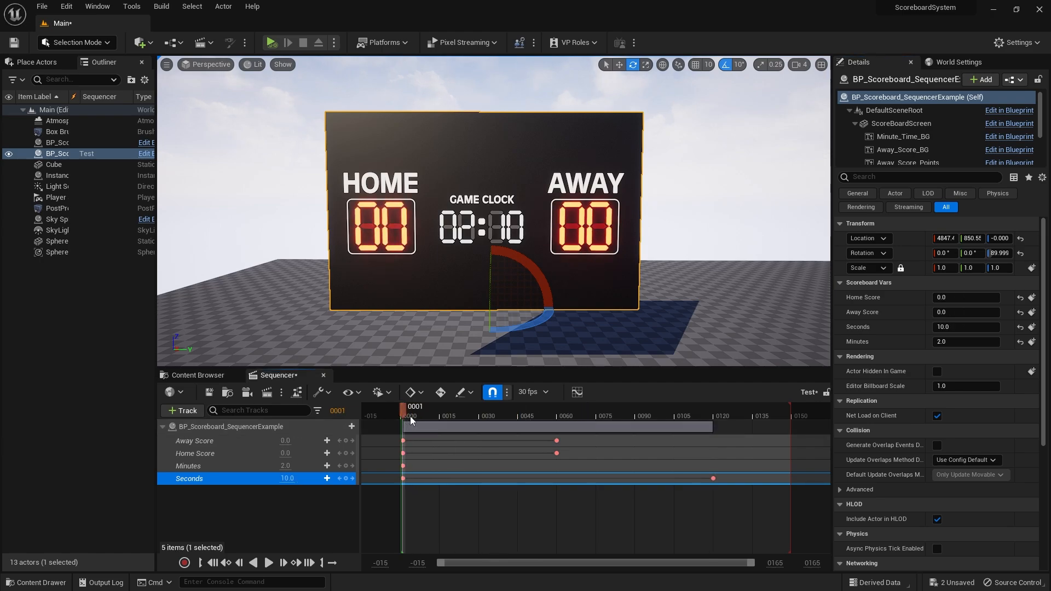
pyautogui.press('space')
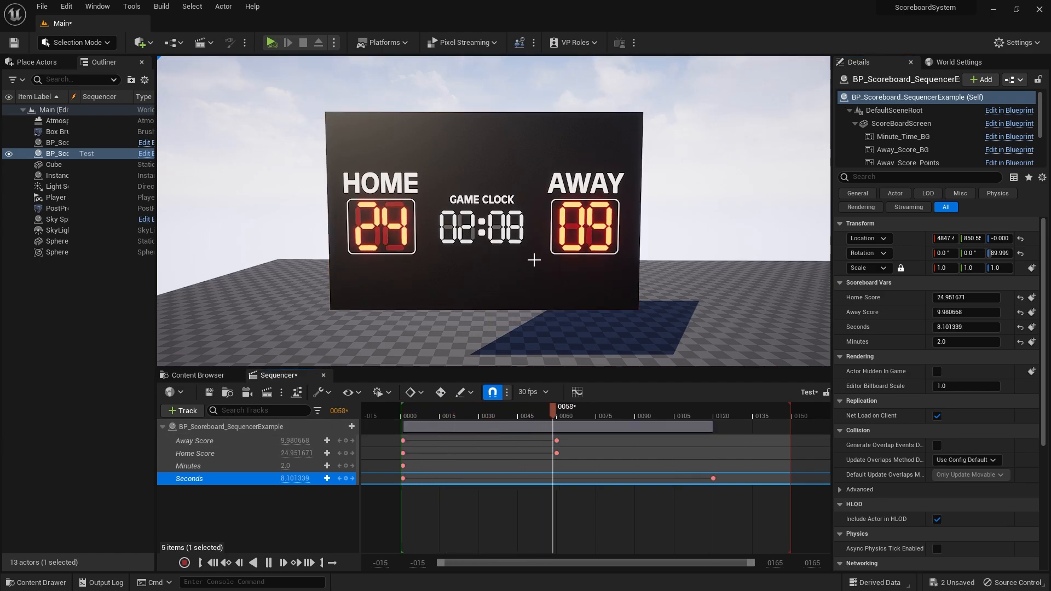
pyautogui.press('space')
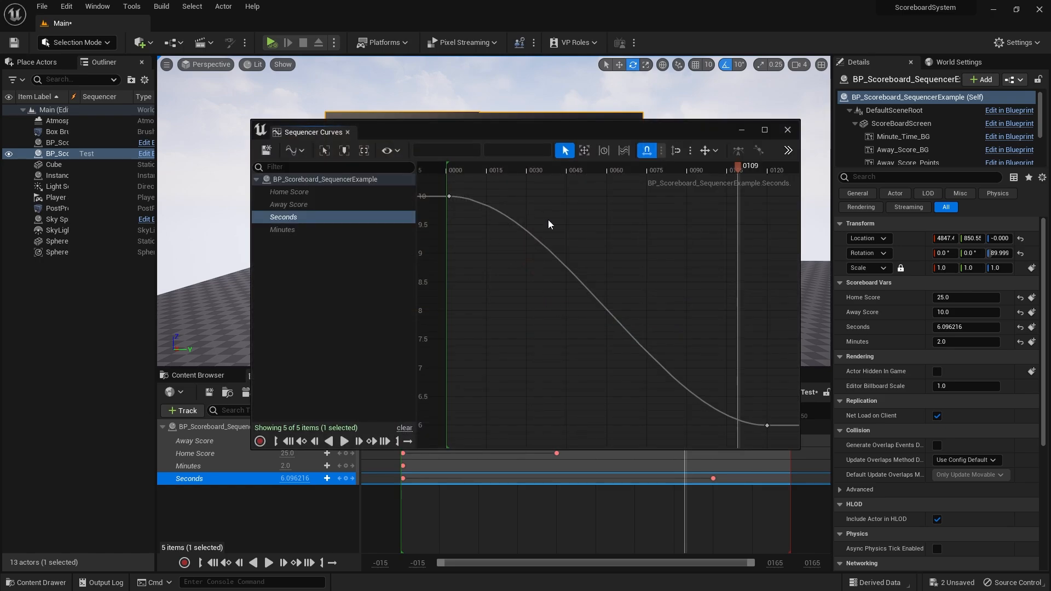
# In the Sequencer curve editor, select both keys of the Seconds curve and set them to linear interpolation
pyautogui.moveTo(596, 224); pyautogui.dragTo(551, 241, button='right')
pyautogui.scroll(-3, 456, 231)
pyautogui.moveTo(526, 206); pyautogui.dragTo(524, 222, button='right')
pyautogui.moveTo(457, 209); pyautogui.dragTo(773, 441)
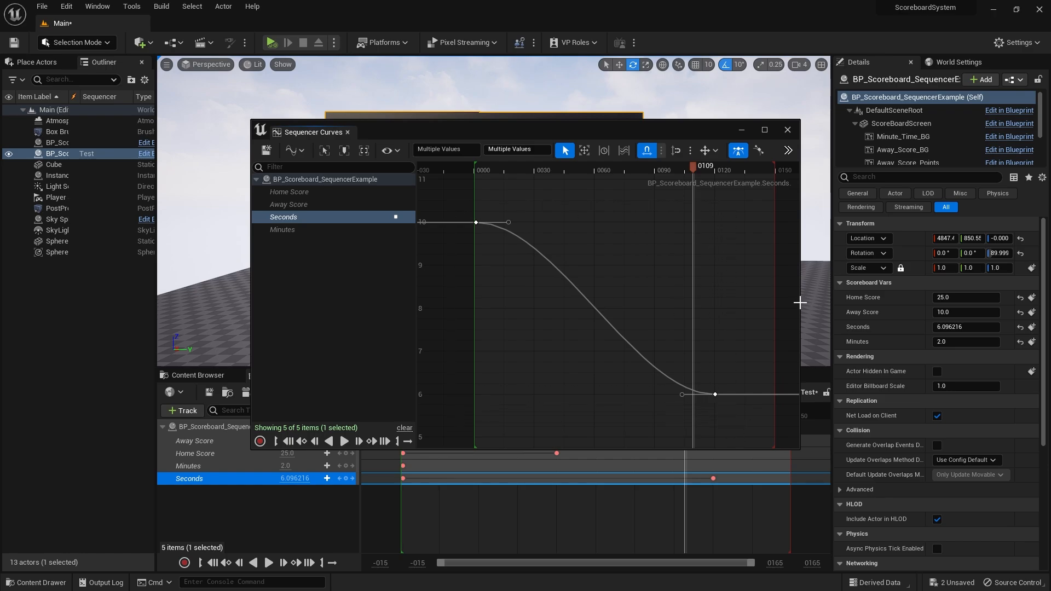
pyautogui.moveTo(800, 303); pyautogui.dragTo(909, 303)
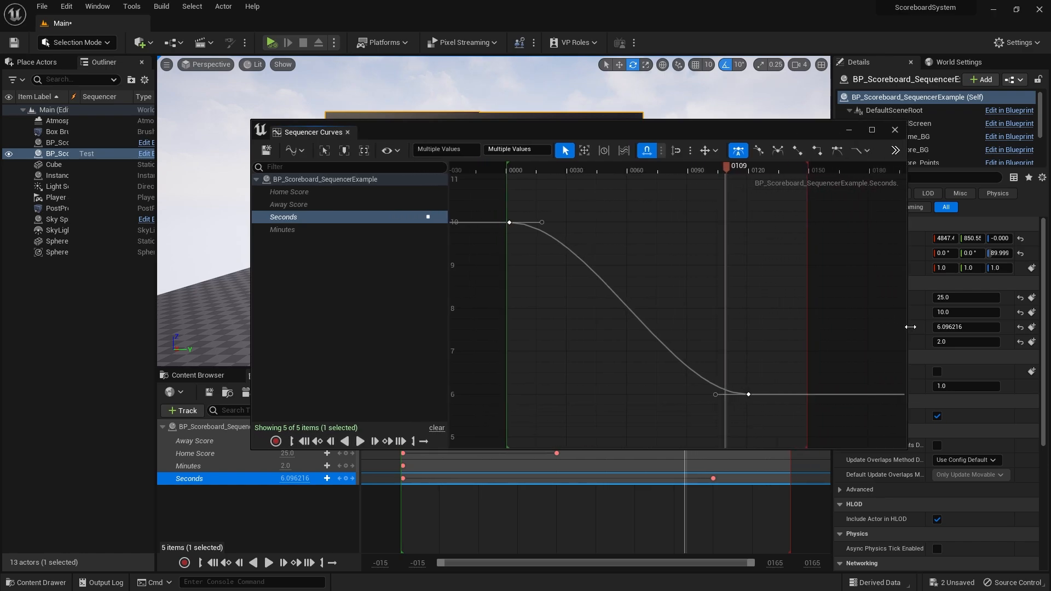
pyautogui.click(796, 152)
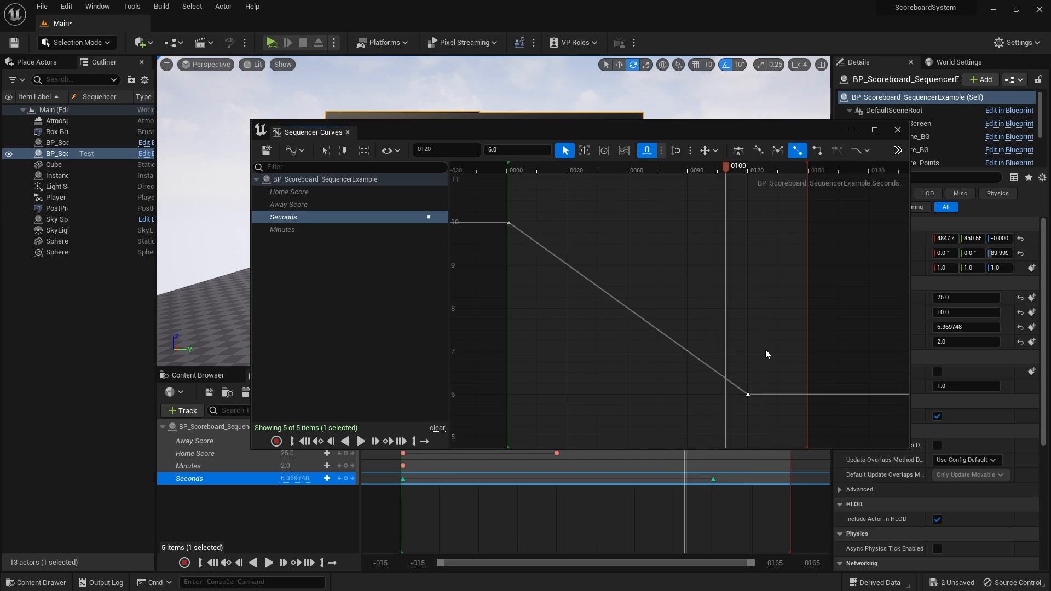
# Try cubic automatic interpolation on the last Seconds key, set it back to linear, and close the curve editor
pyautogui.press('1')
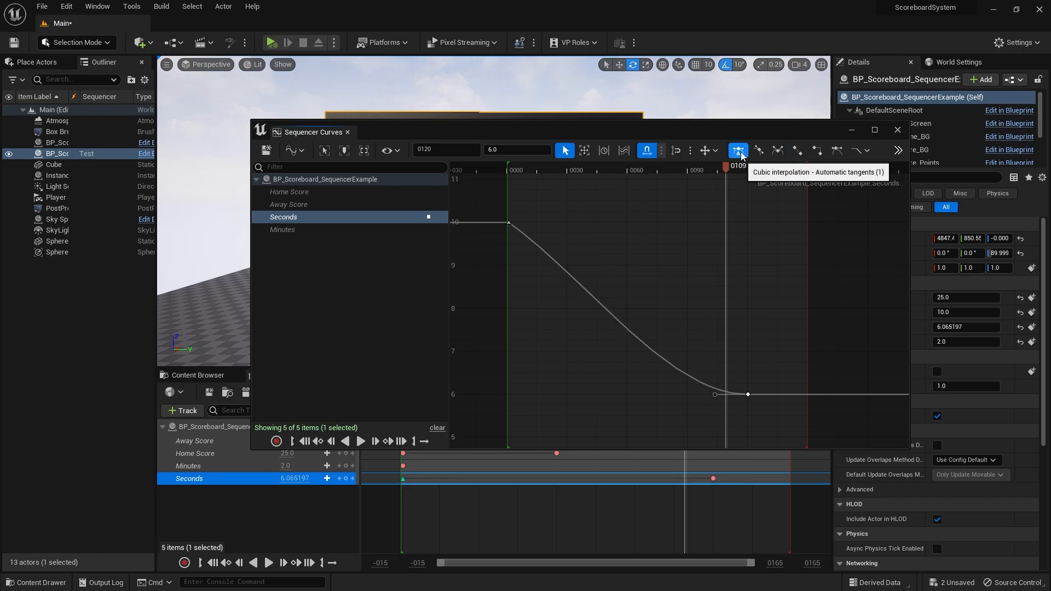
pyautogui.press('4')
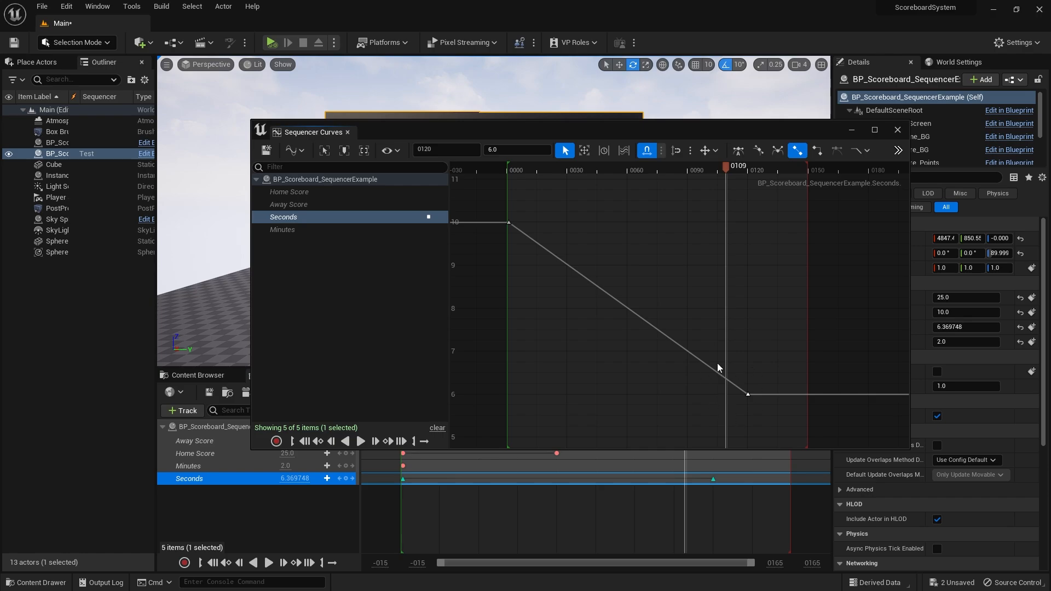
pyautogui.click(899, 131)
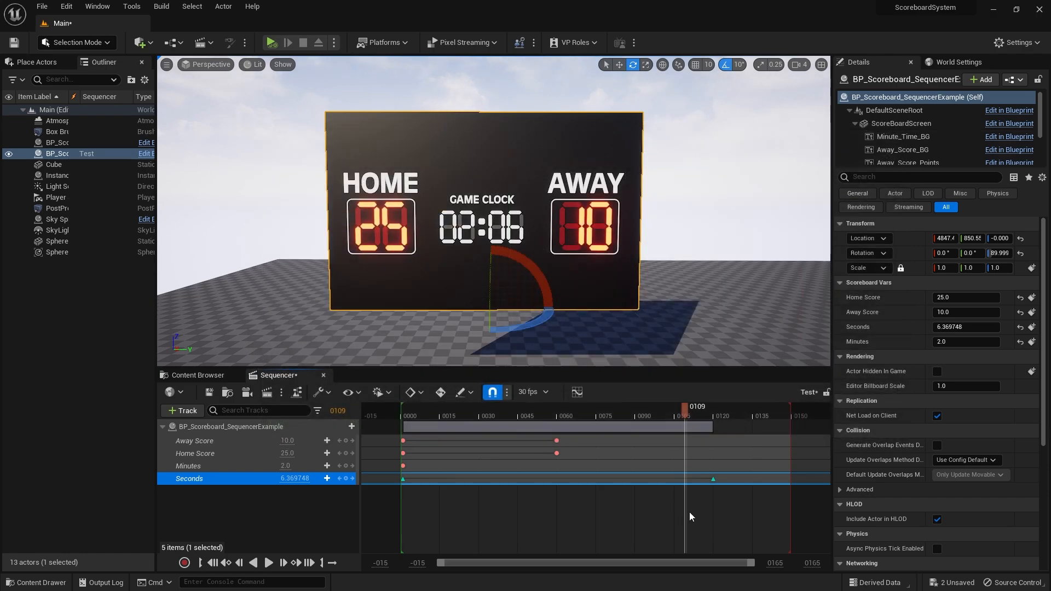
# Select all keyframes of the four scoreboard tracks in the sequence and set them to linear interpolation
pyautogui.moveTo(731, 511); pyautogui.dragTo(382, 436)
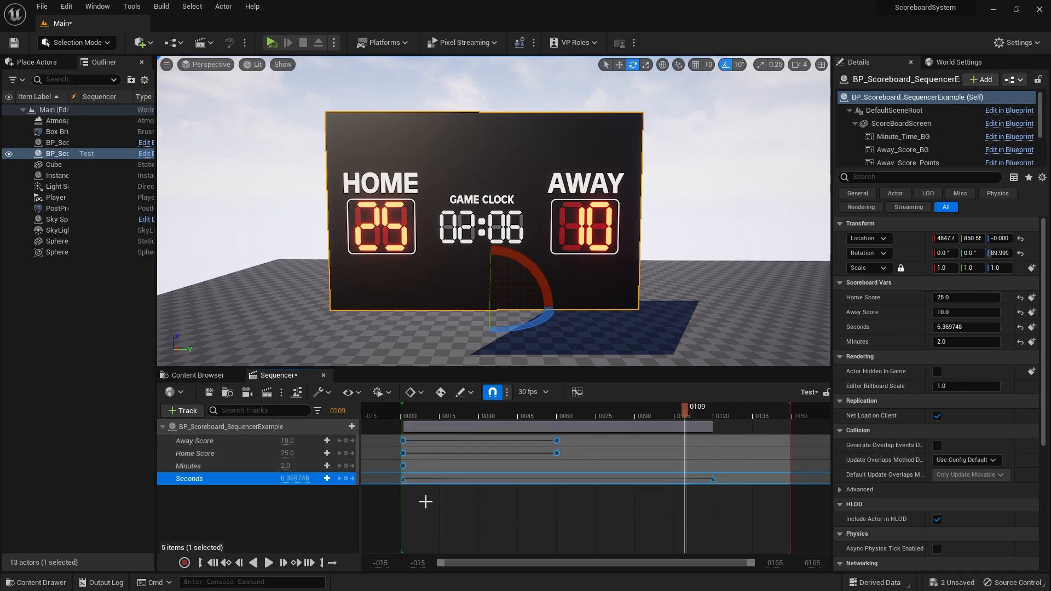
pyautogui.press('4')
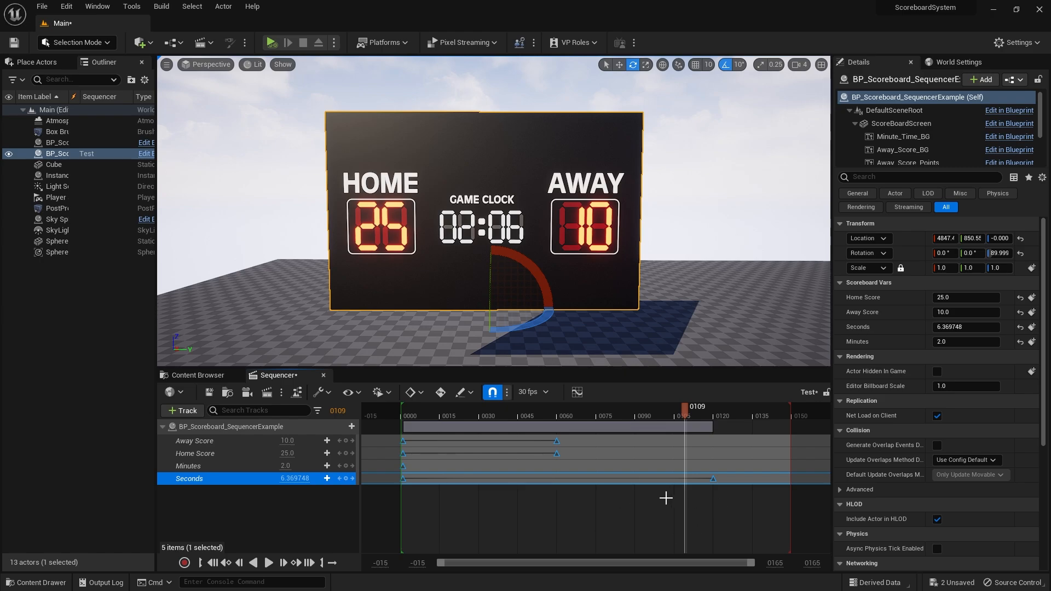
# Deselect the keys and play the sequence from its start past the last Seconds key to check the linear countdown
pyautogui.click(679, 517)
pyautogui.moveTo(540, 409); pyautogui.dragTo(405, 415)
pyautogui.press('space')
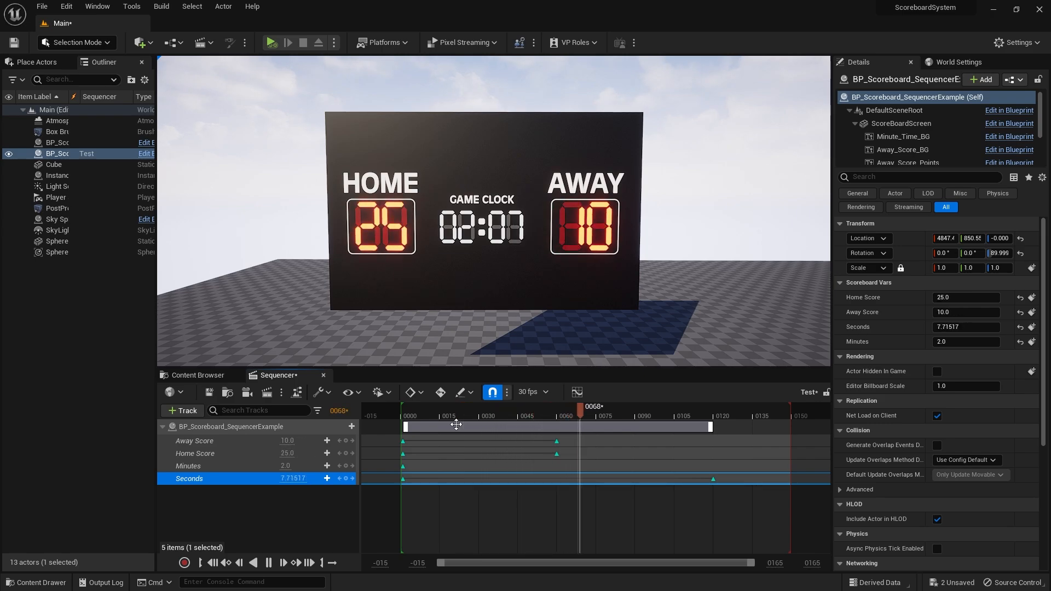
pyautogui.press('space')
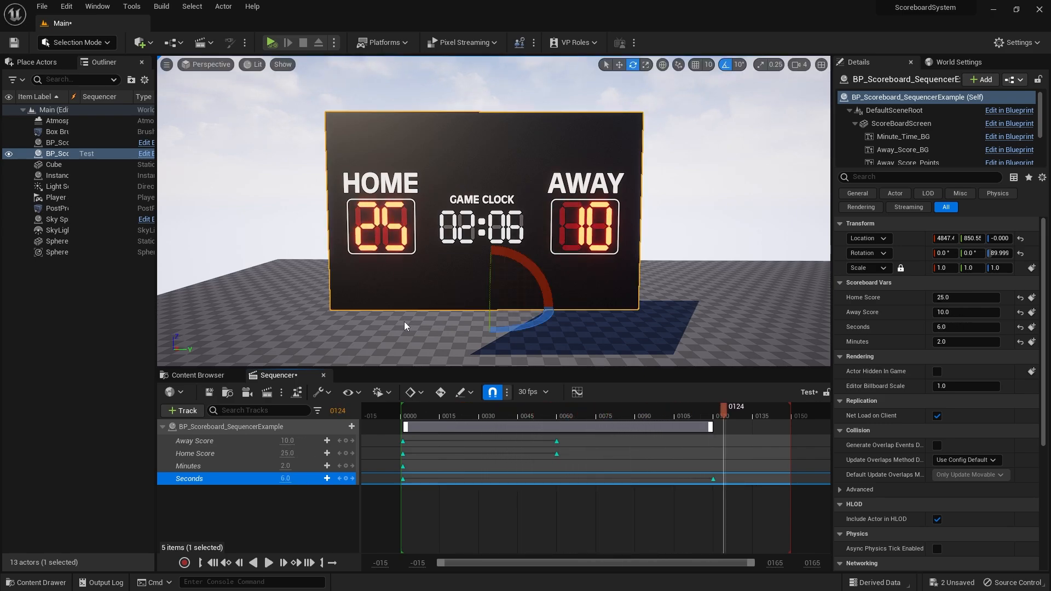
# Add a Minutes keyframe with value 2 at frame 30 and set it to linear interpolation
pyautogui.click(225, 467)
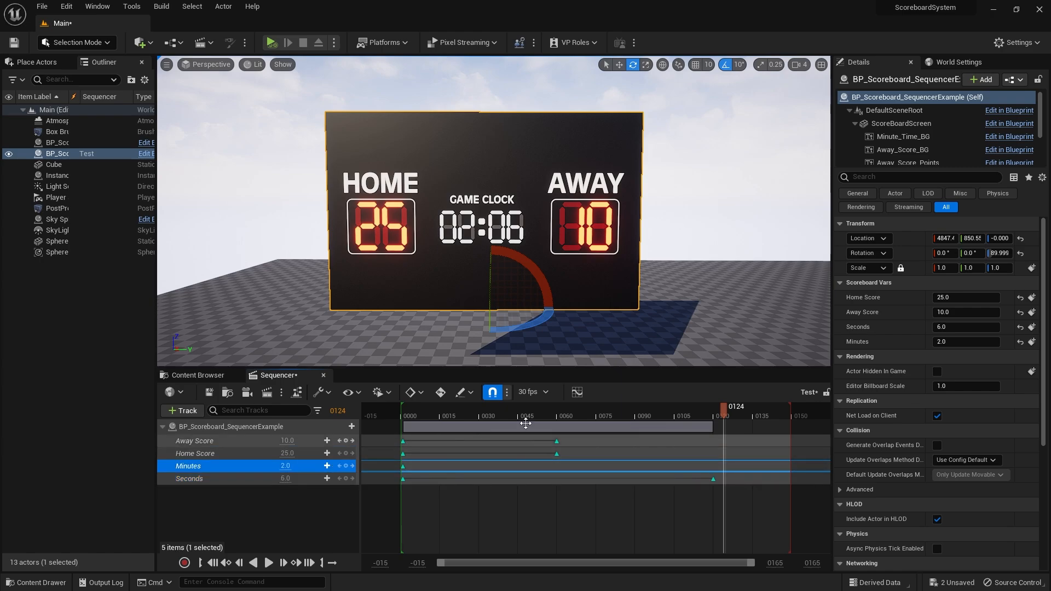
pyautogui.moveTo(528, 411); pyautogui.dragTo(478, 411)
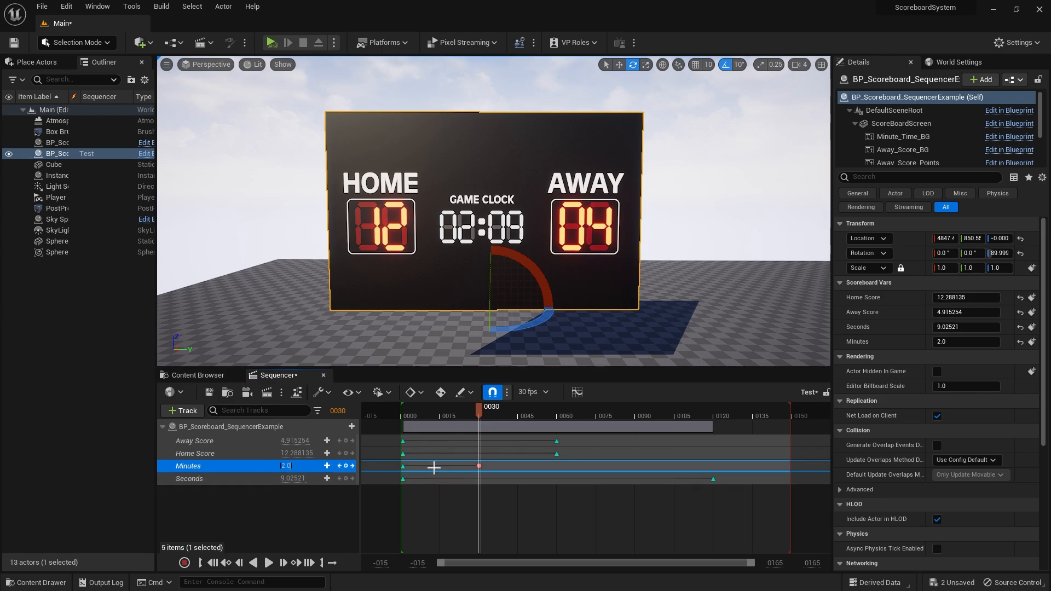
pyautogui.press('Return')
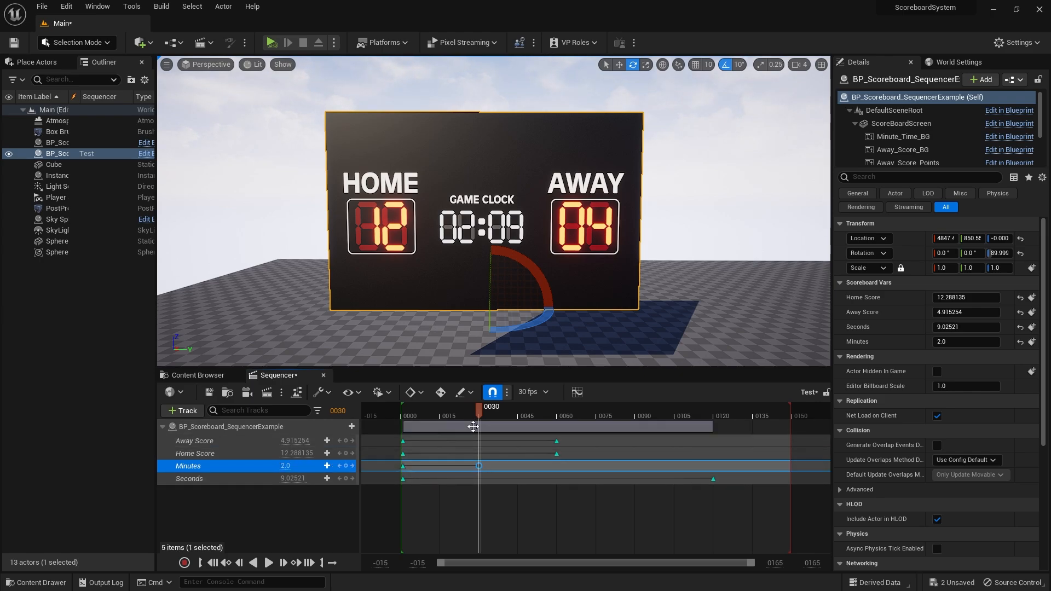
pyautogui.press('4')
# Try setting the Minutes track to 1 at frame 31
pyautogui.moveTo(472, 410); pyautogui.dragTo(484, 428)
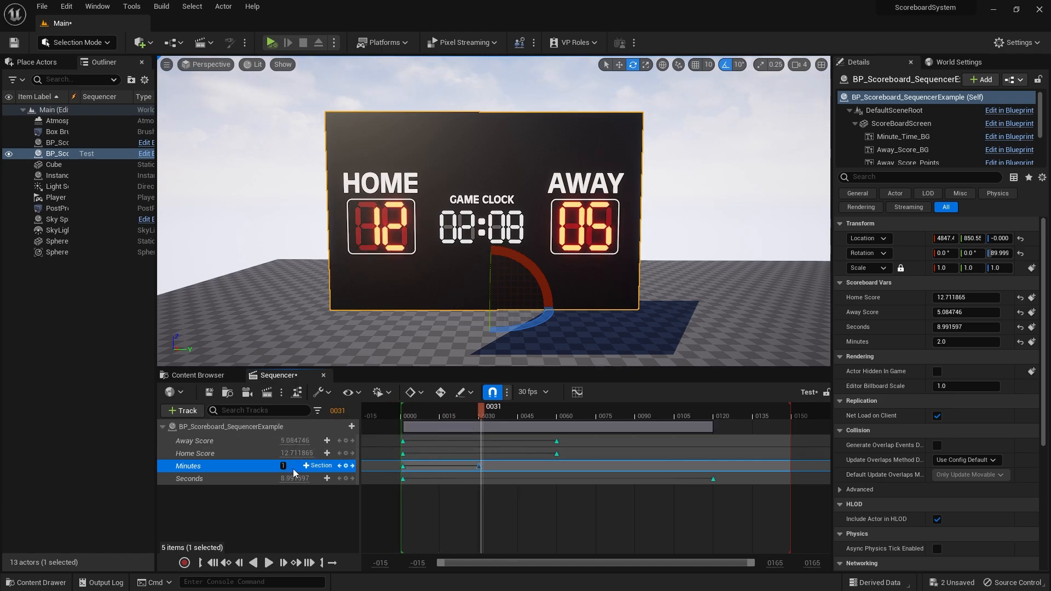
pyautogui.write('1')
pyautogui.press('Return')
pyautogui.click(338, 467)
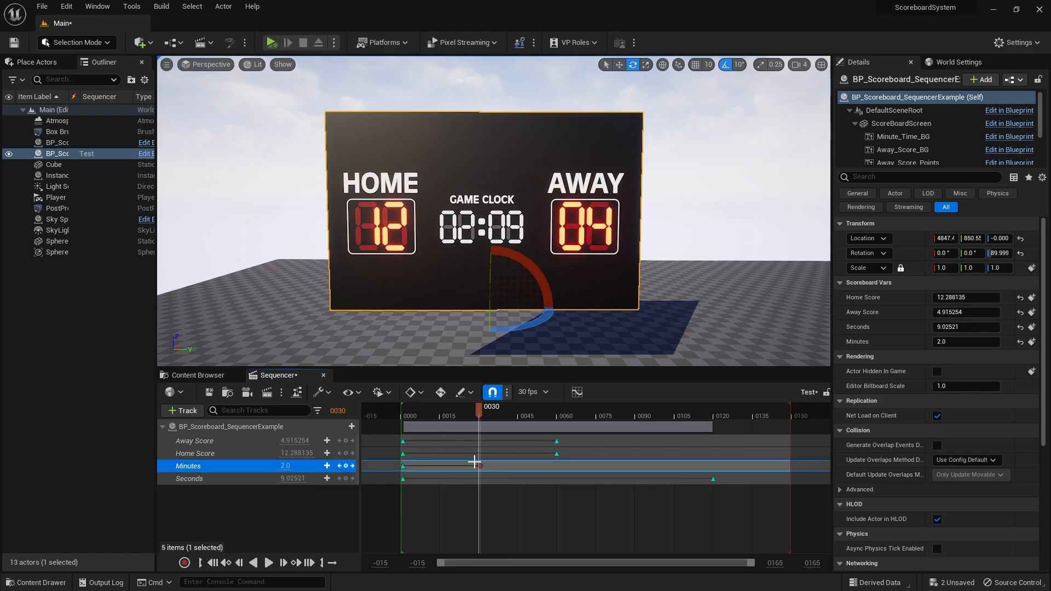
# Set the Minutes keyframe at frame 30 to 1 with linear interpolation, and scrub to frame 91 to check the clock
pyautogui.click(291, 466)
pyautogui.write('1')
pyautogui.press('Return')
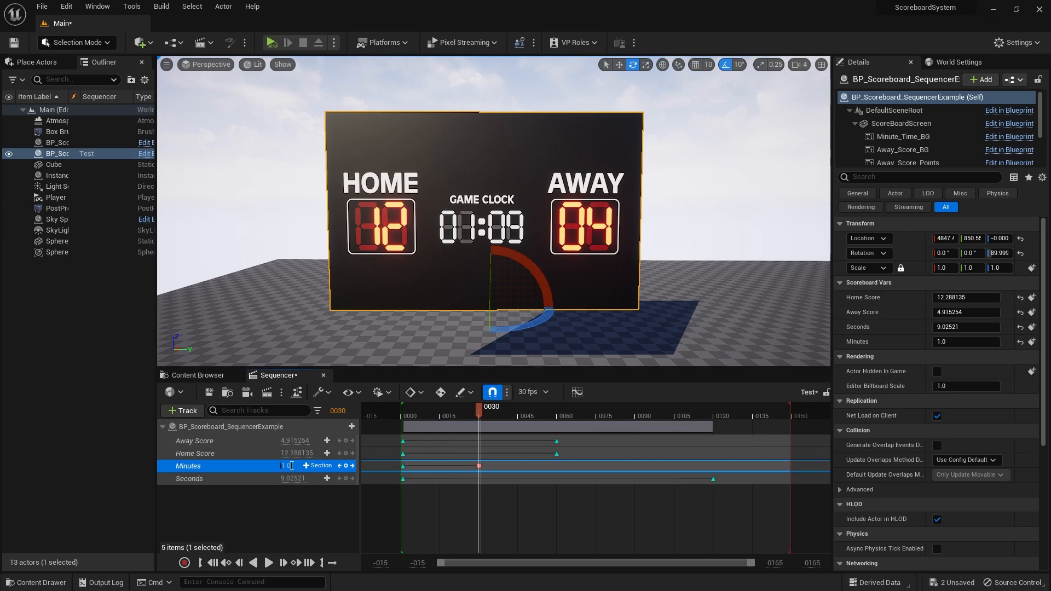
pyautogui.click(478, 465)
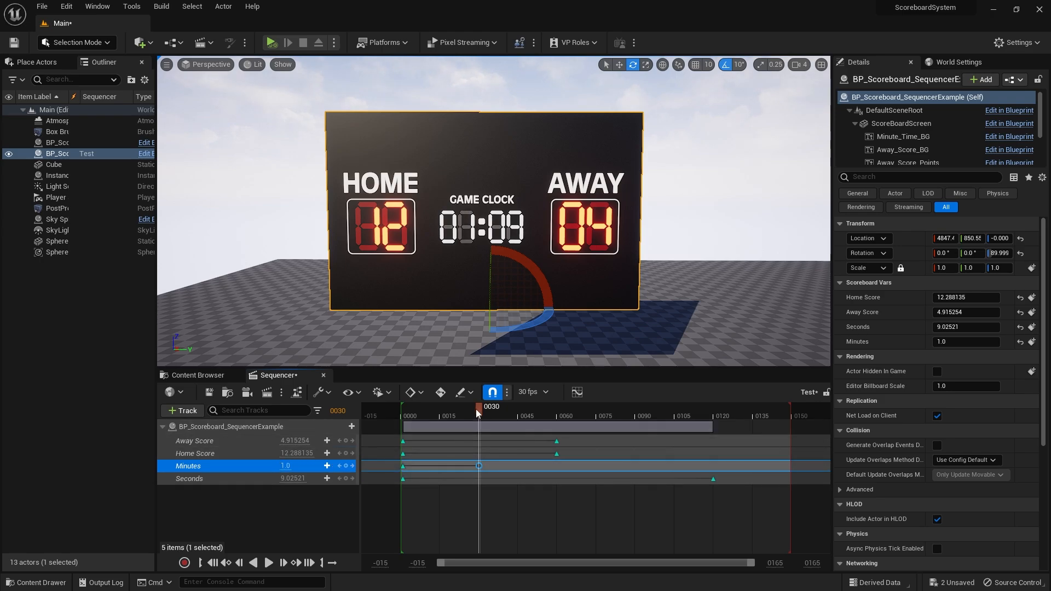
pyautogui.press('4')
pyautogui.click(498, 518)
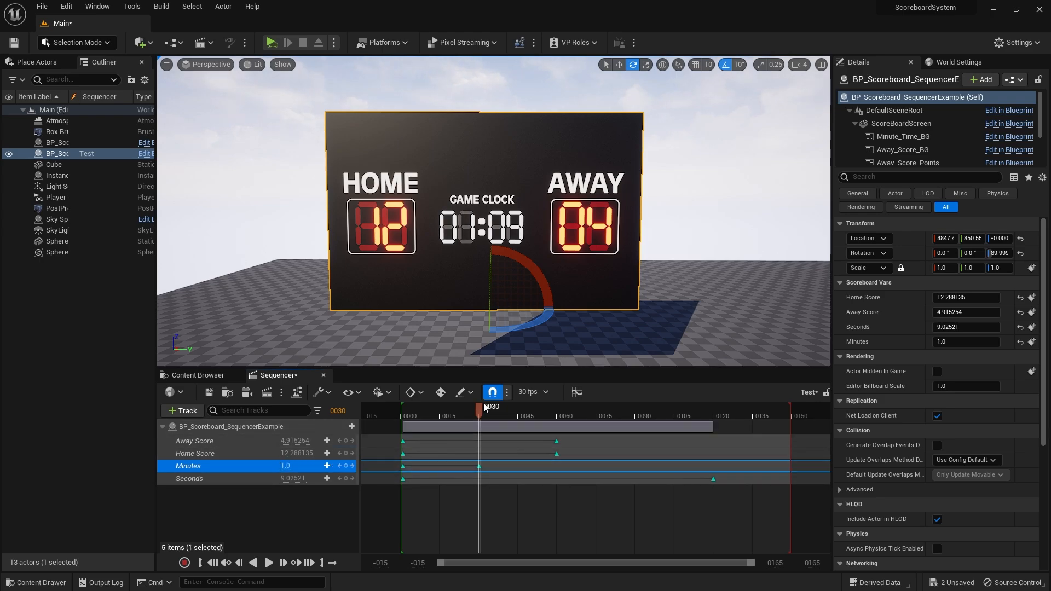
pyautogui.moveTo(485, 408); pyautogui.dragTo(639, 483)
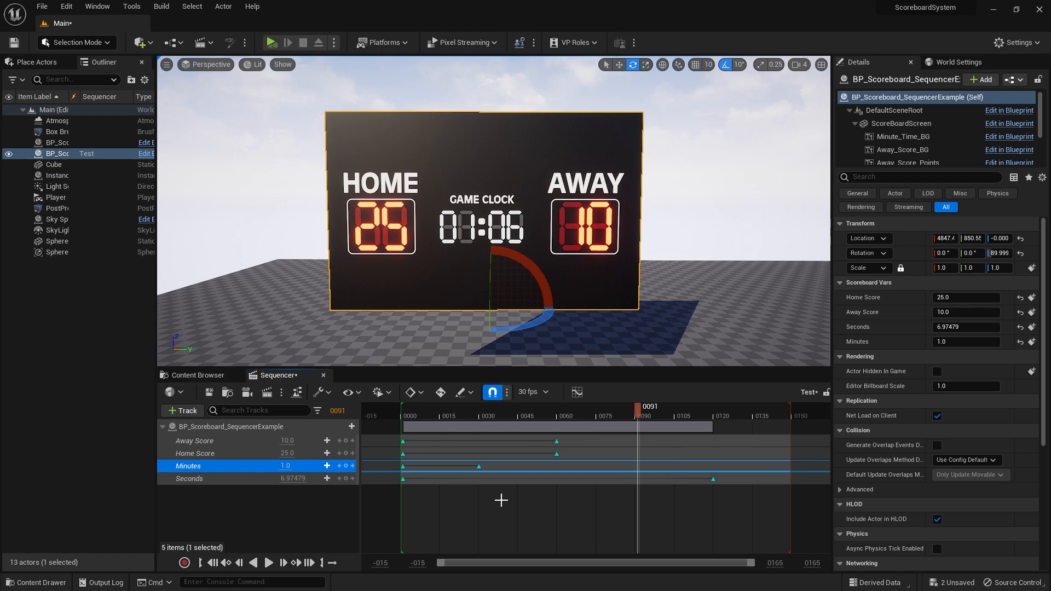
# Review the class settings and construction script of the BP_Scoreboard_SequencerExample blueprint, and return to the Test sequence
pyautogui.click(198, 375)
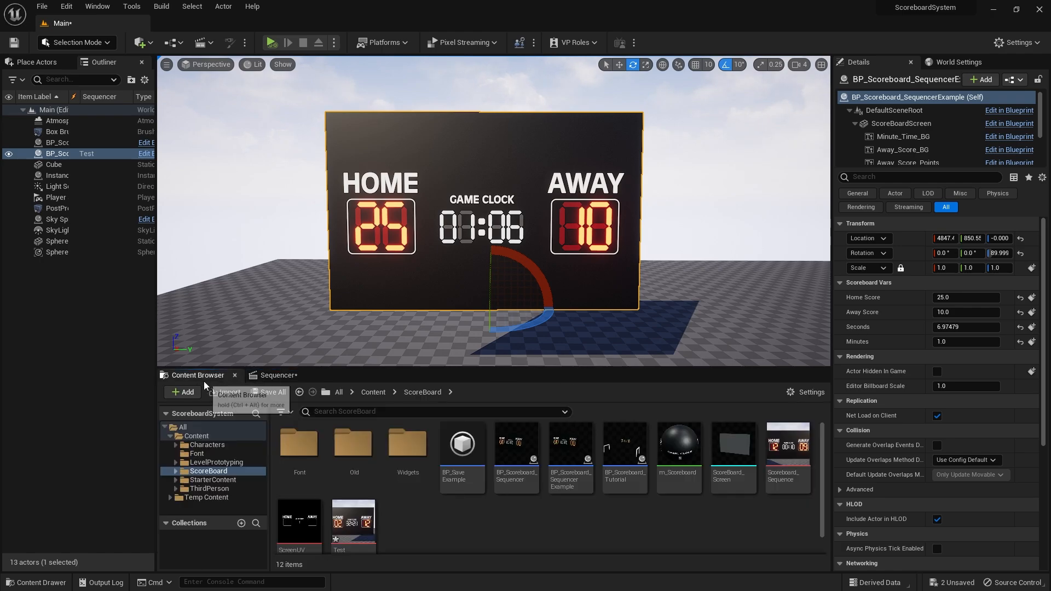
pyautogui.doubleClick(578, 456)
pyautogui.click(330, 41)
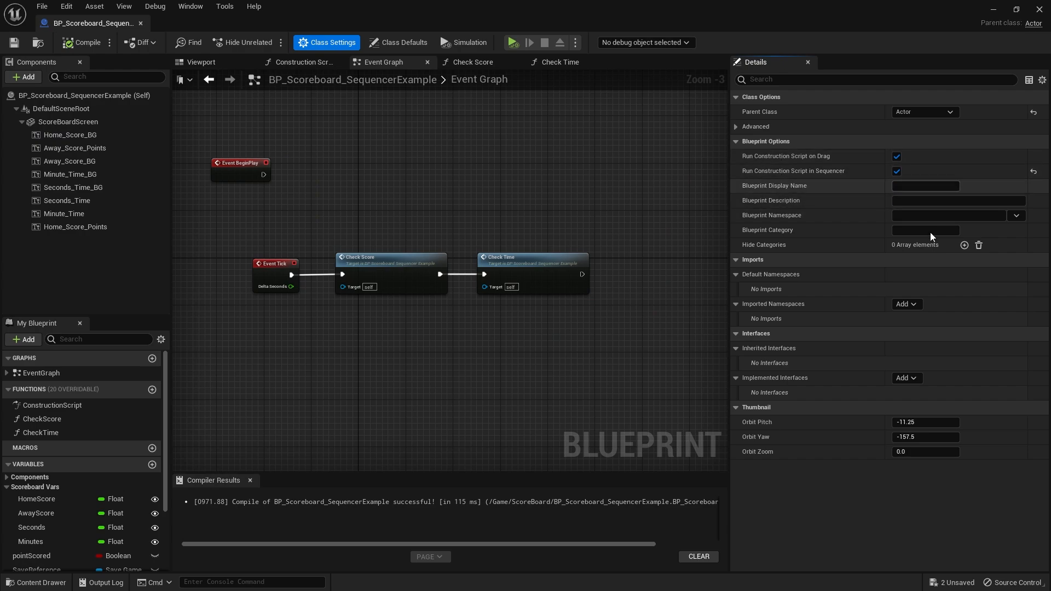
pyautogui.click(307, 63)
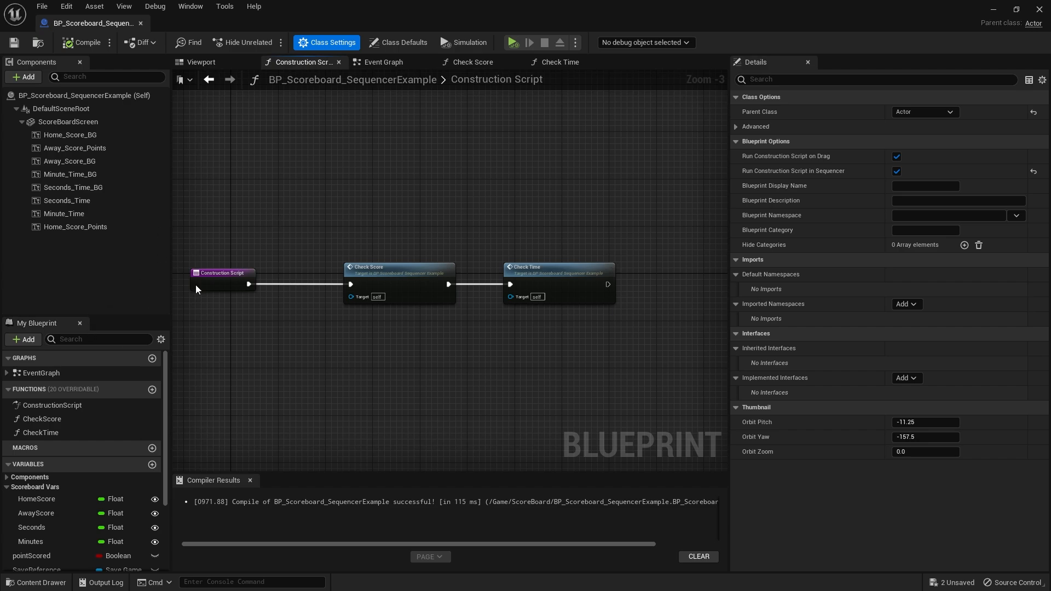
pyautogui.click(993, 9)
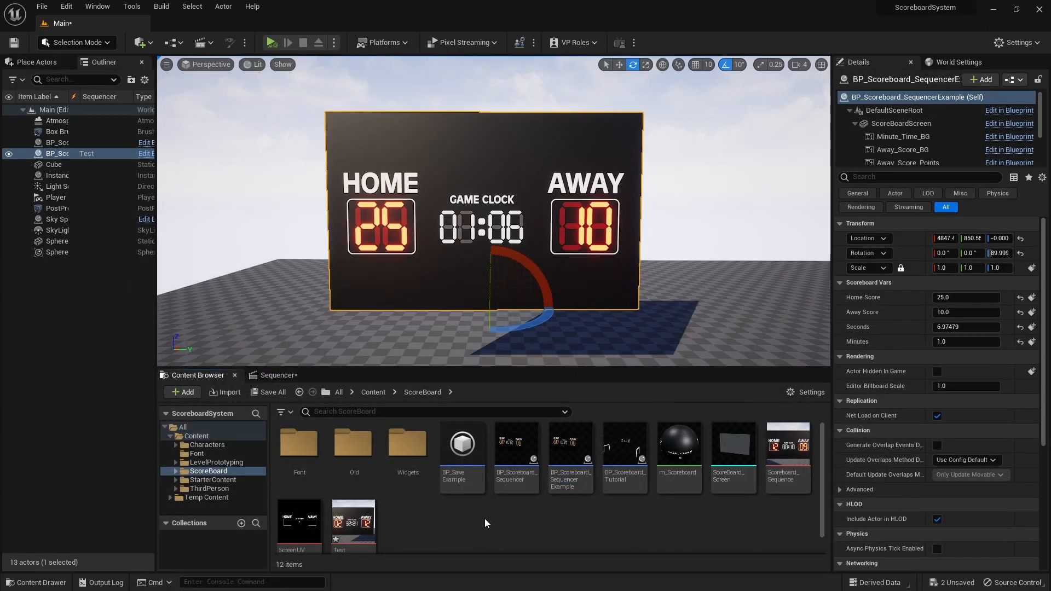
pyautogui.doubleClick(561, 468)
pyautogui.click(992, 12)
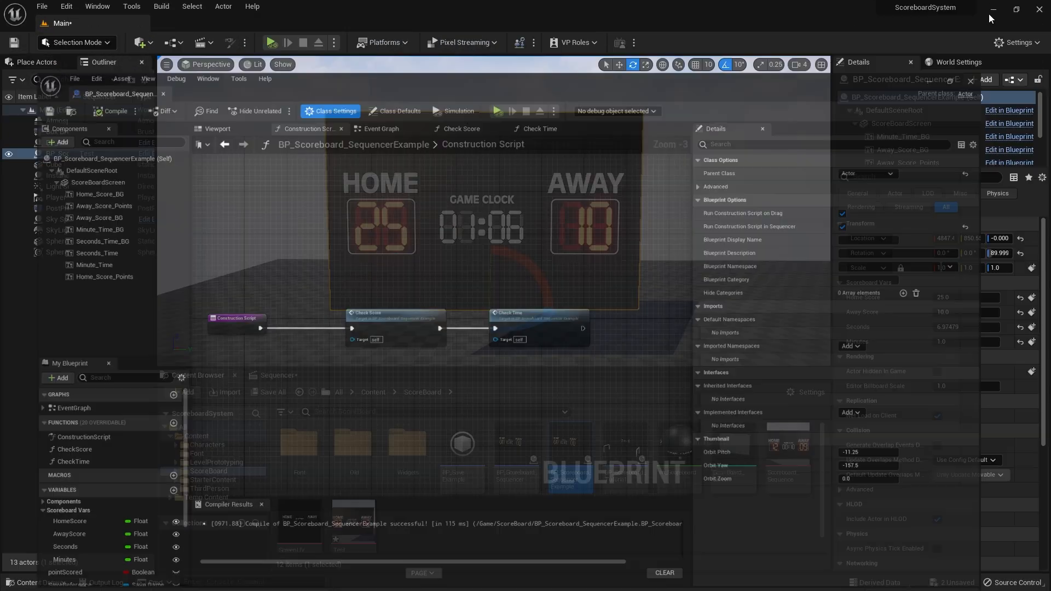
pyautogui.click(279, 375)
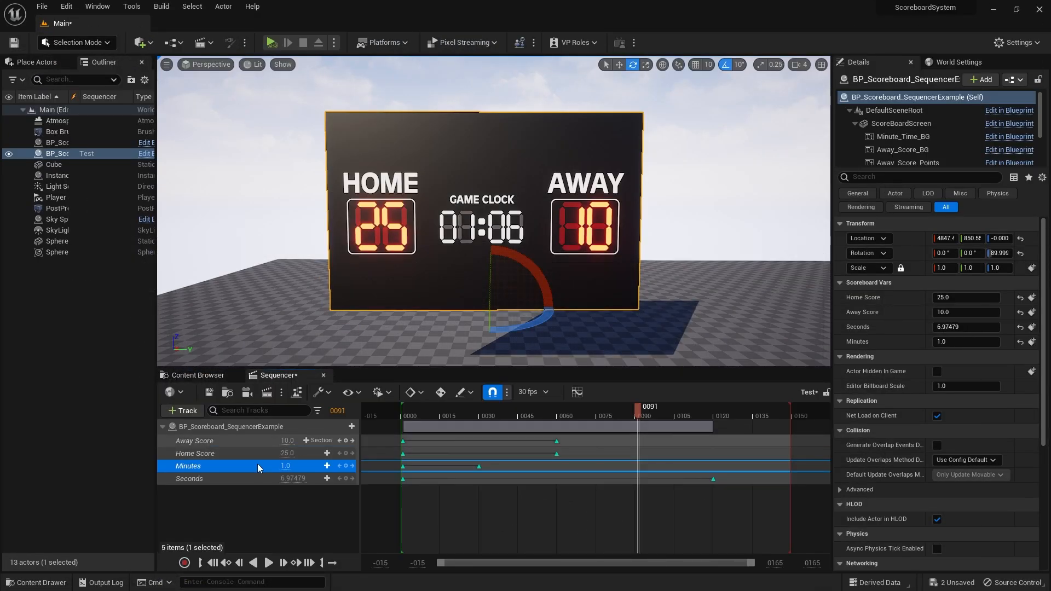